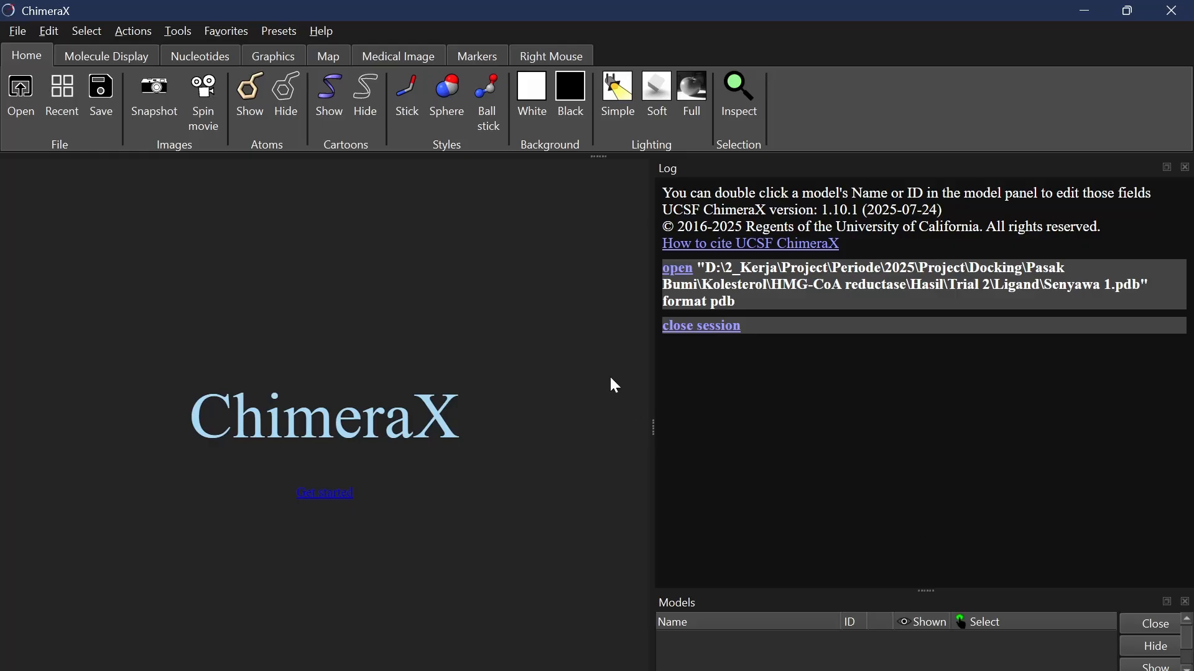
- Open the structure file 5F1A from the Protein folder
left_click(18, 32)
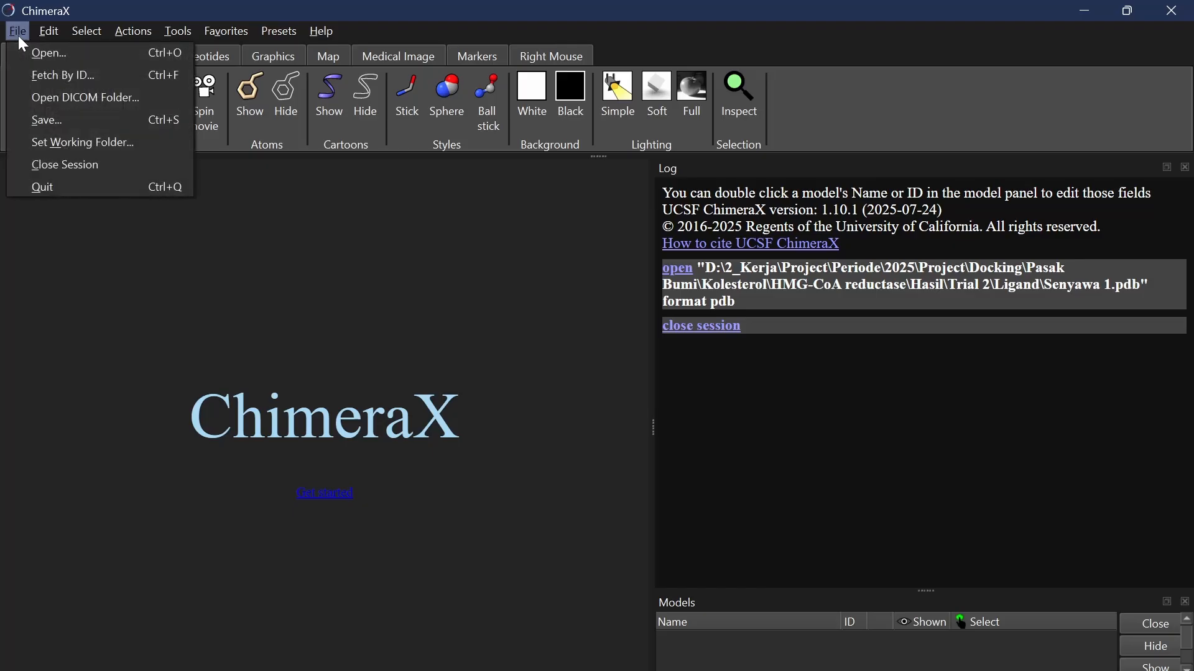
left_click(42, 52)
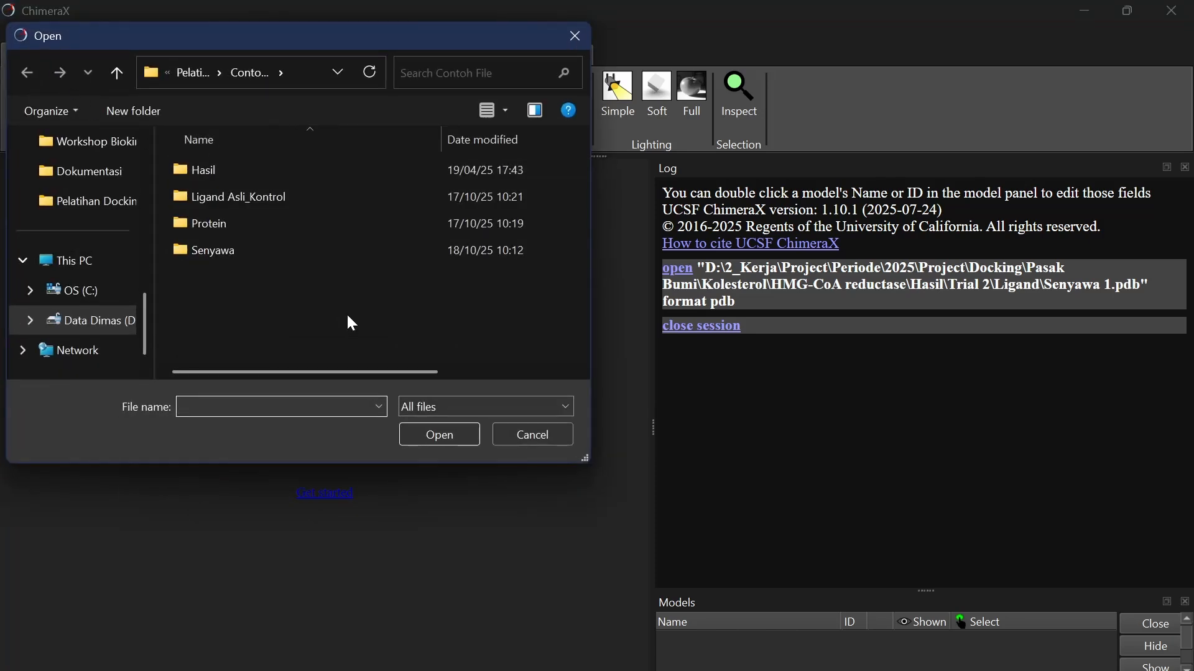
double_click(281, 222)
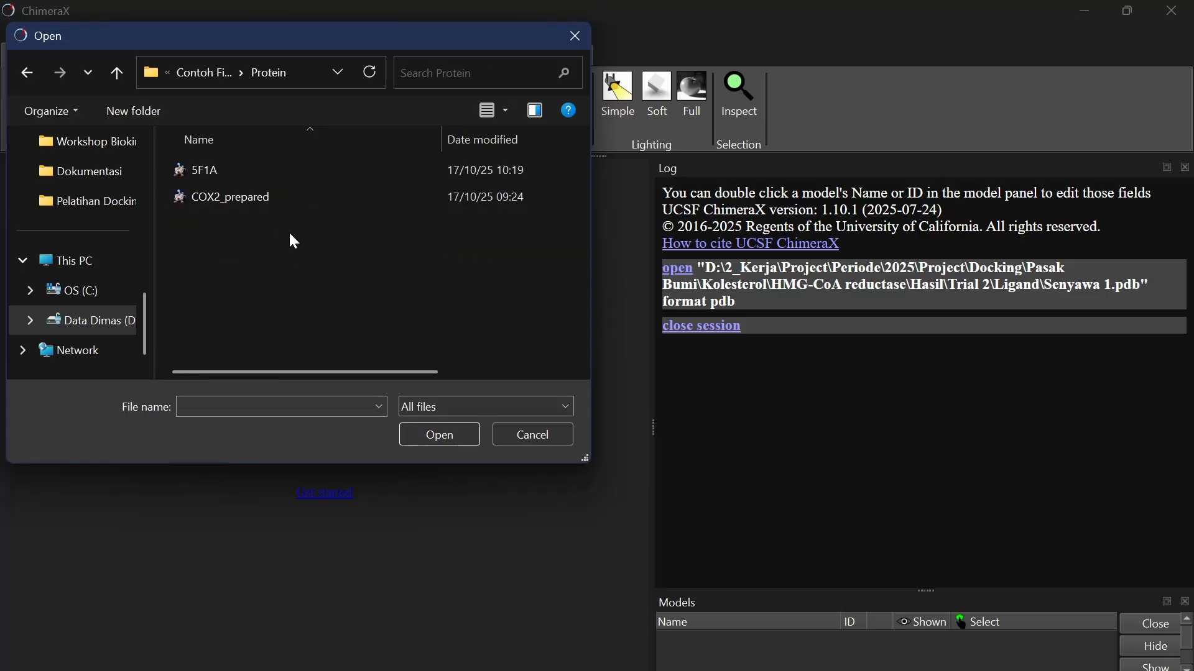
double_click(307, 170)
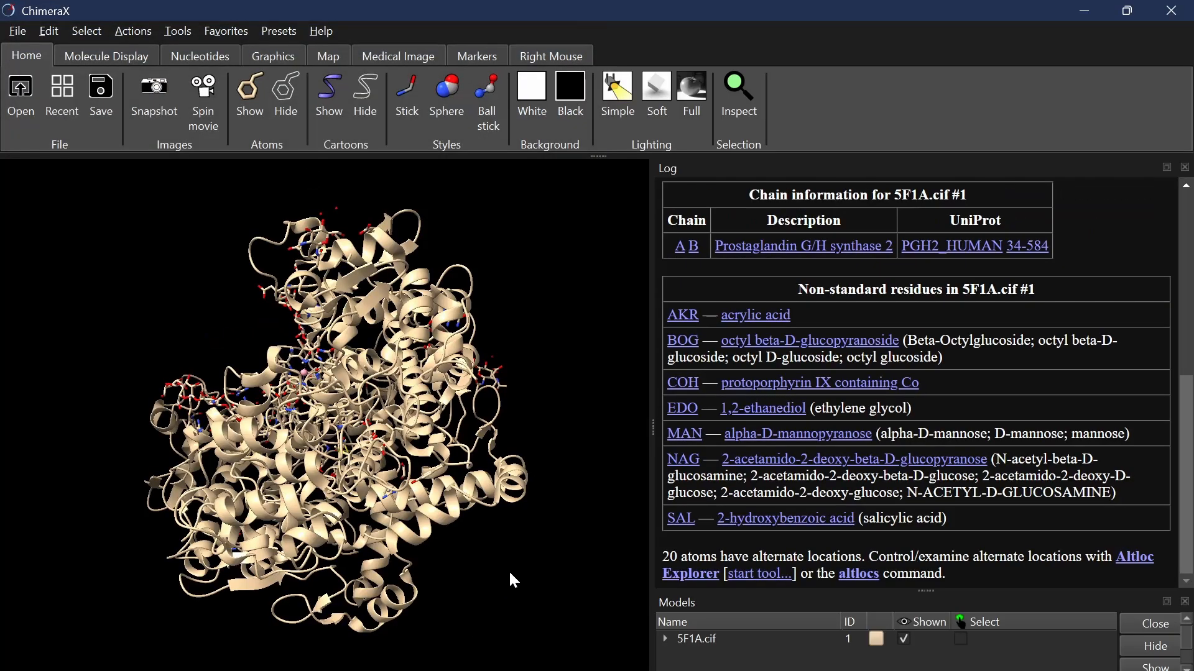
- Highlight chain A and chain B of 5F1A in turn and examine how each sits in the protein from several angles
left_click_drag(510, 563, 358, 515)
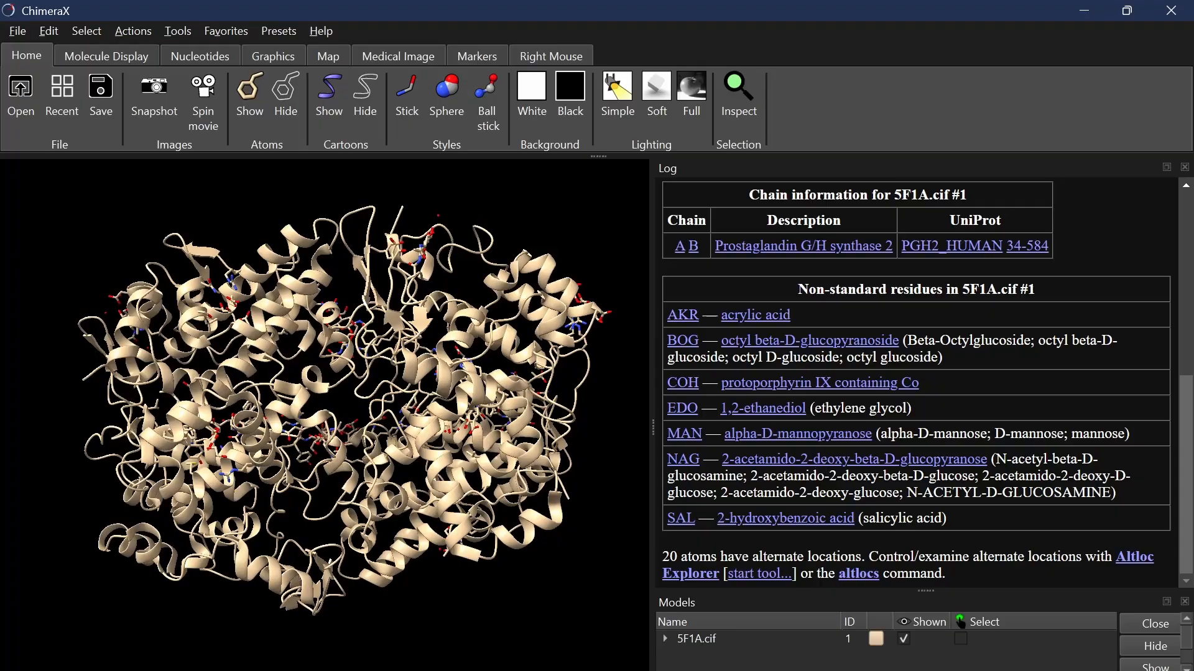
left_click(681, 256)
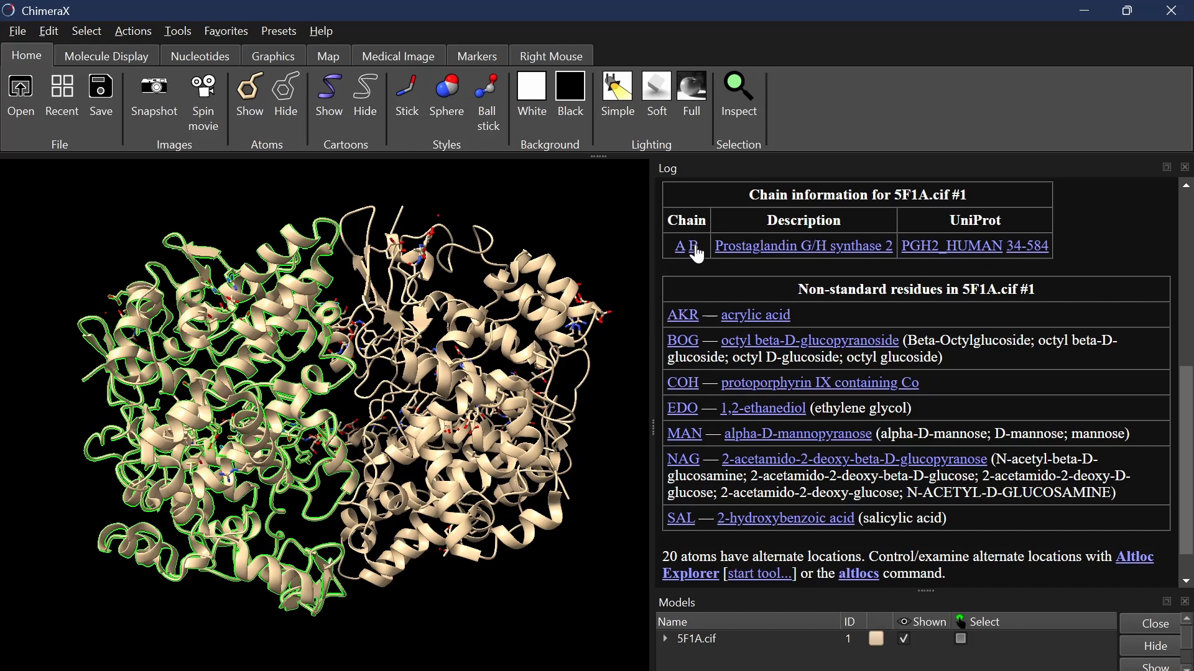
left_click(696, 249)
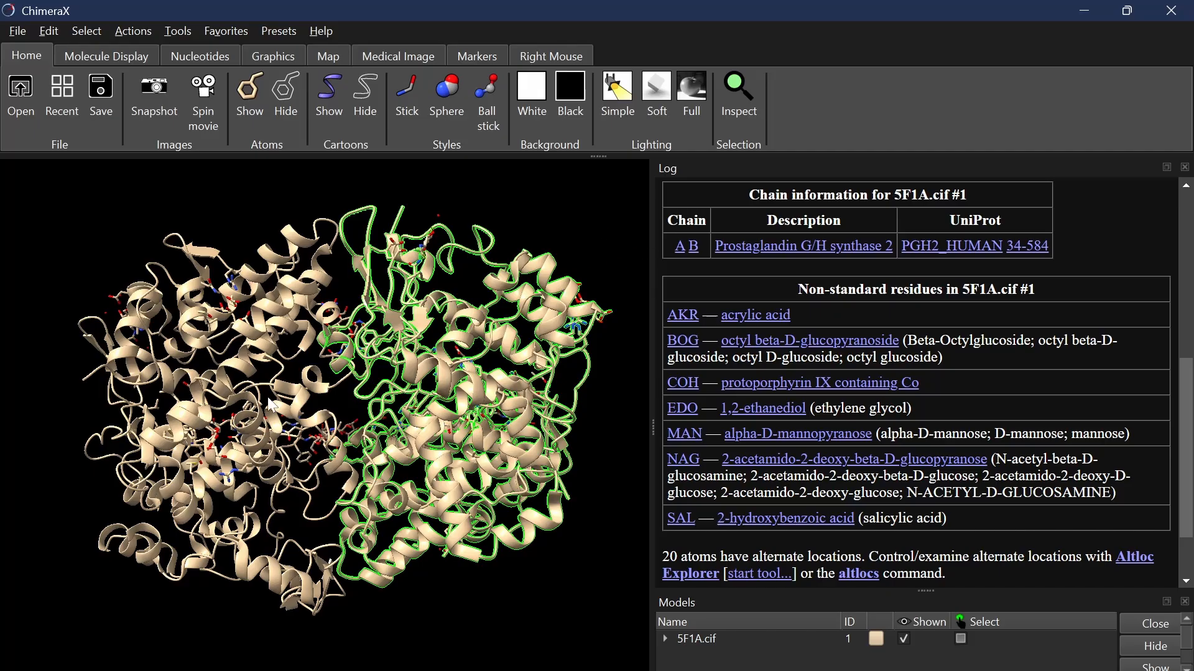
left_click_drag(287, 393, 565, 377)
left_click_drag(425, 404, 428, 403)
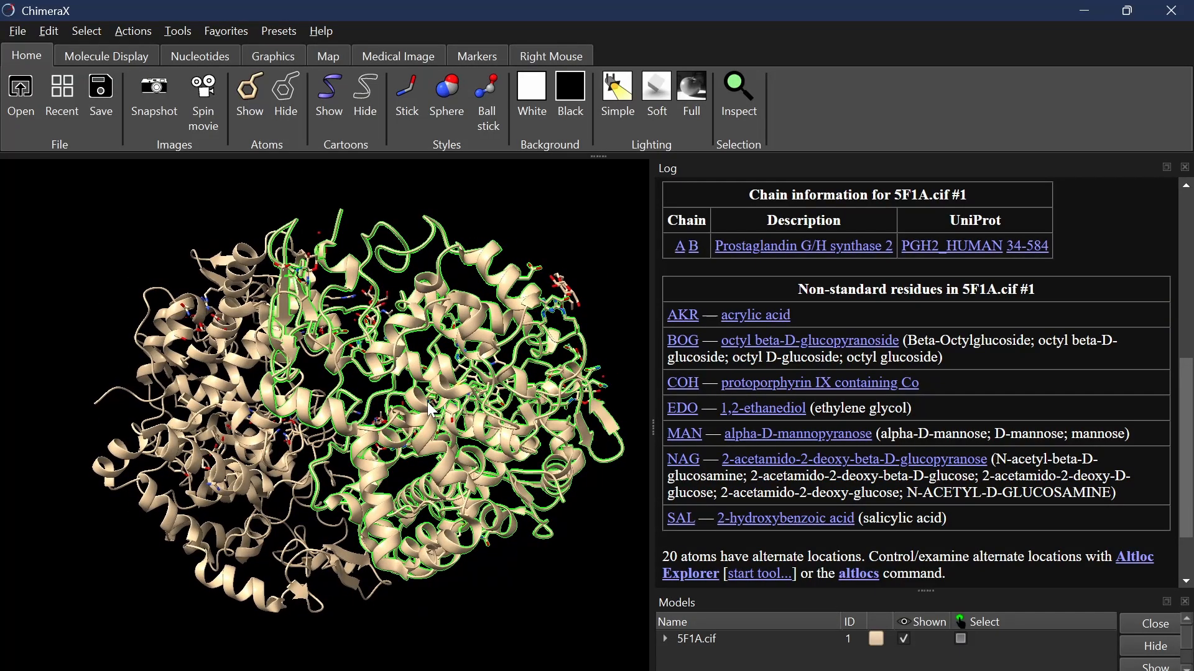
right_click_drag(428, 403, 397, 420)
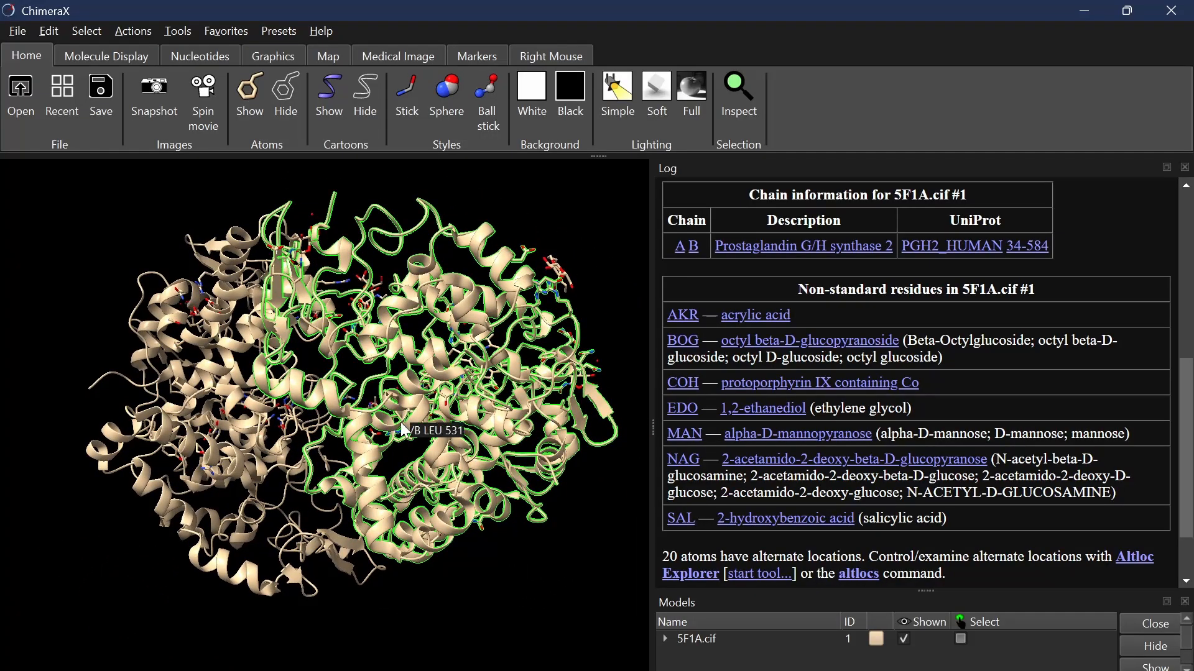
scroll(401, 423, "up", 5)
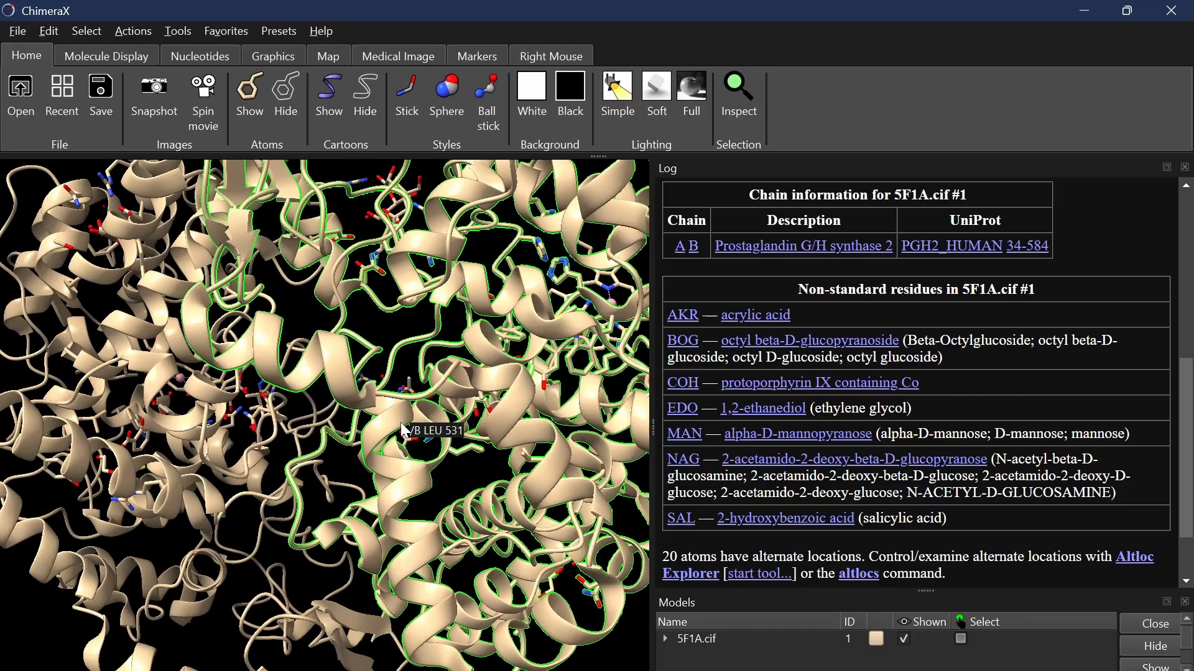
scroll(417, 375, "down", 5)
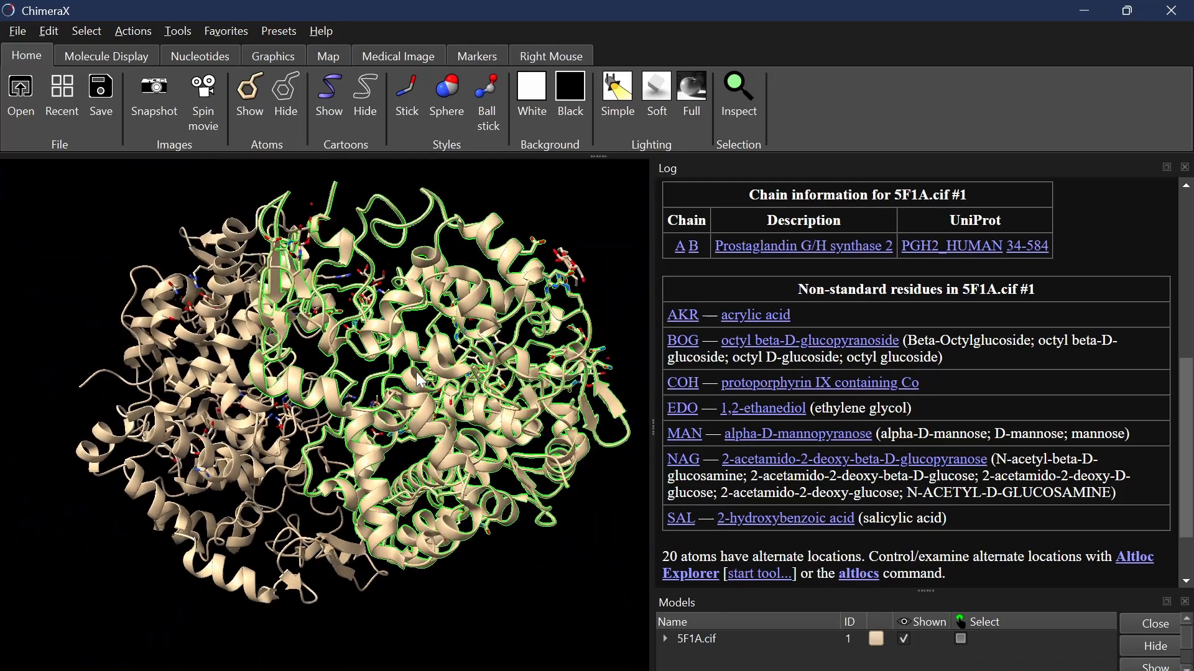
left_click_drag(441, 405, 628, 326)
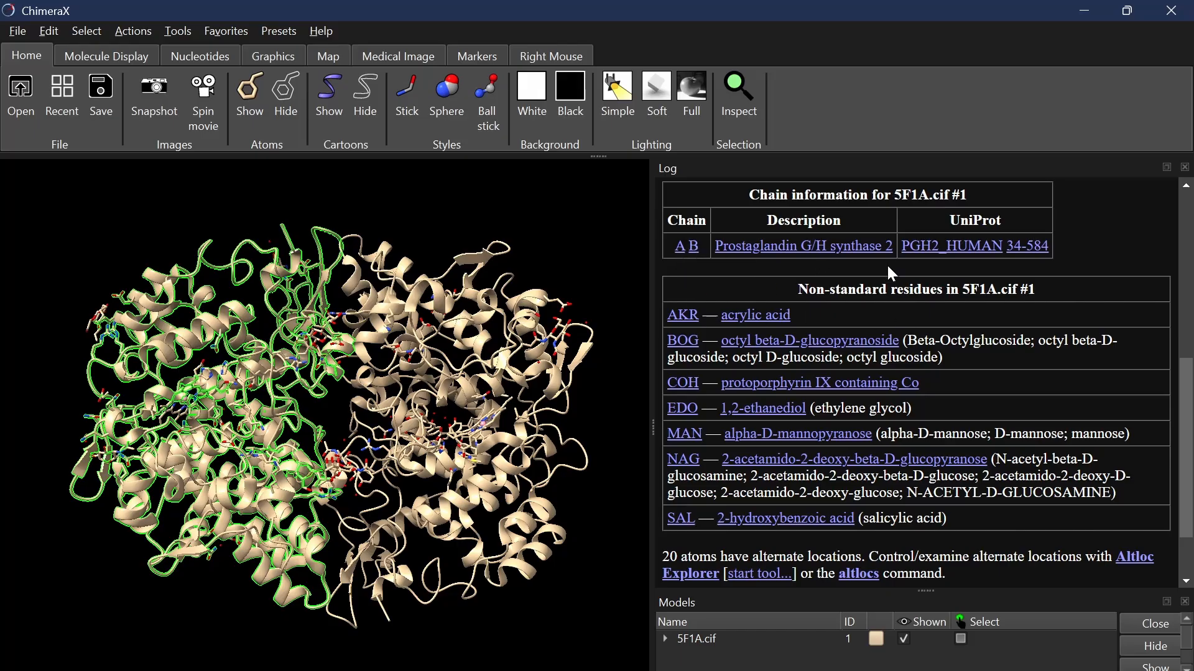
- Read through the log's opening feedback, structure title, chain information and non-standard residue list for 5F1A
scroll(558, 260, "up", 5)
scroll(558, 260, "down", 2)
scroll(766, 323, "down", 2)
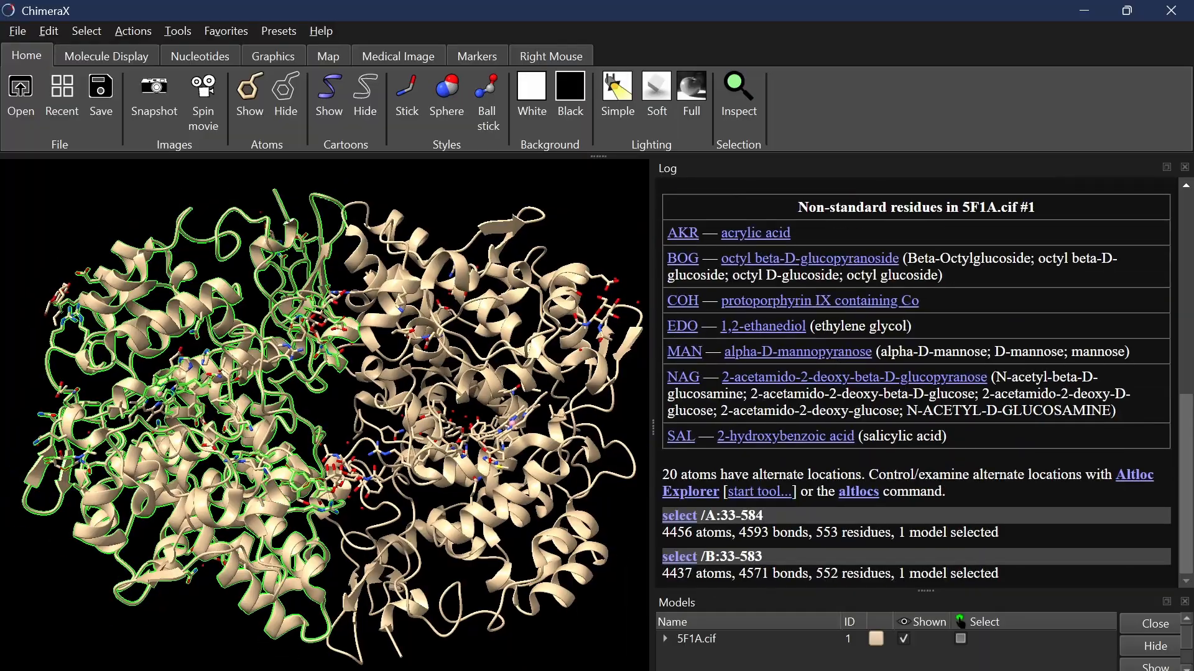
scroll(766, 323, "up", 6)
scroll(767, 322, "down", 1)
scroll(777, 319, "up", 3)
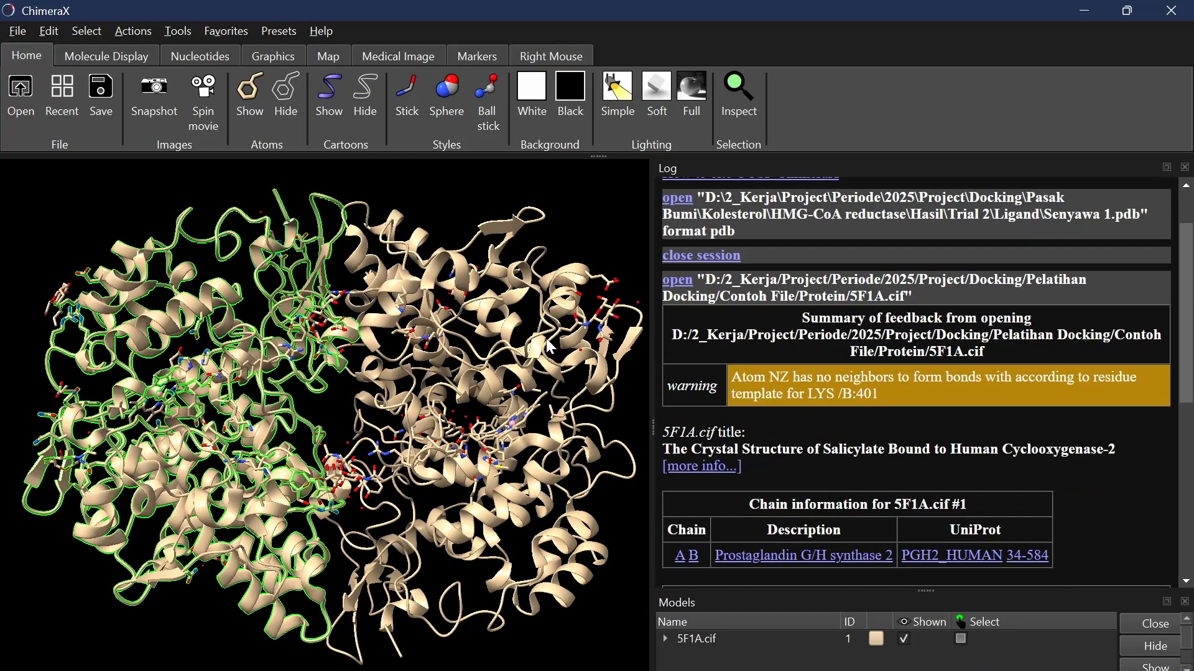
scroll(812, 356, "down", 3)
scroll(550, 412, "down", 1)
left_click_drag(485, 417, 503, 441)
scroll(784, 398, "down", 2)
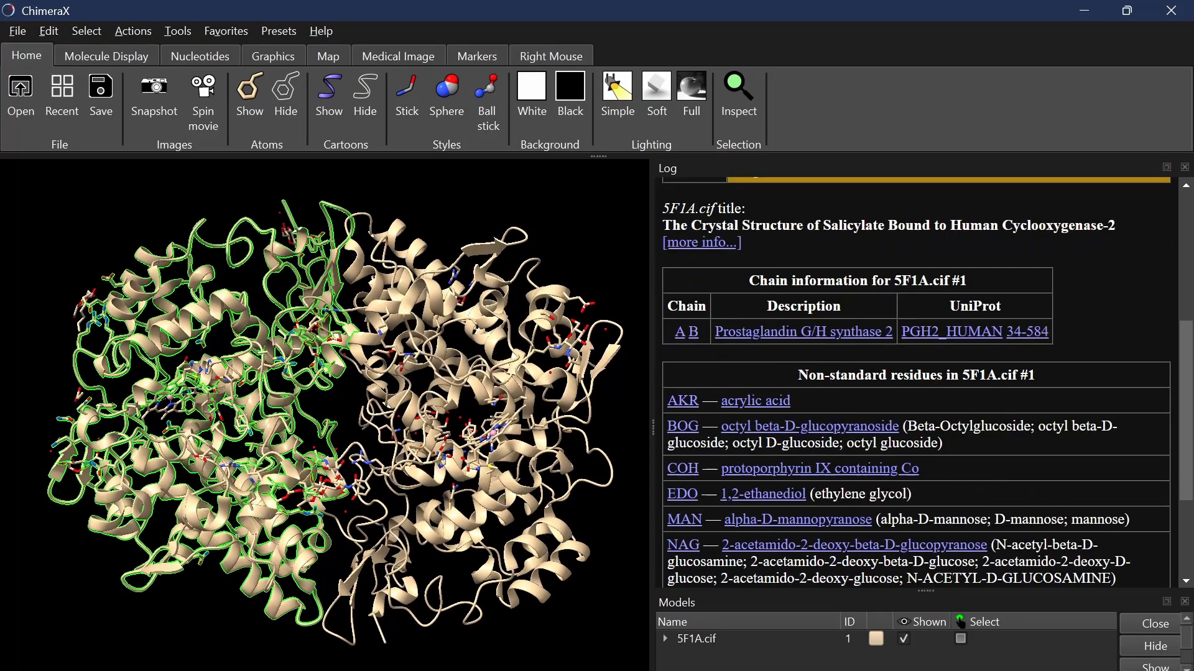
- Highlight chains A and B again for comparison and review the list of non-standard residues in 5F1A
left_click(680, 338)
left_click(687, 338)
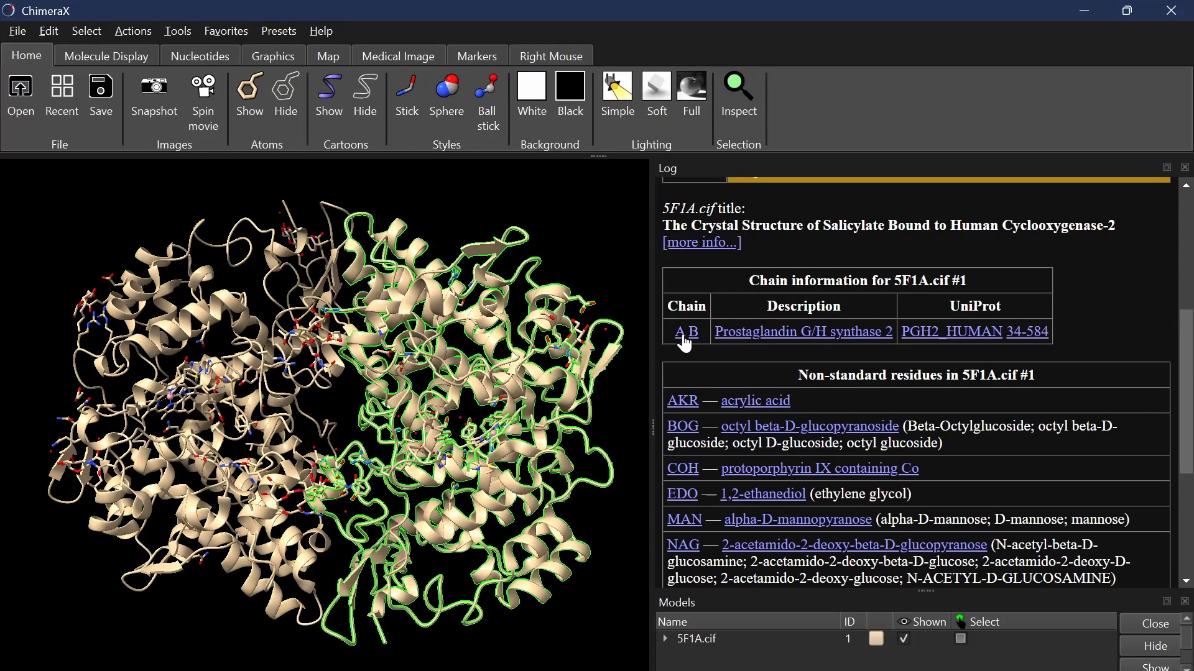
left_click(680, 333)
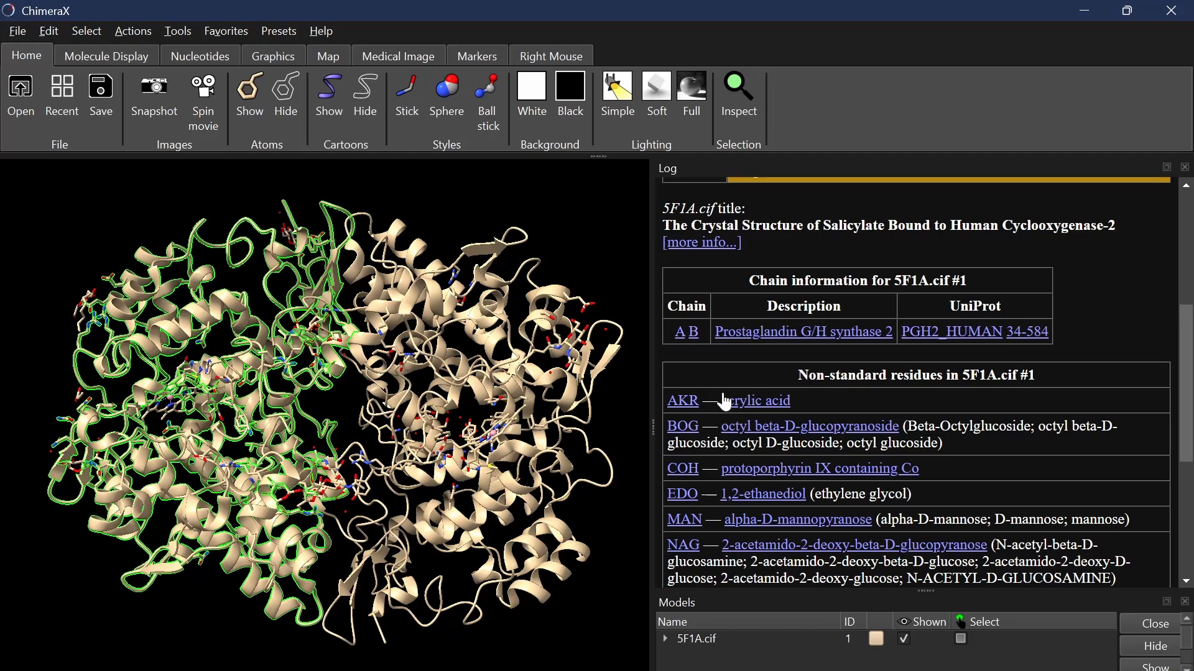
scroll(768, 348, "down", 1)
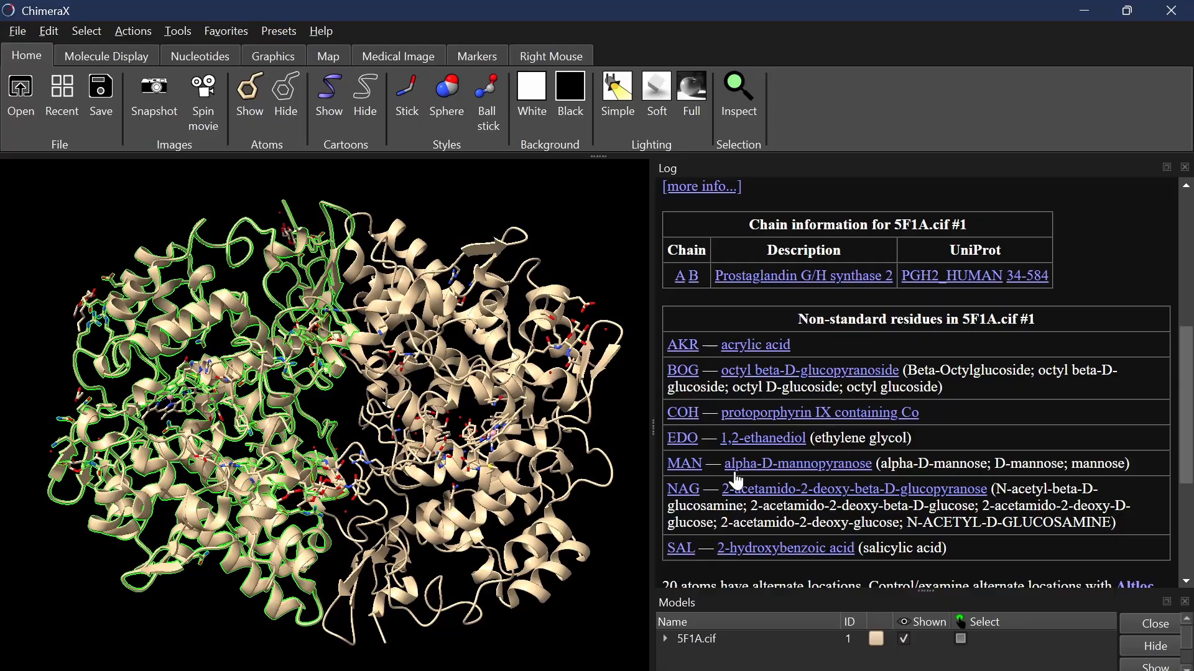
mouse_move(521, 423)
left_mouse_down()
mouse_move(507, 379)
mouse_move(551, 427)
mouse_move(538, 425)
mouse_move(527, 380)
mouse_move(524, 406)
left_mouse_up()
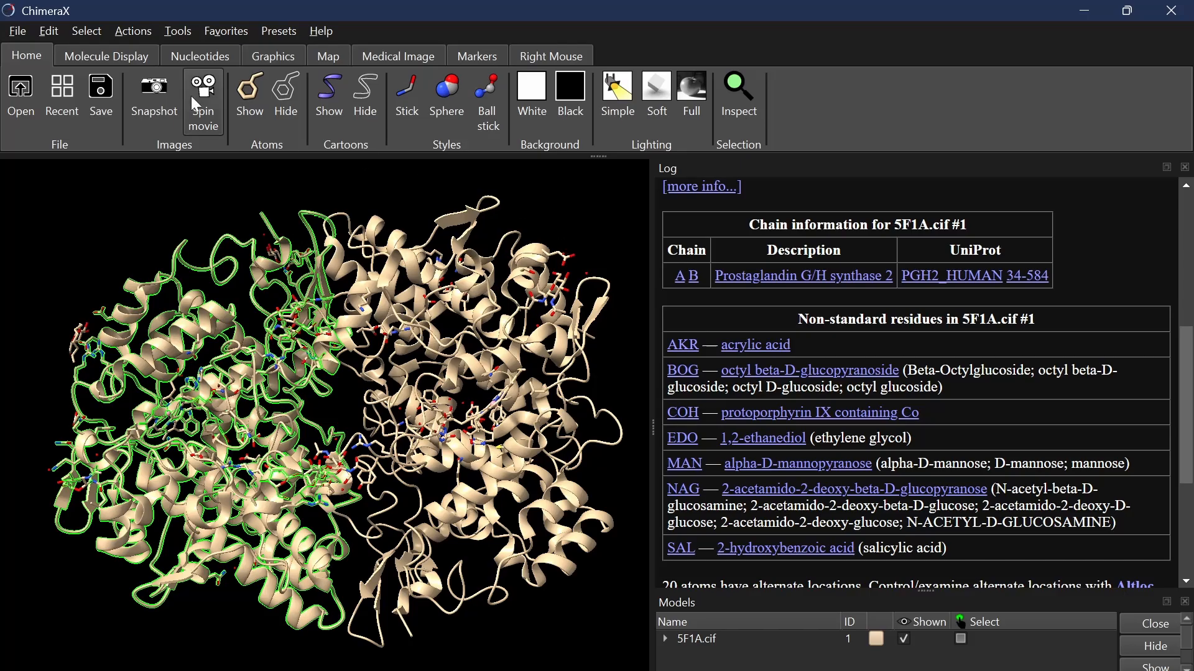
left_click(87, 30)
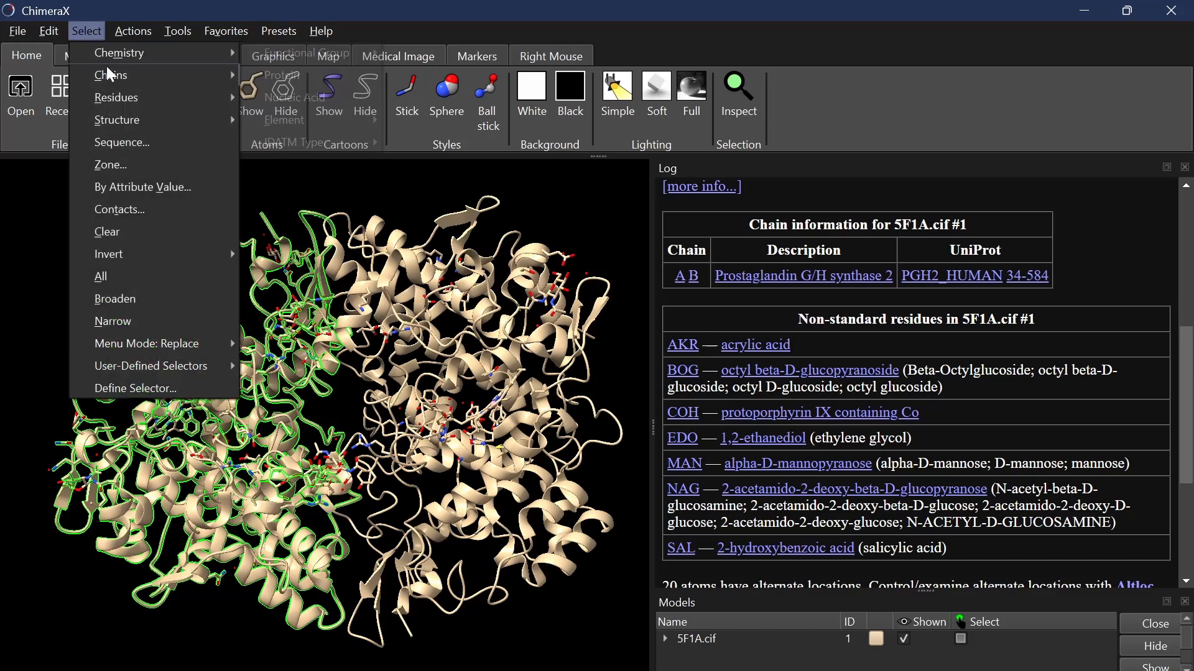
mouse_move(125, 33)
mouse_move(85, 35)
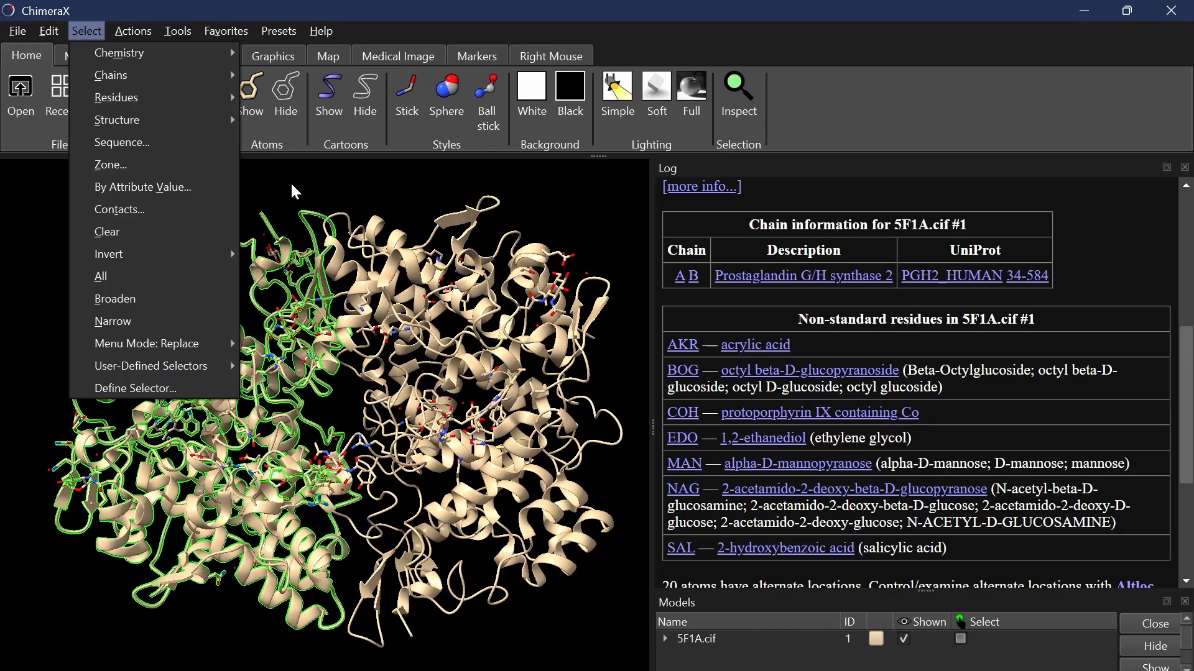
left_click(290, 182)
- Select all nonstandard residues of 5F1A and delete their atoms and bonds
left_click(94, 31)
mouse_move(124, 82)
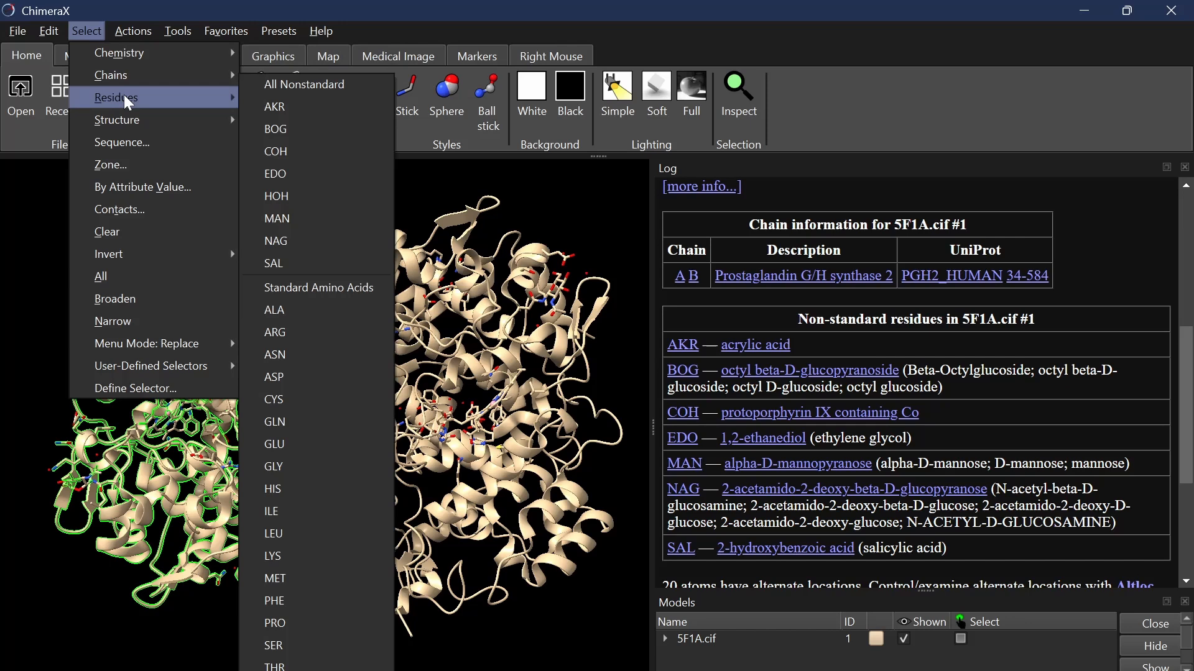
left_click(315, 87)
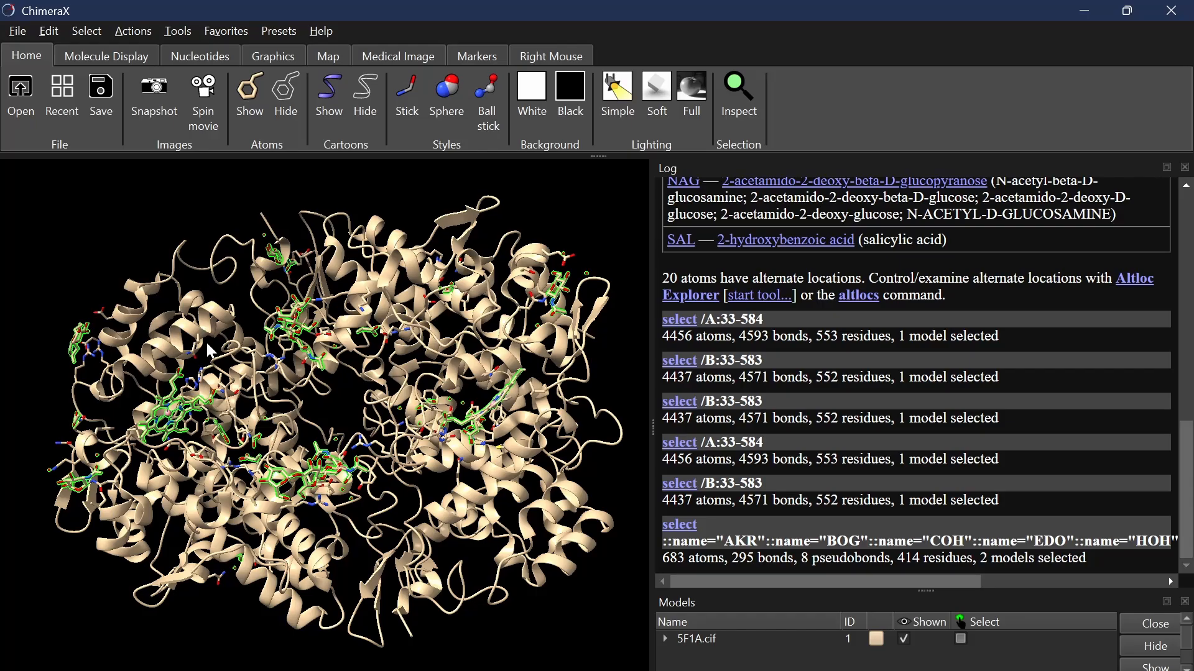
left_click(87, 29)
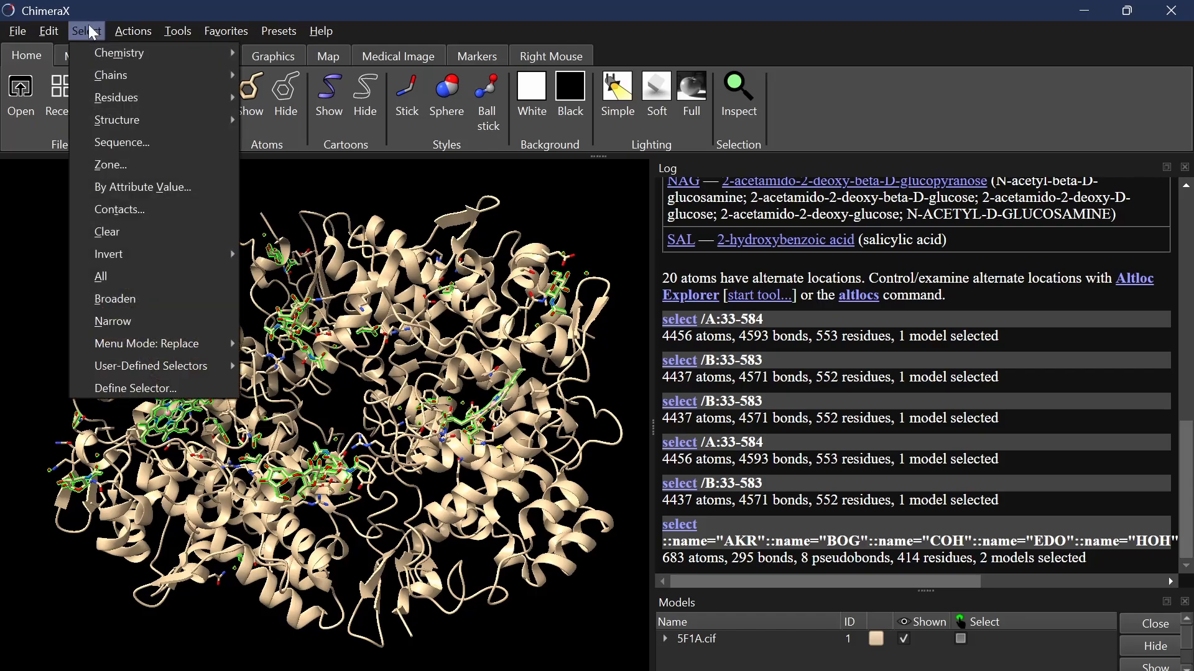
mouse_move(155, 98)
left_click(292, 89)
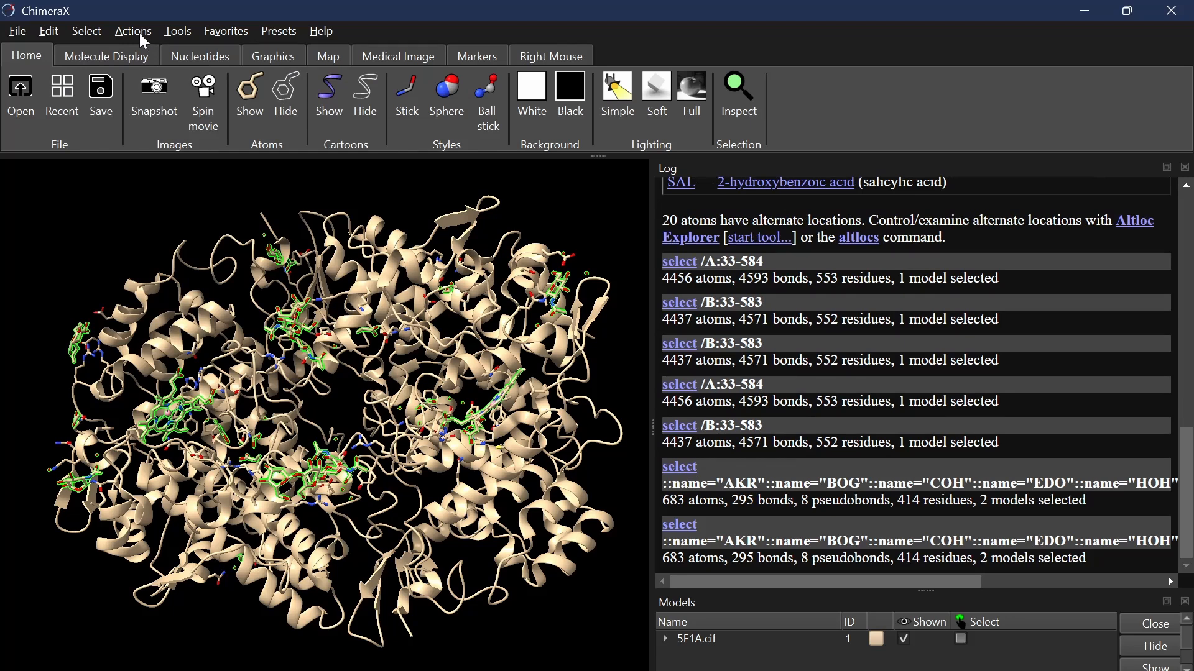
left_click(141, 36)
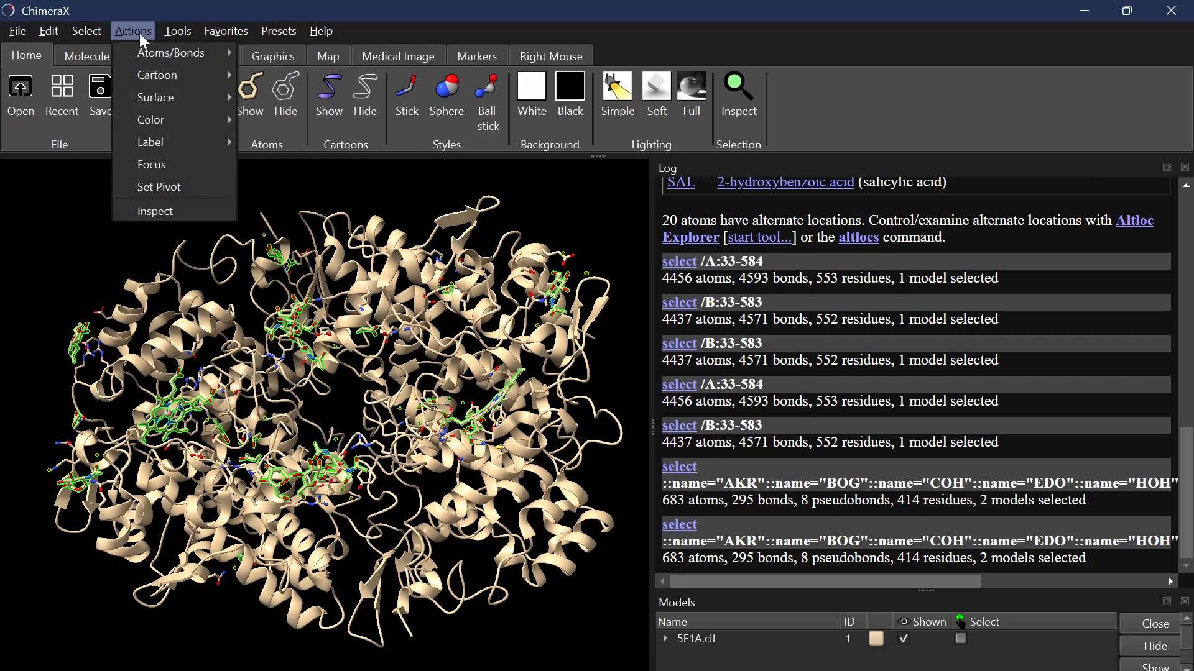
mouse_move(143, 54)
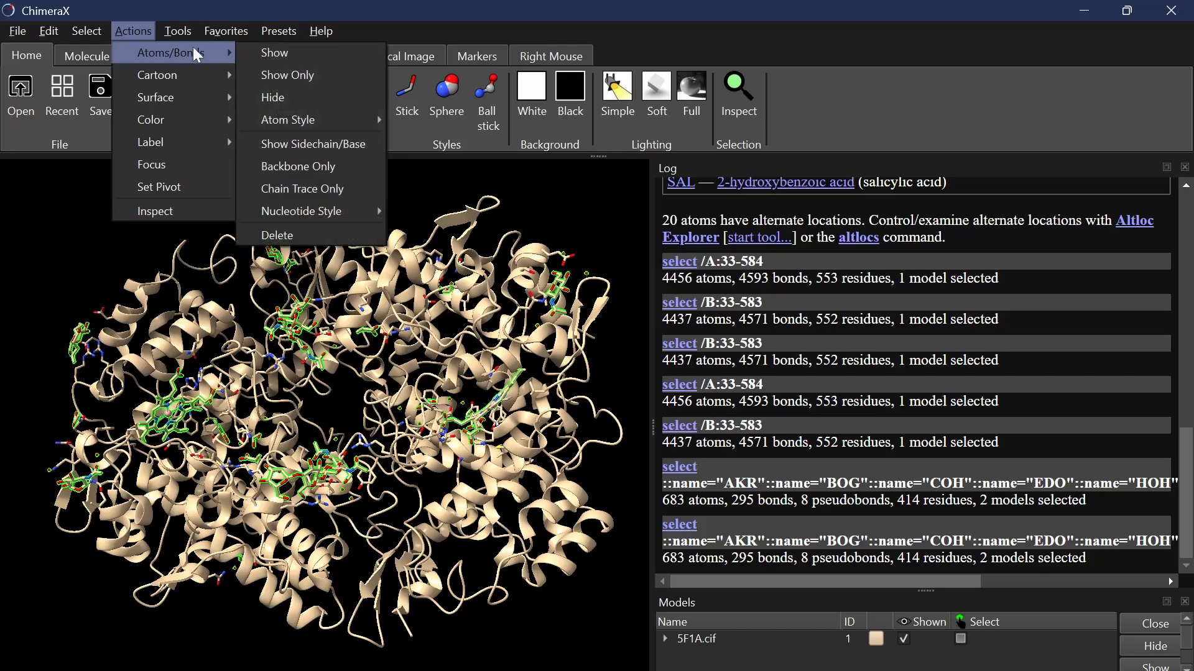
left_click(291, 236)
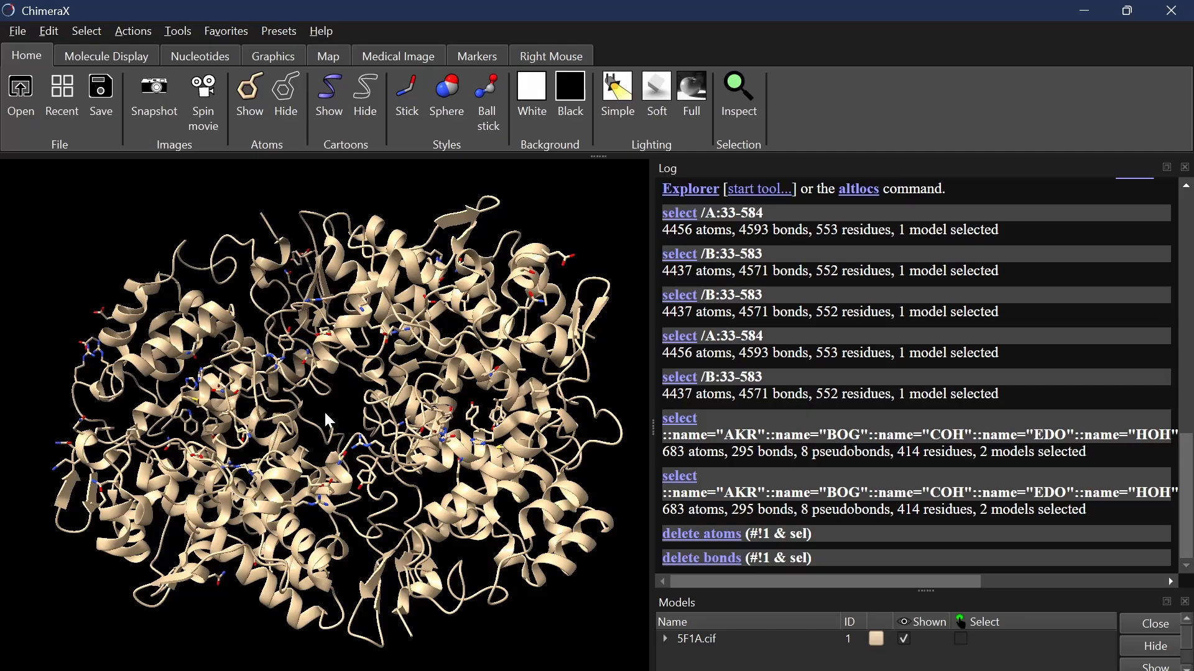
- Select chain B of Prostaglandin G/H synthase 2 and delete its atoms and bonds
left_click(90, 31)
mouse_move(97, 72)
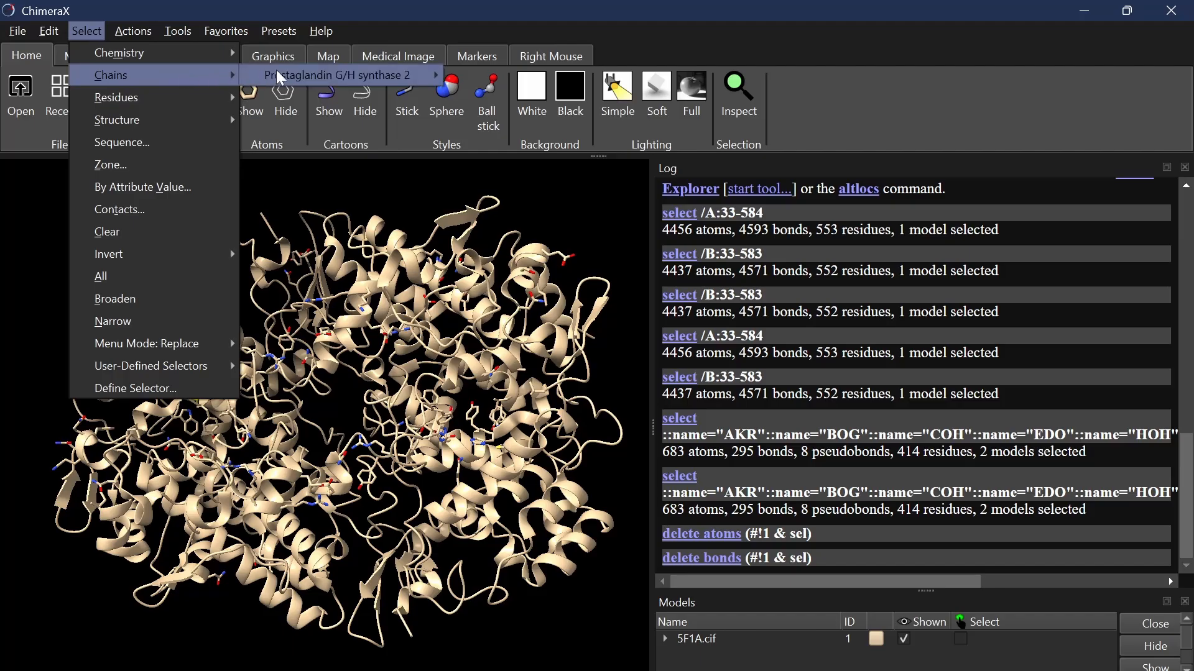
mouse_move(332, 78)
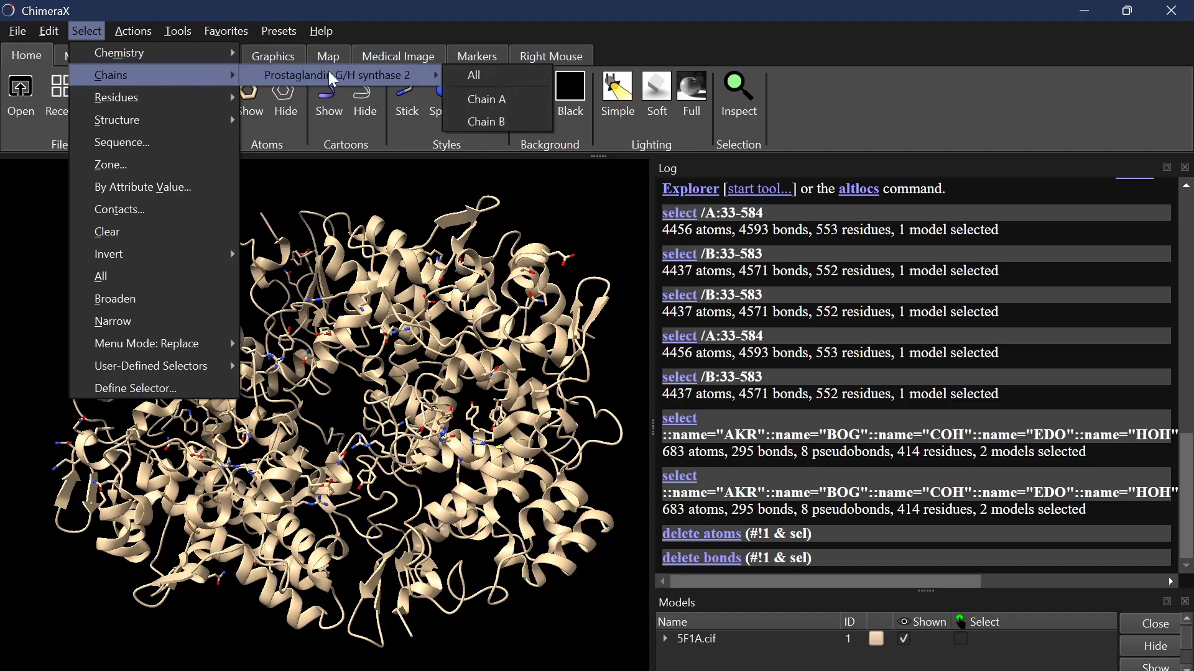
left_click(495, 122)
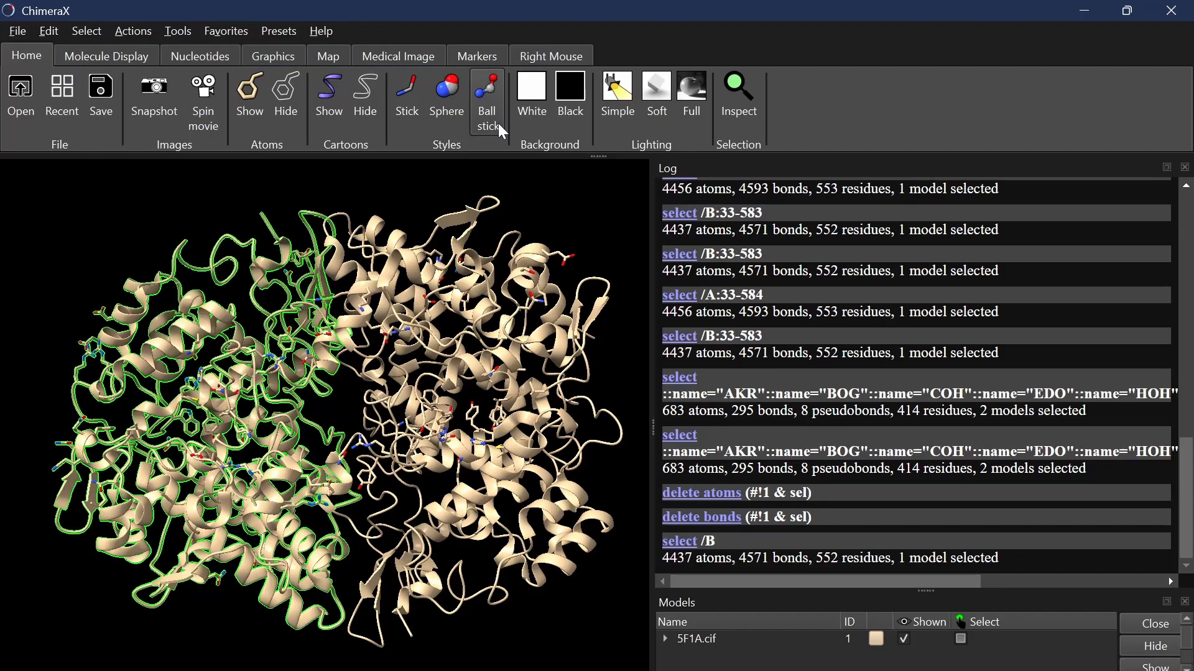
left_click(134, 31)
mouse_move(145, 52)
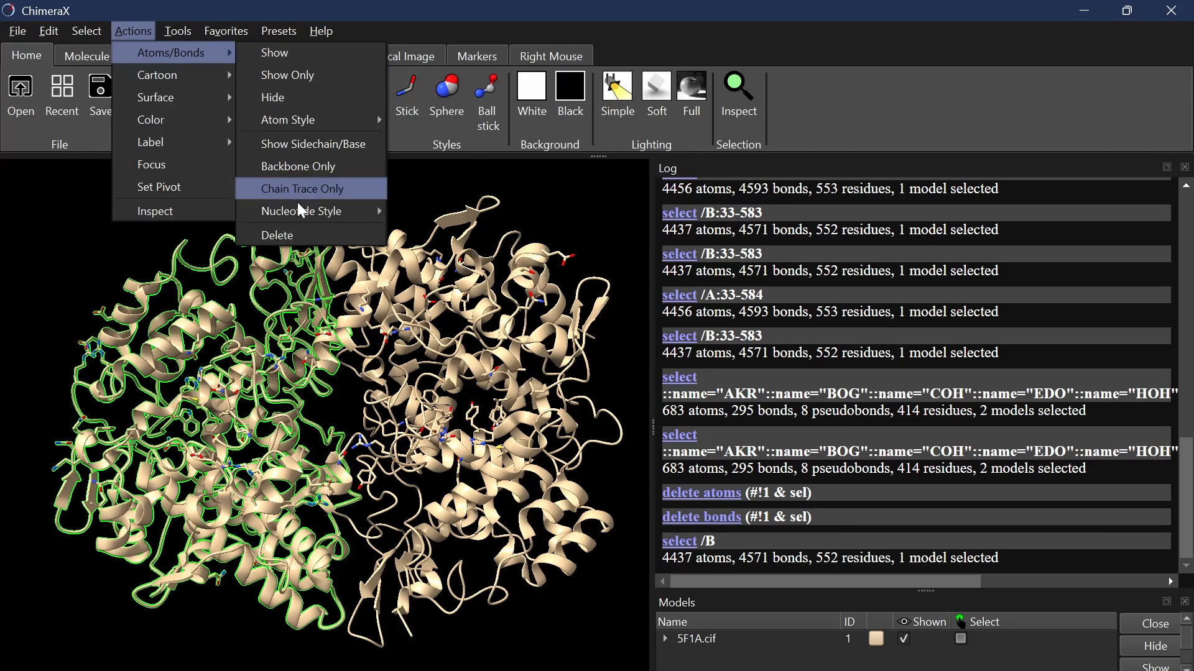
left_click(296, 232)
- Examine the remaining chain of the protein from several angles and distances
left_click_drag(242, 465, 349, 240)
left_click_drag(530, 412, 445, 435)
scroll(446, 426, "up", 1)
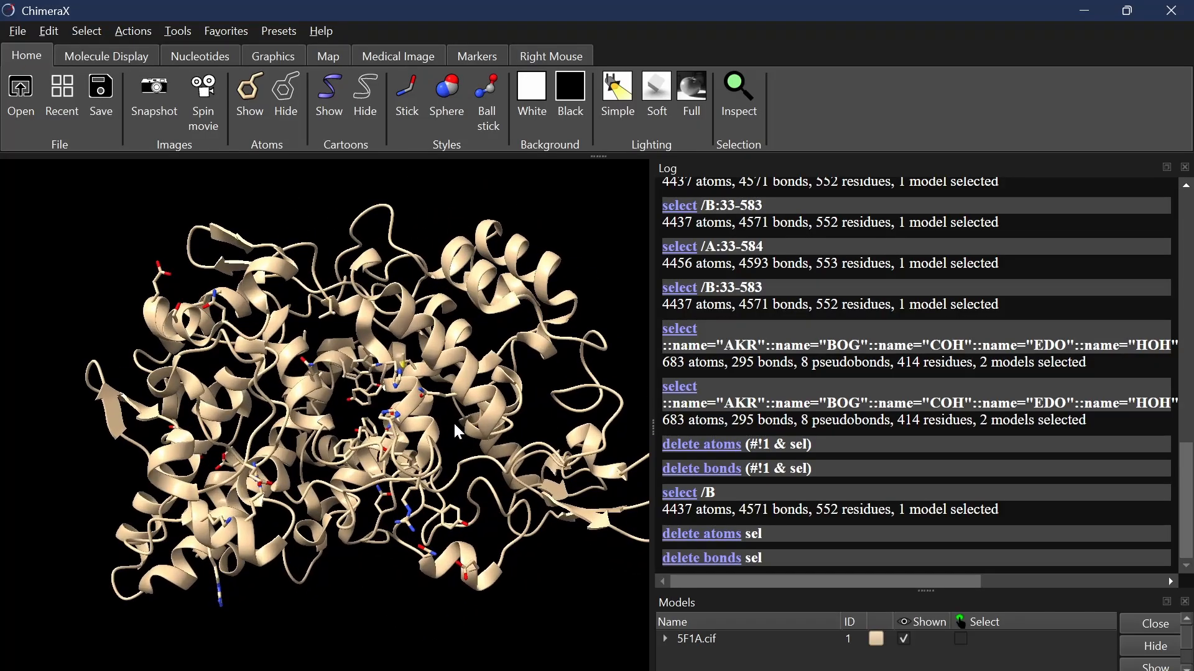
scroll(453, 420, "down", 1)
scroll(461, 416, "up", 2)
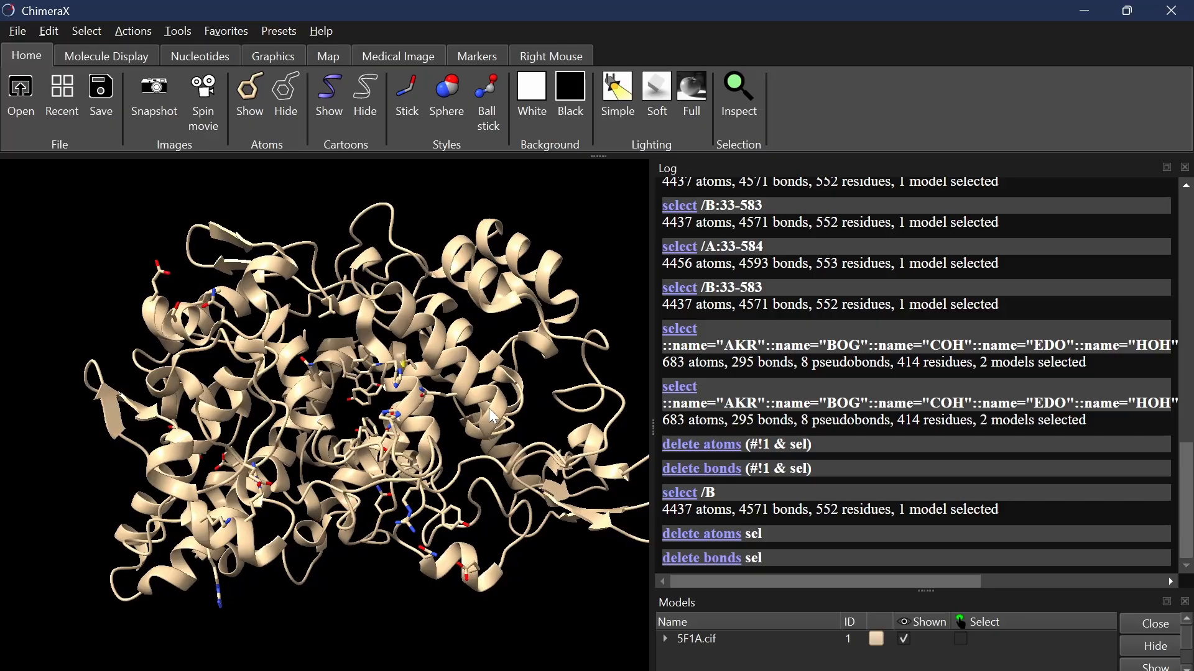
scroll(476, 397, "down", 1)
left_click_drag(476, 398, 452, 389)
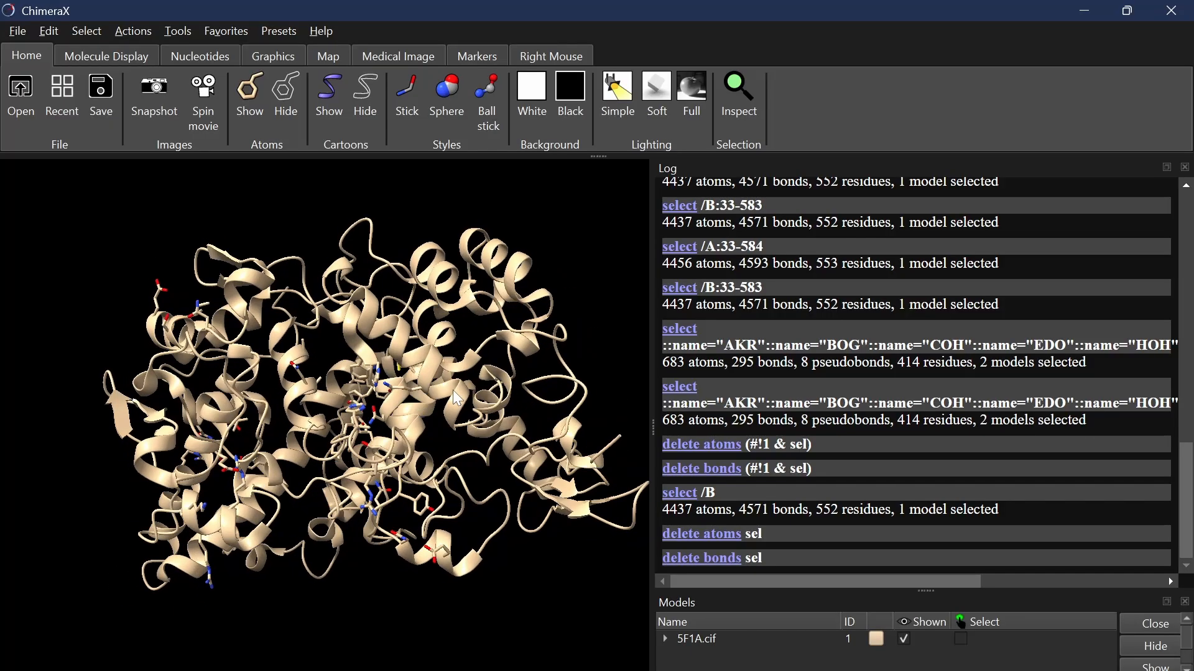
- Run Dock Prep on 5F1A.cif with all cleanup options and Dunbrack side-chain replacement, adding hydrogens with H-bonds considered and assigning charges
scroll(459, 385, "down", 1)
scroll(468, 383, "up", 1)
scroll(476, 380, "up", 1)
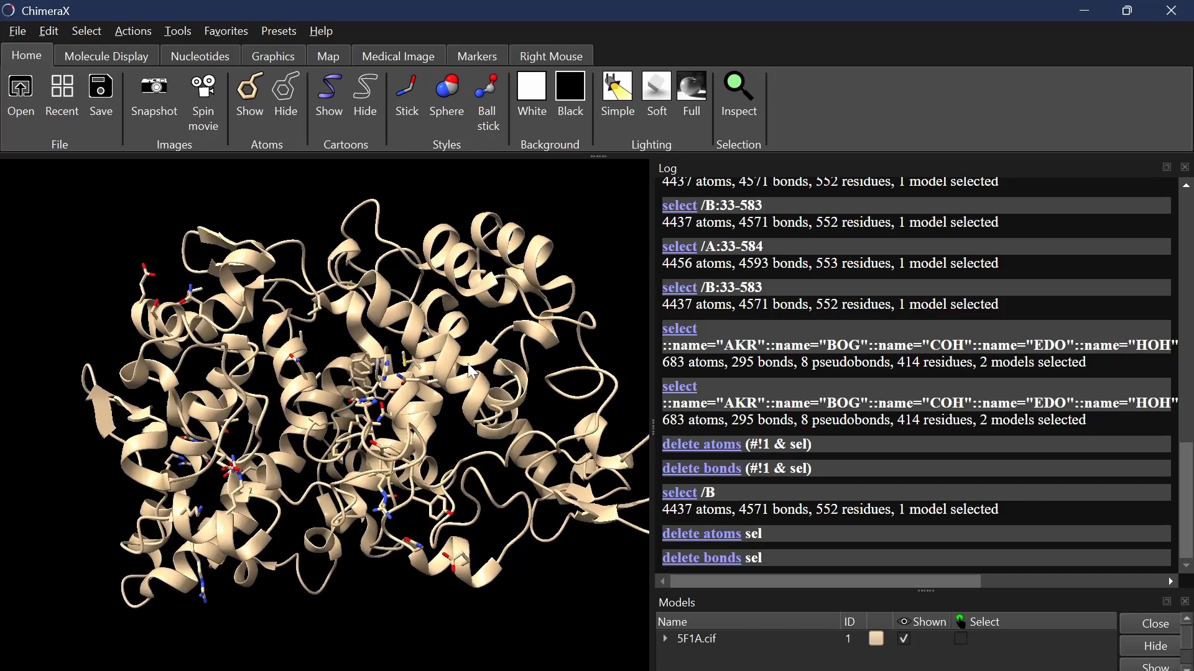
right_click_drag(481, 381, 450, 372)
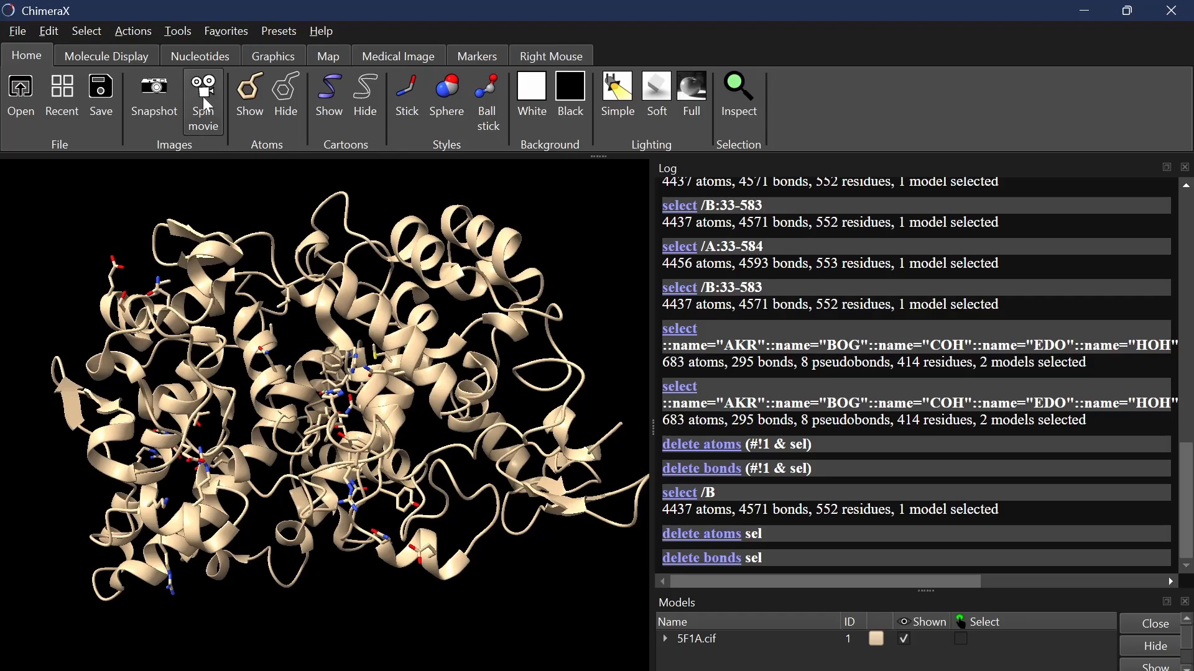
left_click(178, 31)
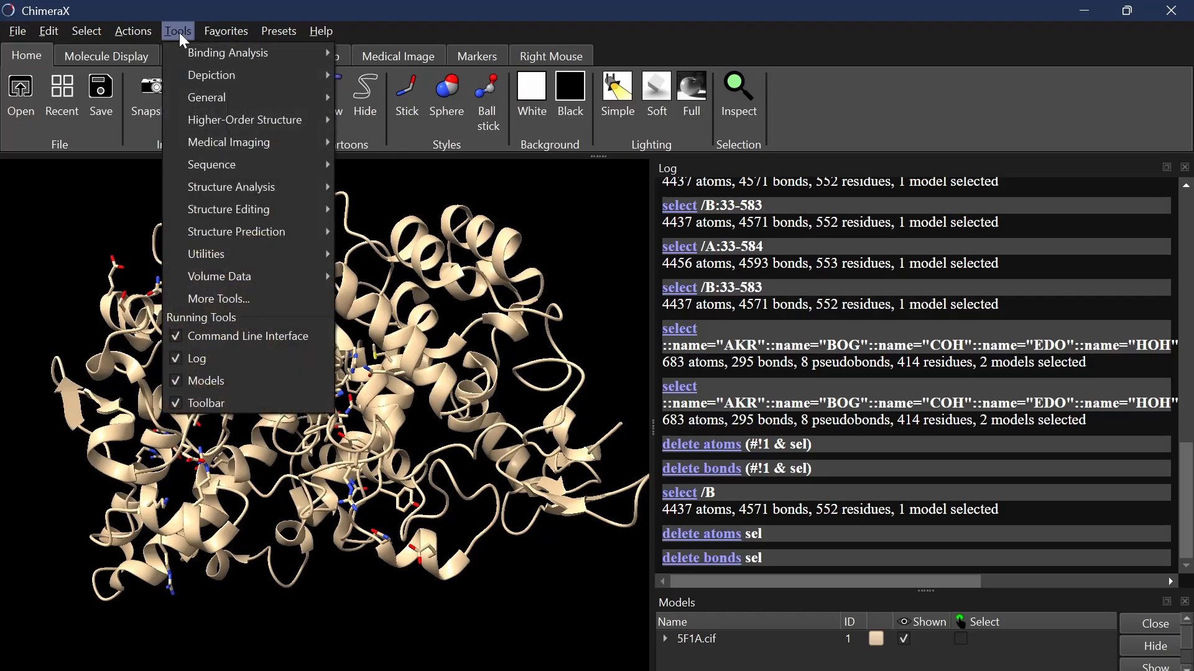
mouse_move(287, 211)
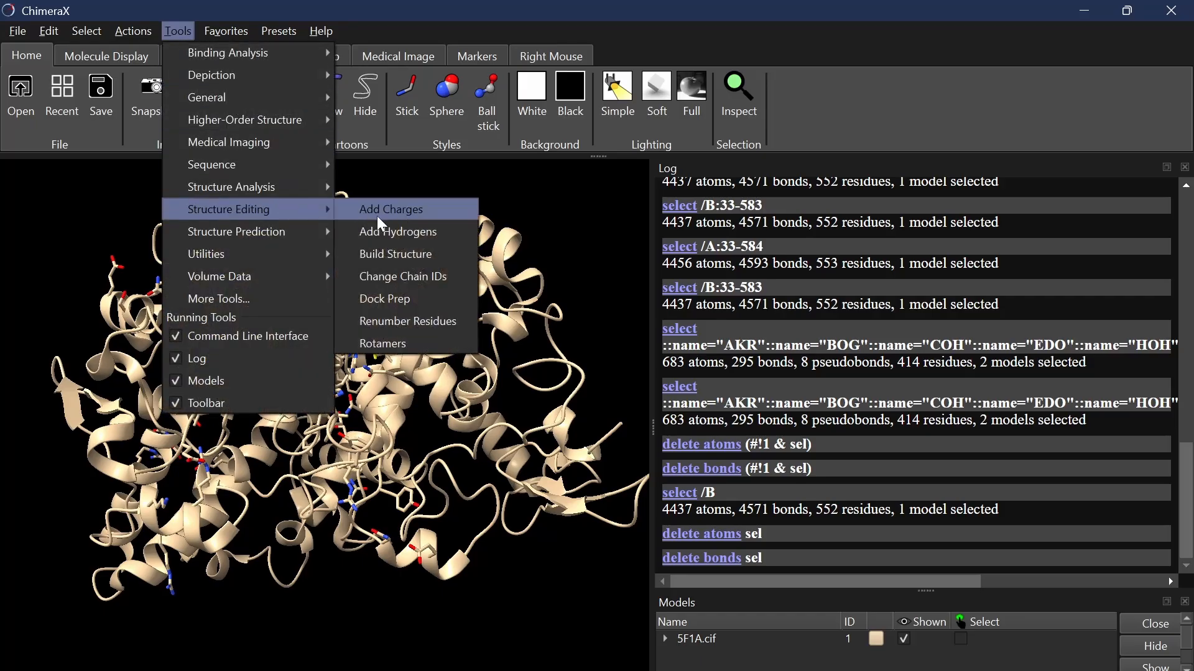
left_click(408, 299)
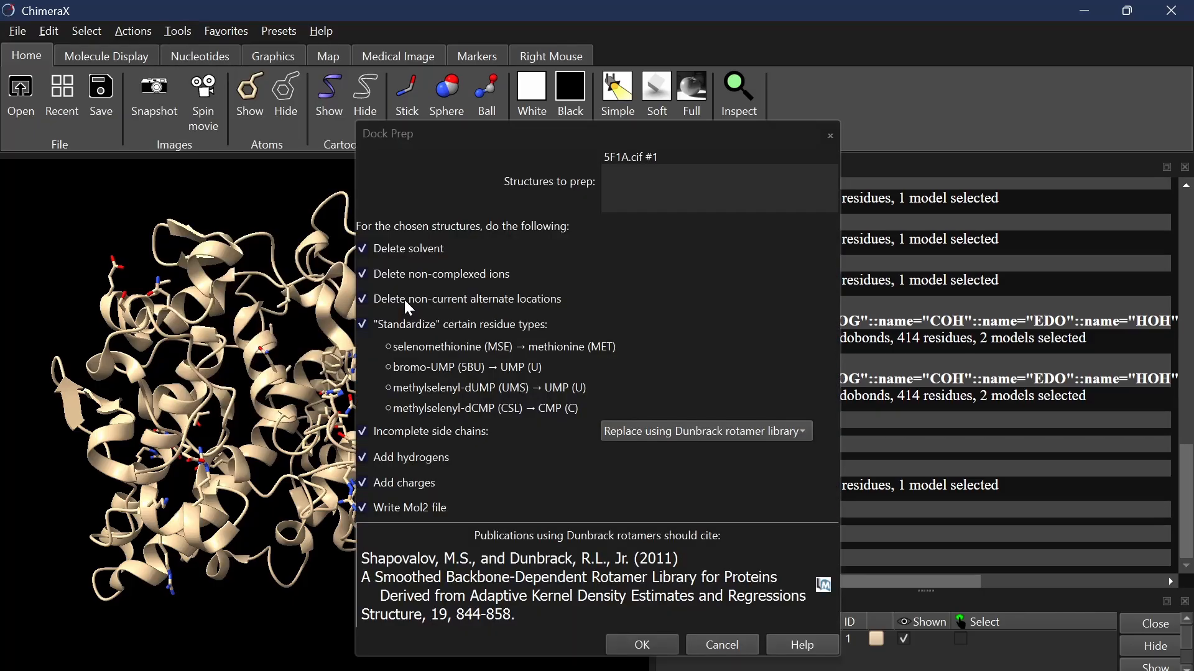
left_click(621, 163)
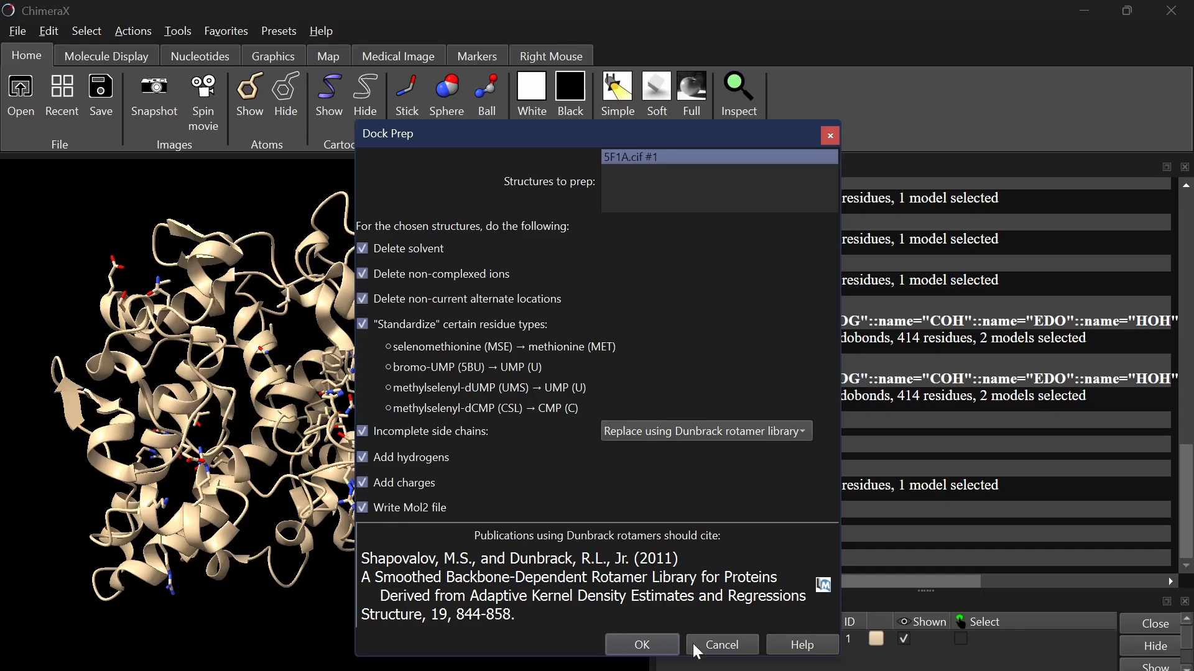
left_click(658, 651)
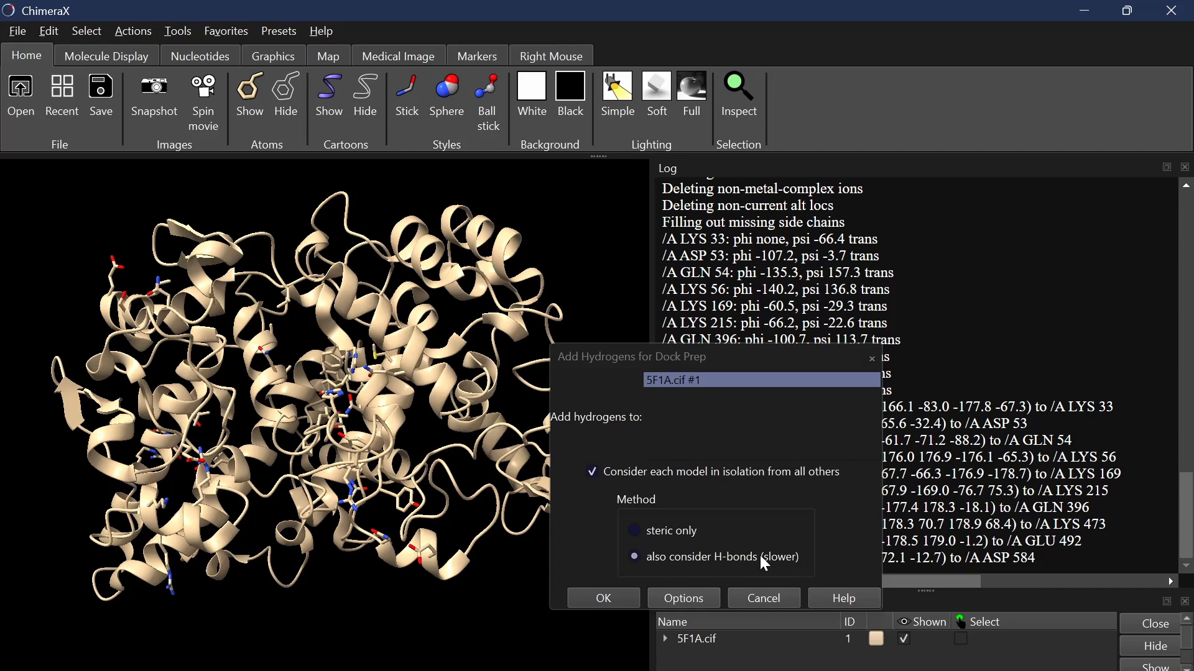
left_click(623, 595)
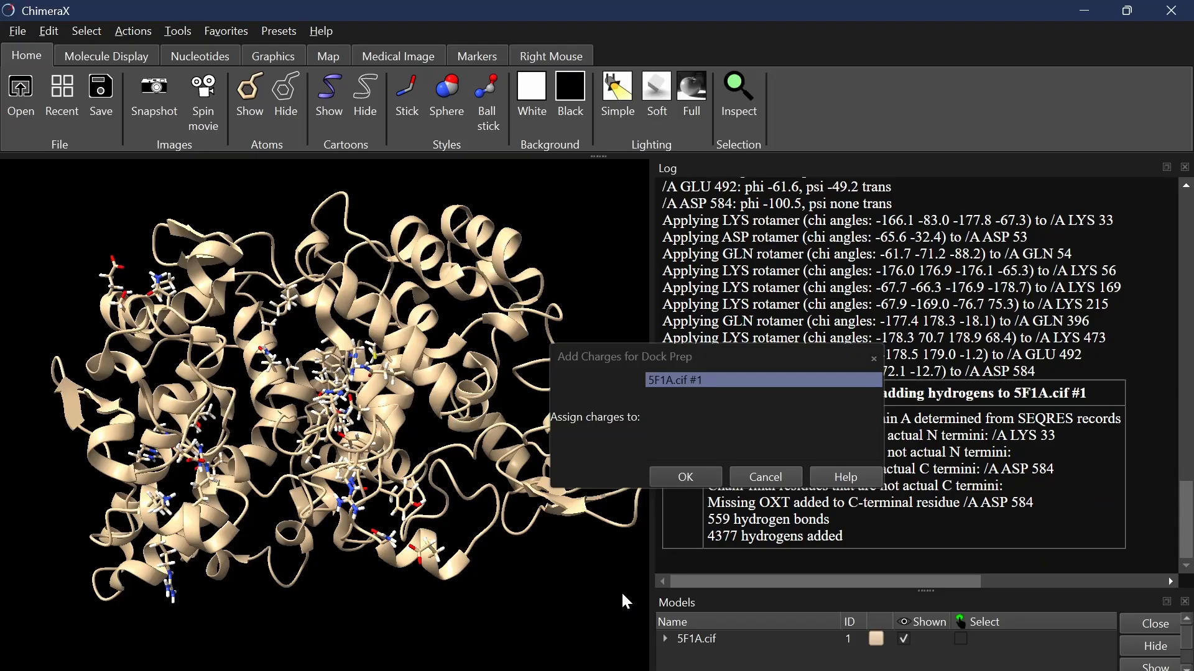
left_click(679, 479)
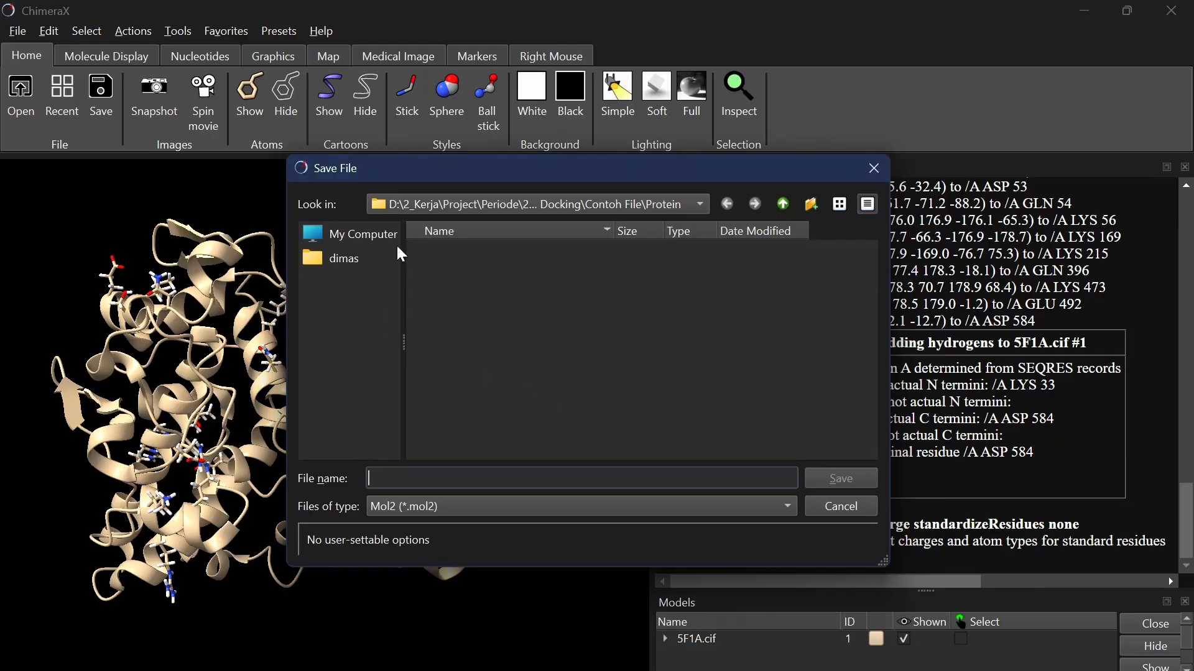
- Save the prepared structure in PDB format as "COX-2 Prepared" in the user's home folder
left_click(371, 234)
double_click(445, 250)
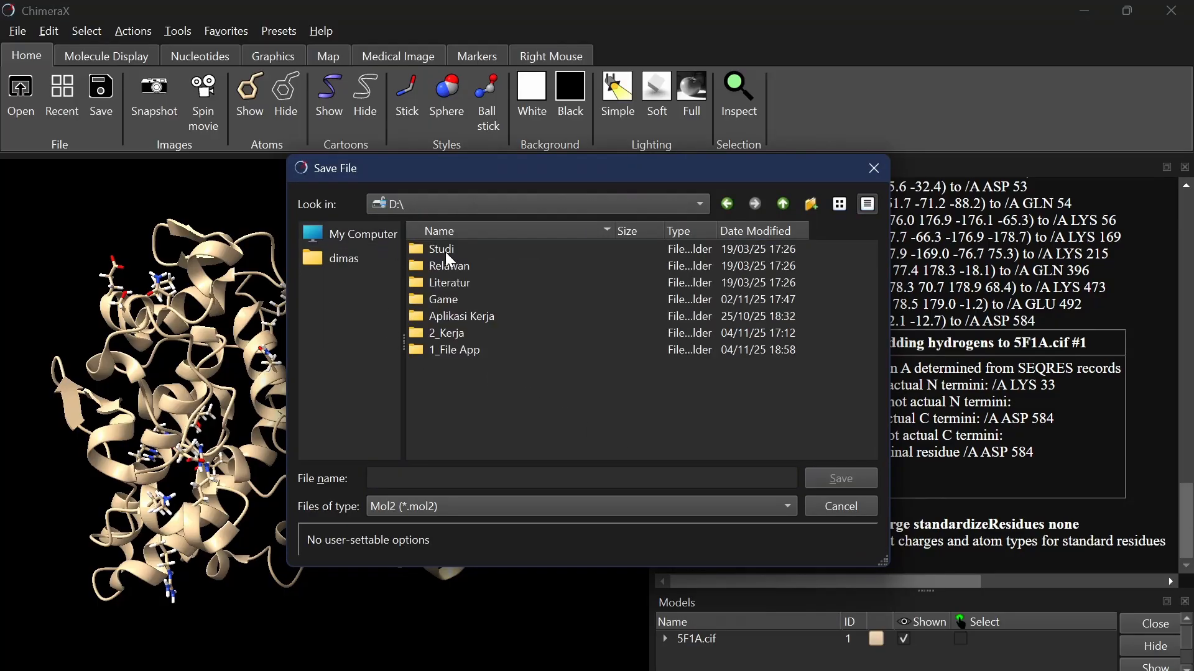
left_click(340, 258)
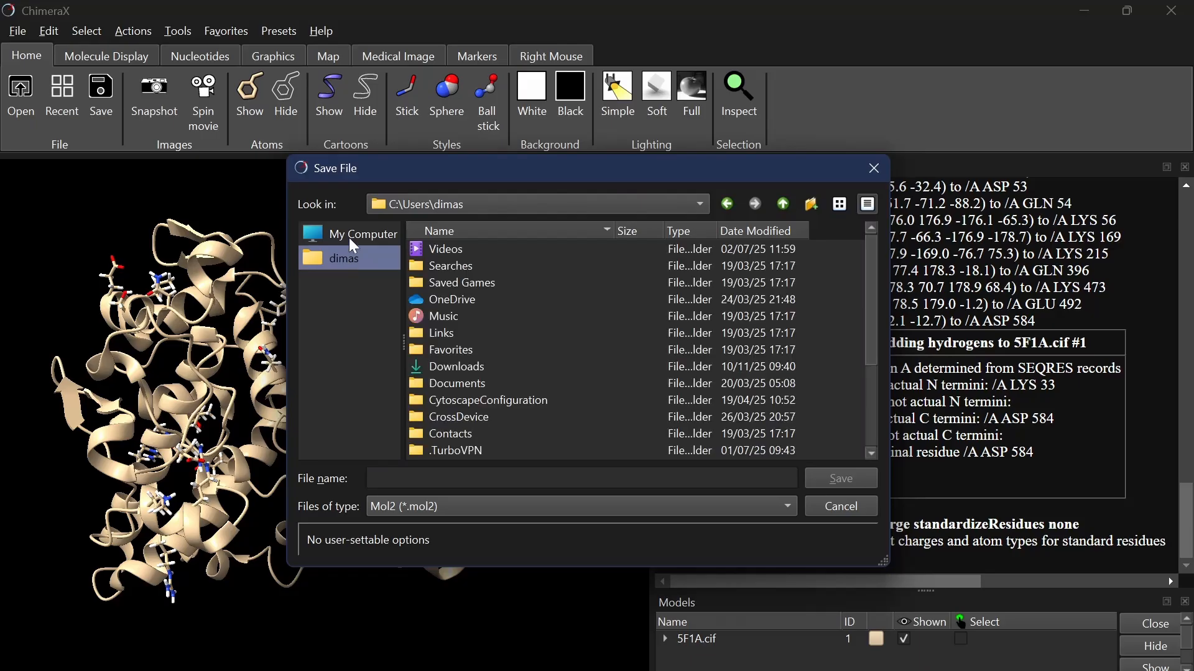
left_click(460, 368)
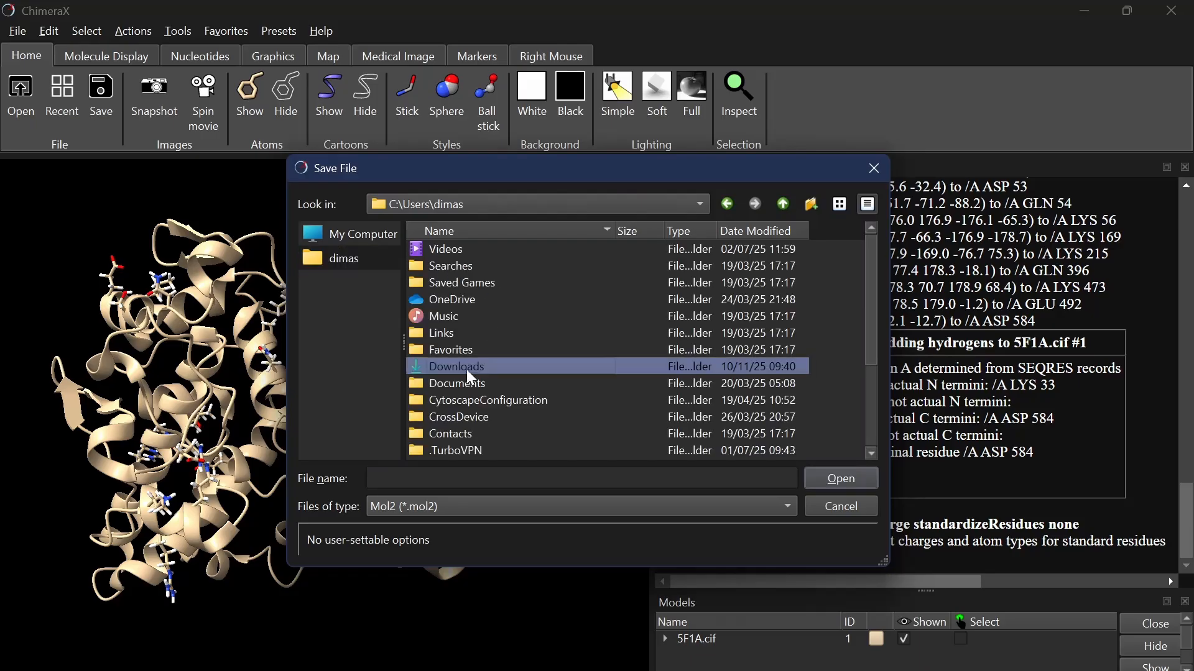
left_click(460, 479)
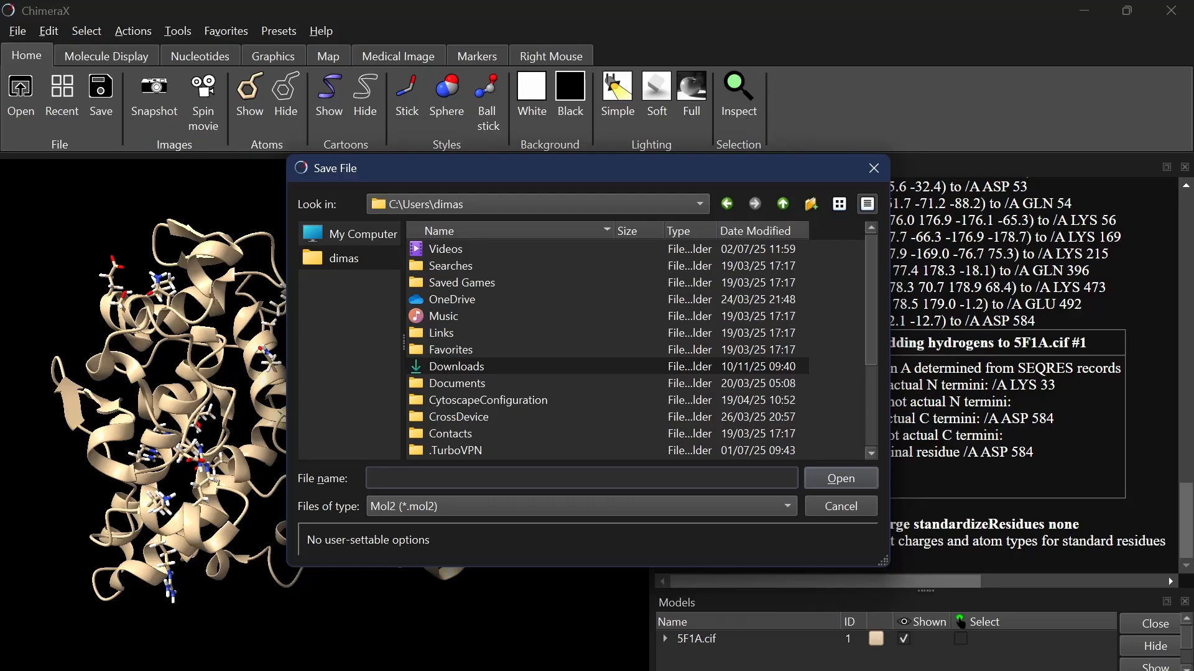
type("COX-")
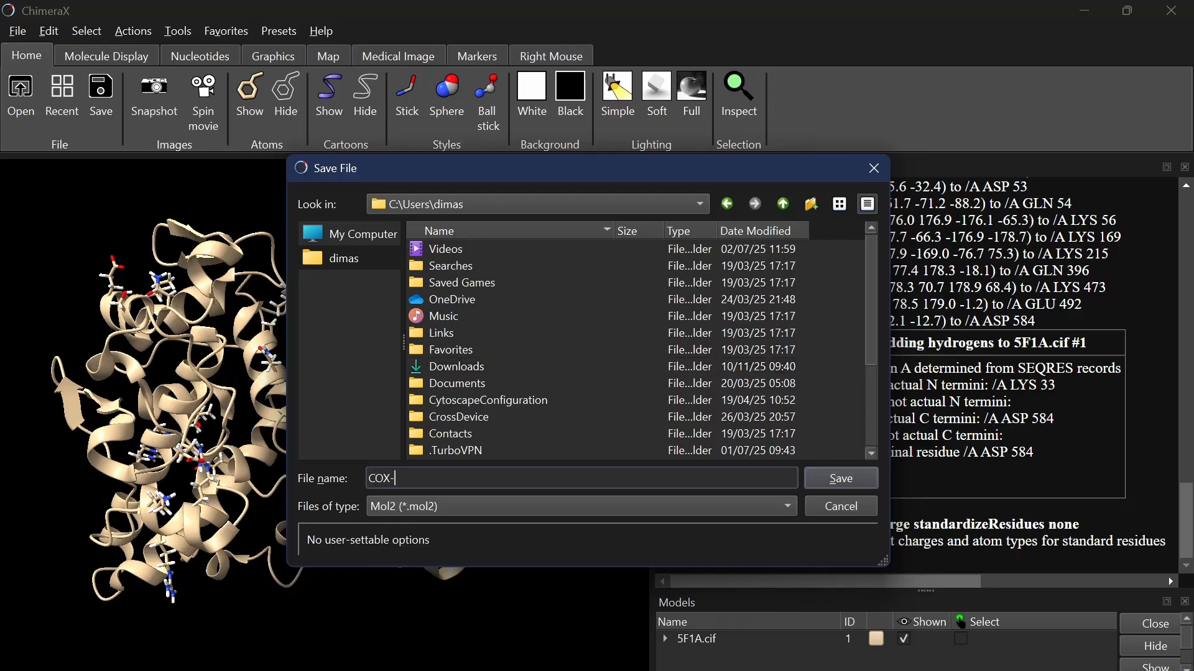
type("2 Prepared")
left_click(477, 506)
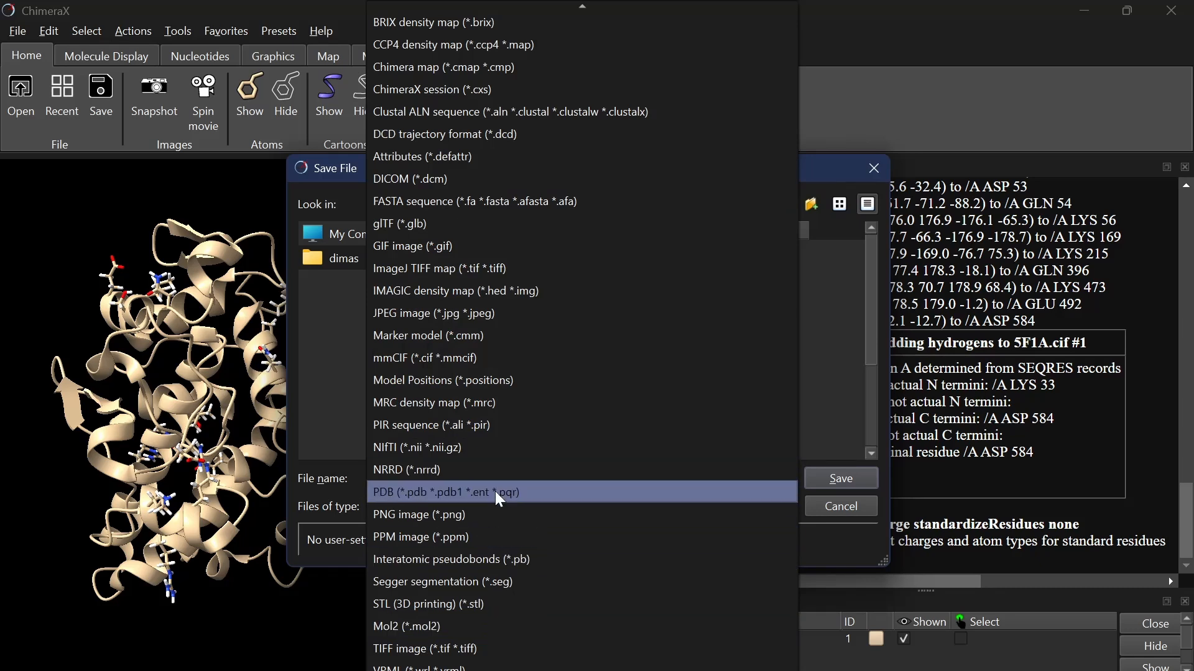
left_click(500, 493)
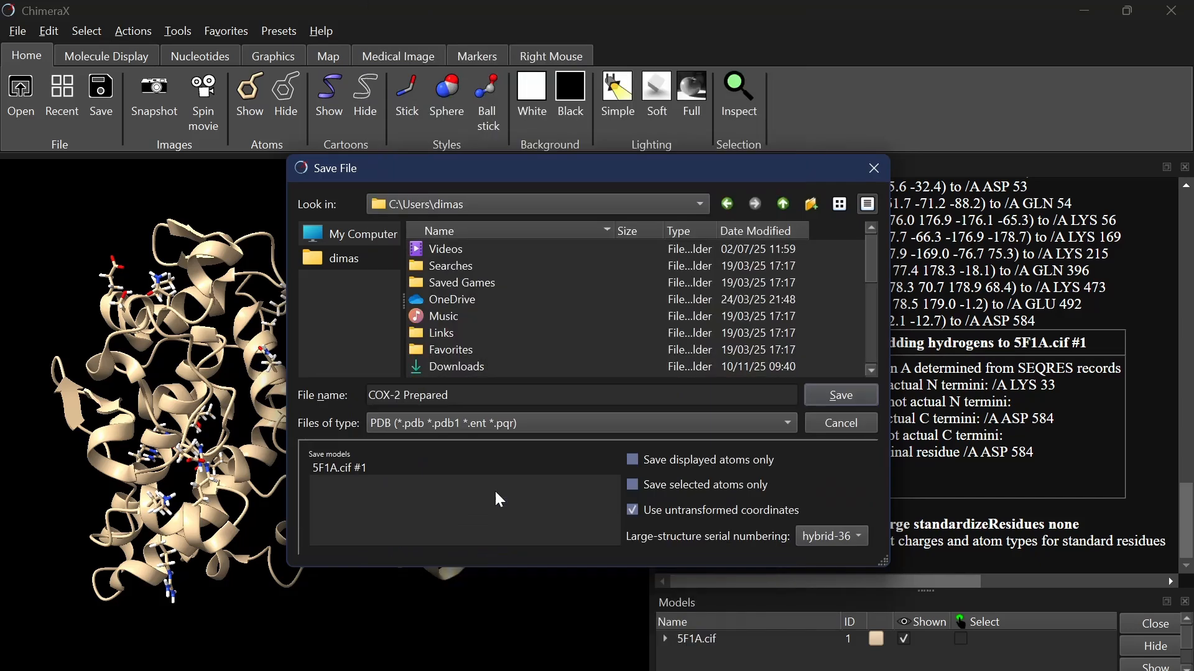
left_click(841, 395)
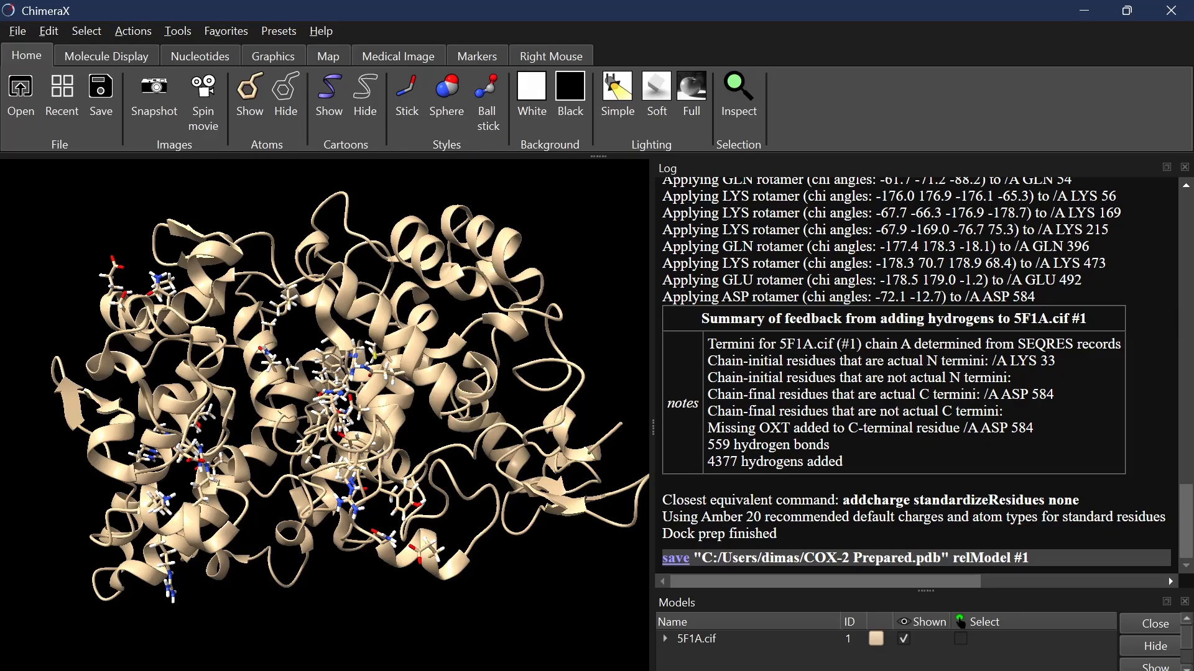
- Check the home folder for the saved COX-2 Prepared.pdb file without saving again
left_click_drag(490, 401, 469, 443)
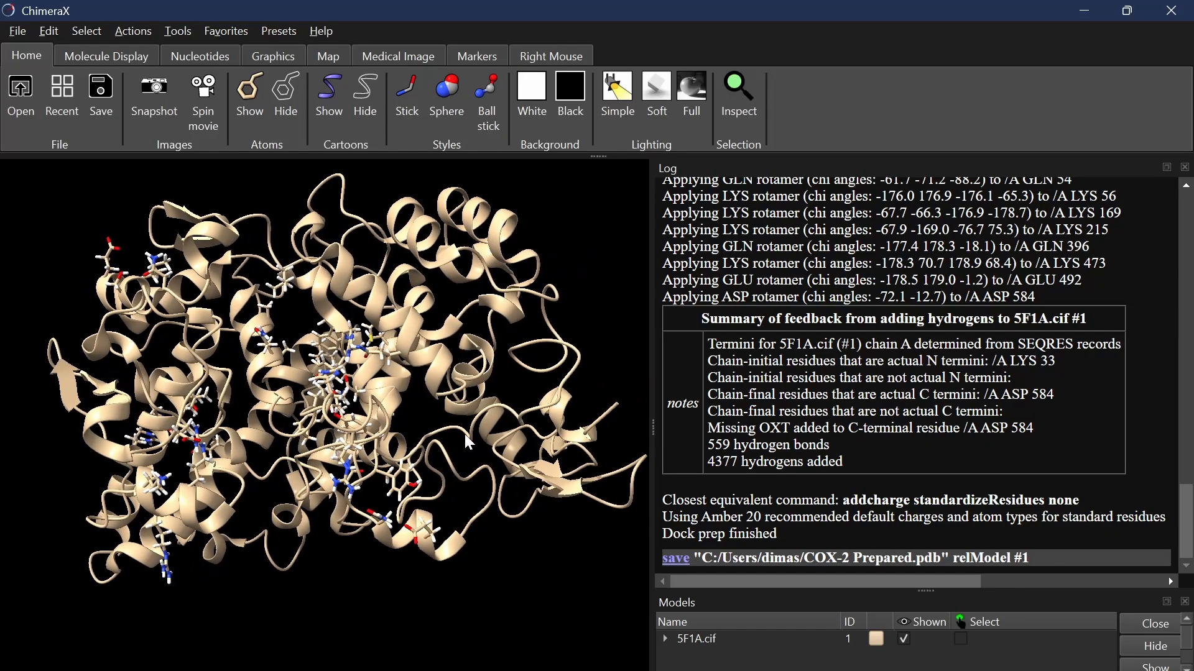
right_click_drag(465, 434, 463, 453)
left_click(24, 34)
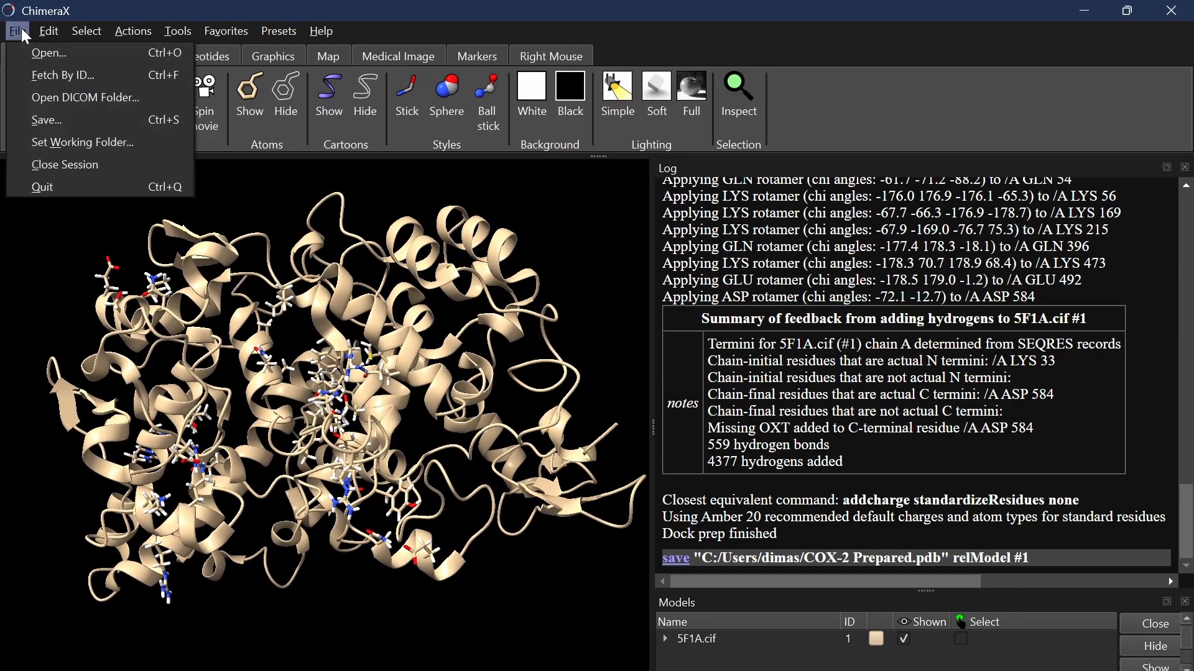
left_click(62, 119)
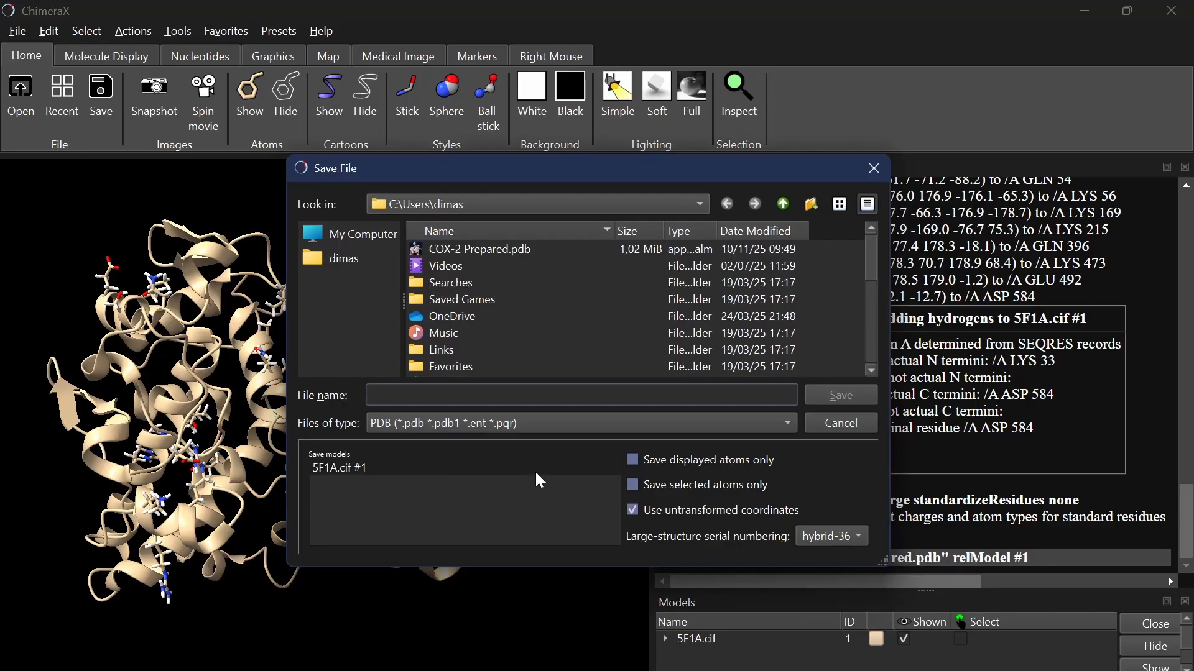
scroll(467, 290, "down", 2)
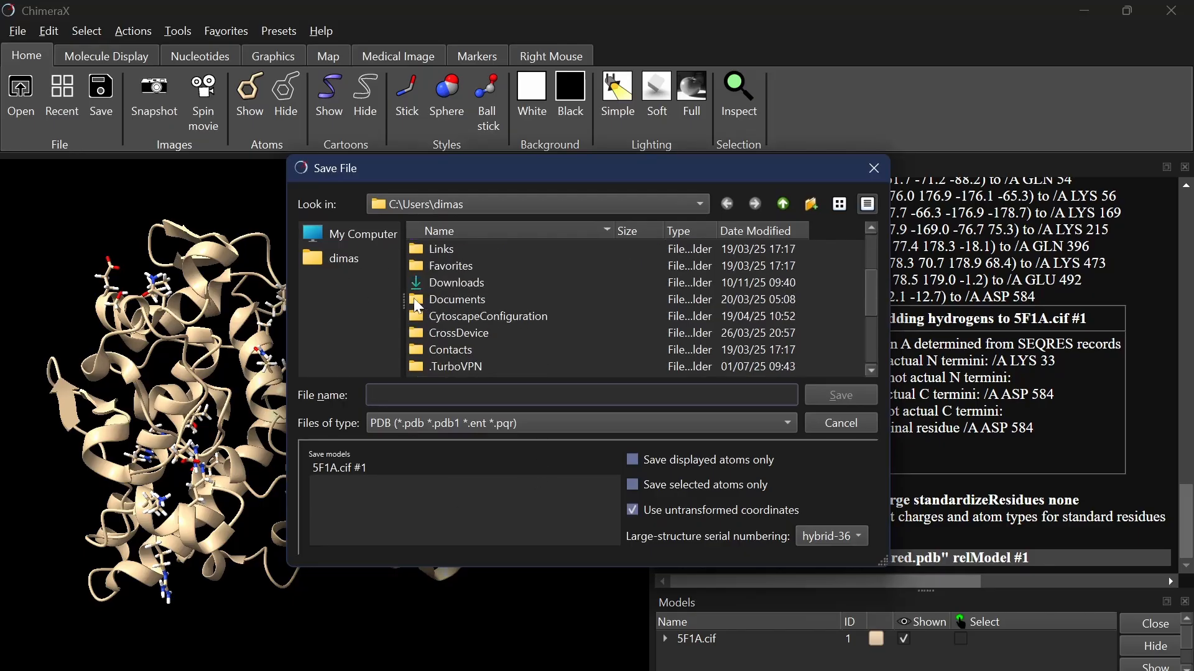
scroll(485, 267, "up", 2)
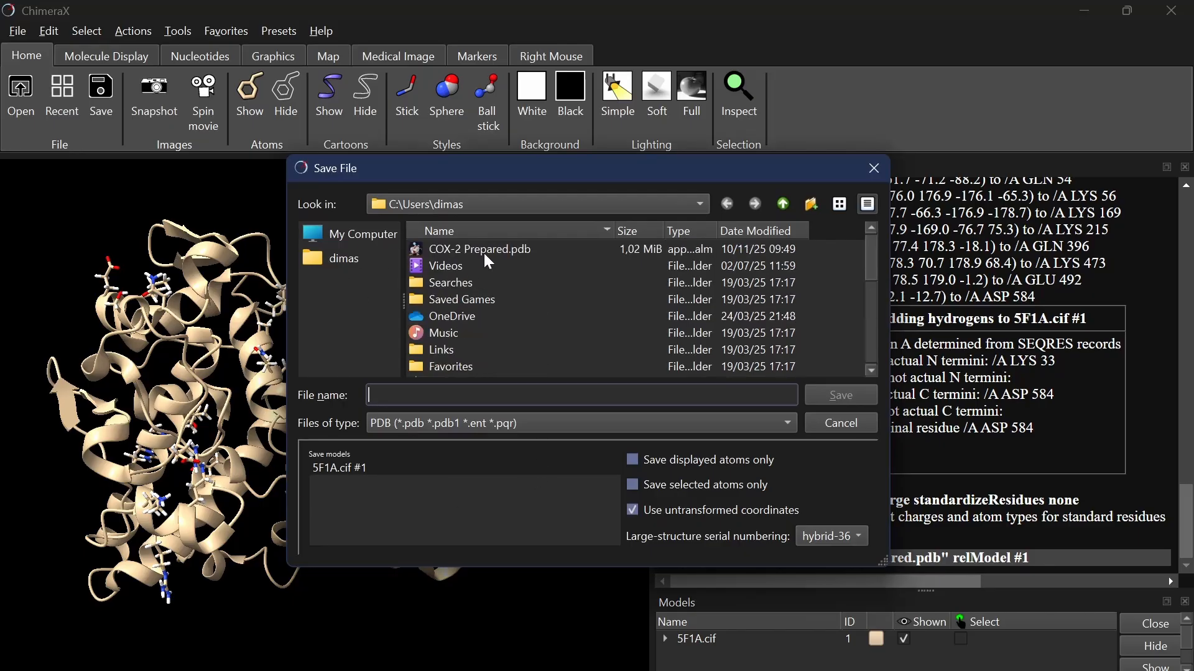
left_click(872, 171)
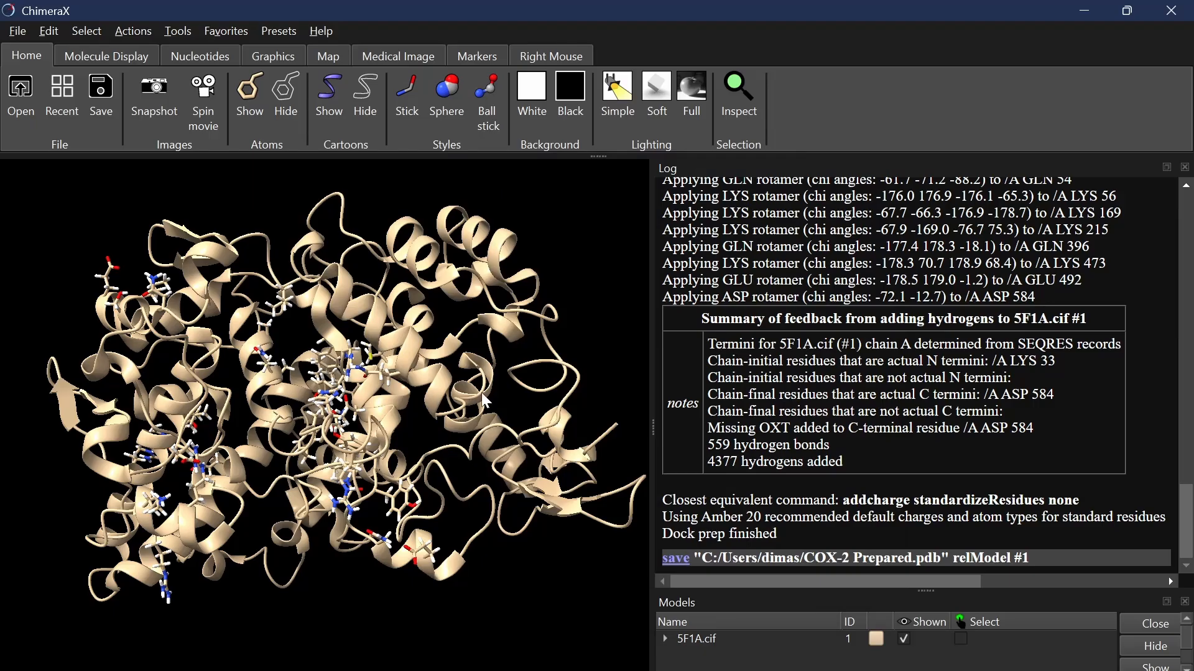
- Switch to PyRx, load the COX2_prepared protein from the Contoh File\Protein folder, and view it from several angles
mouse_move(476, 379)
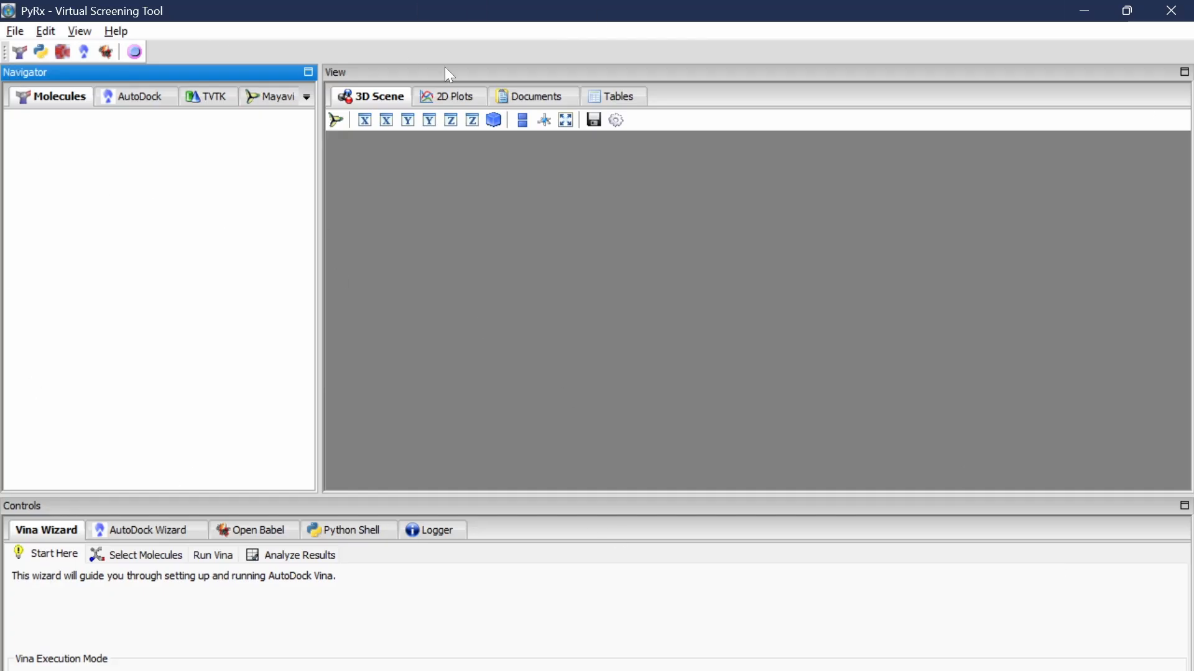
left_click(21, 37)
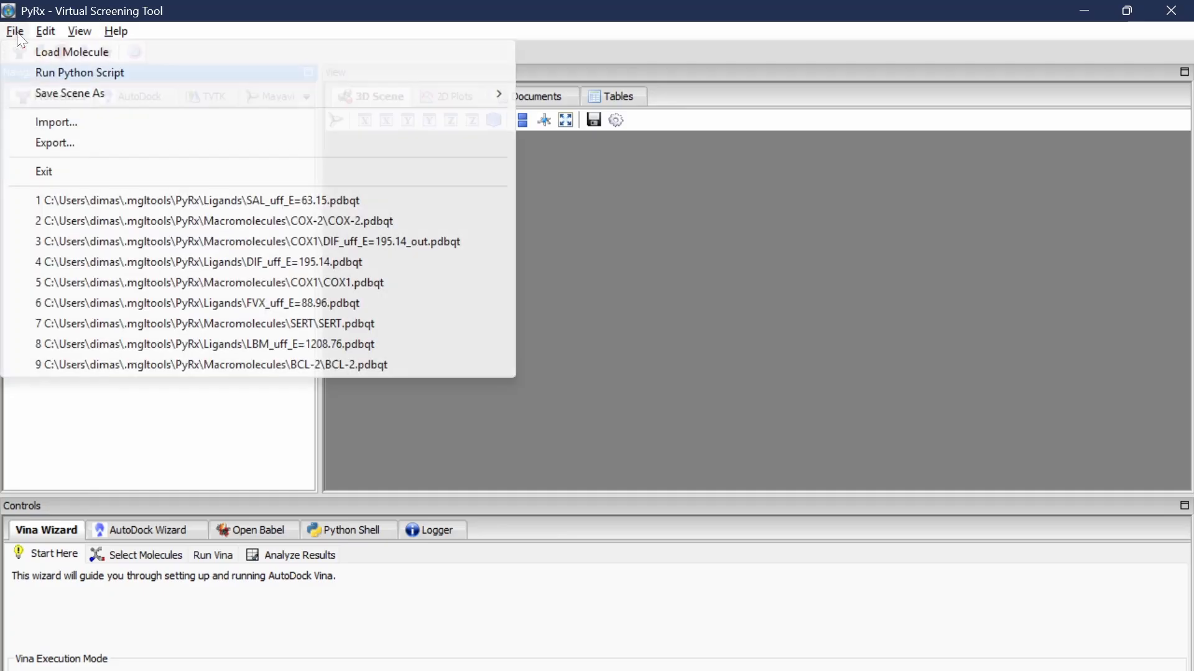
left_click(25, 35)
left_click(25, 36)
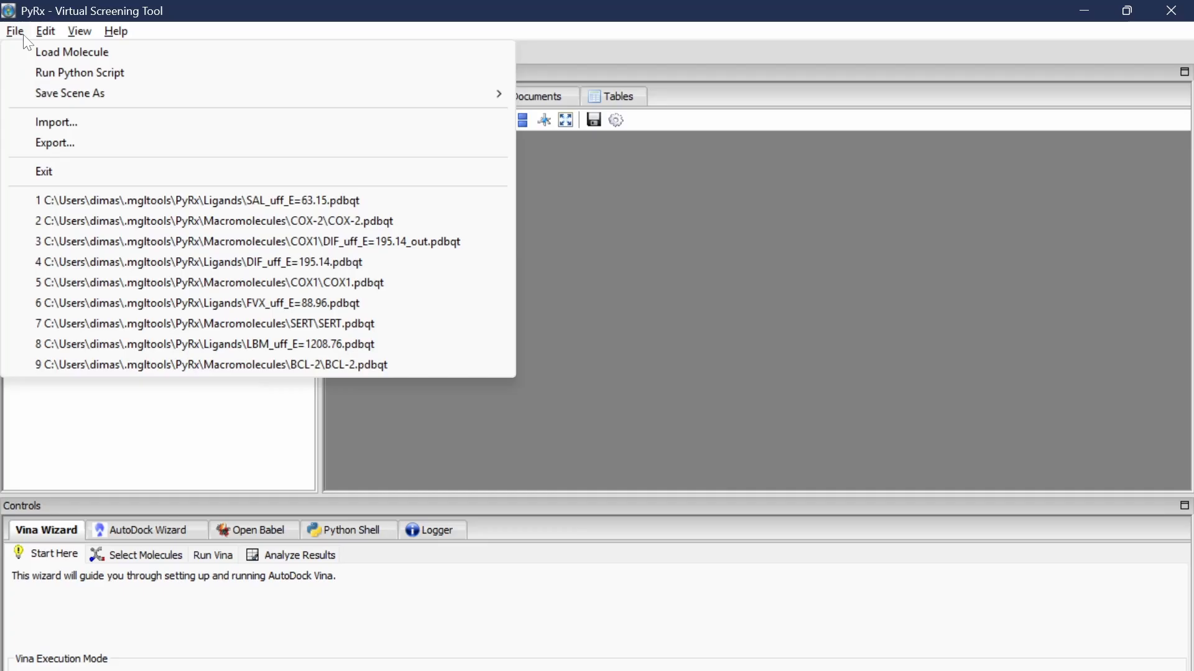
left_click(50, 53)
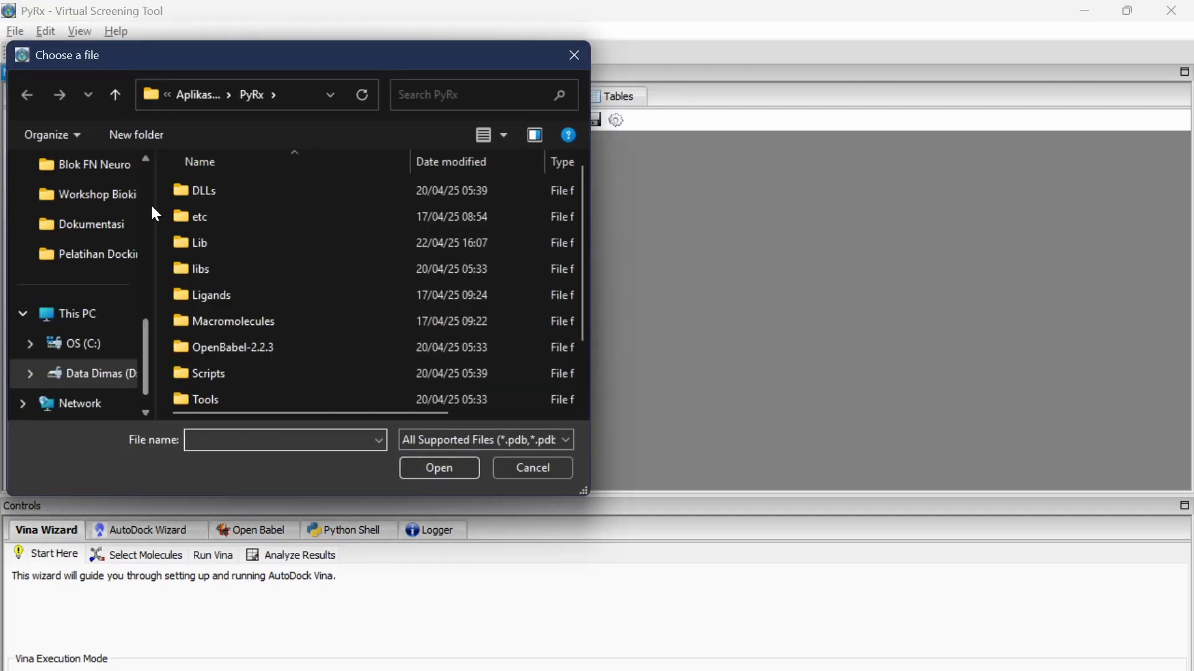
scroll(128, 230, "up", 2)
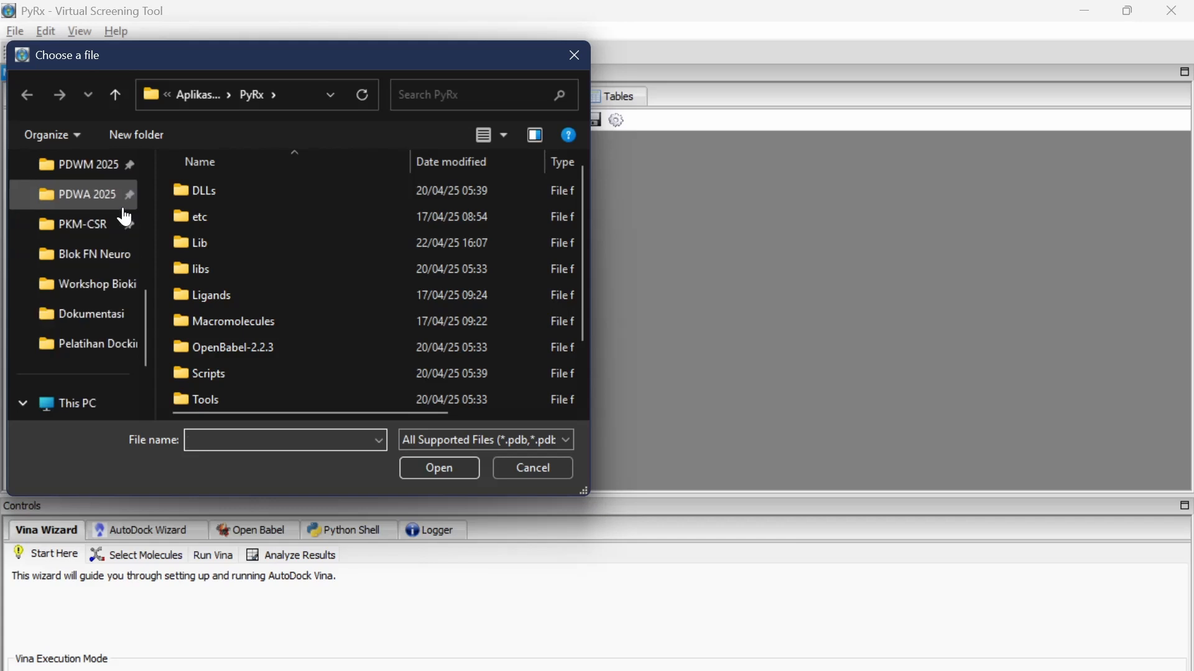
left_click(112, 285)
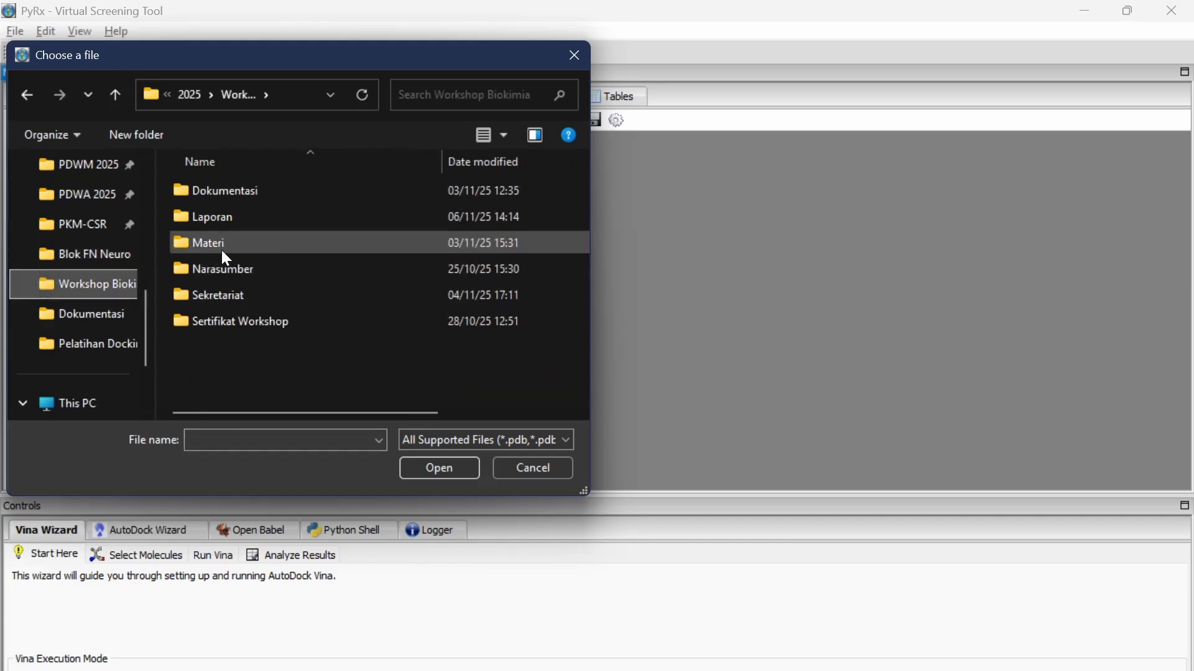
left_click(107, 350)
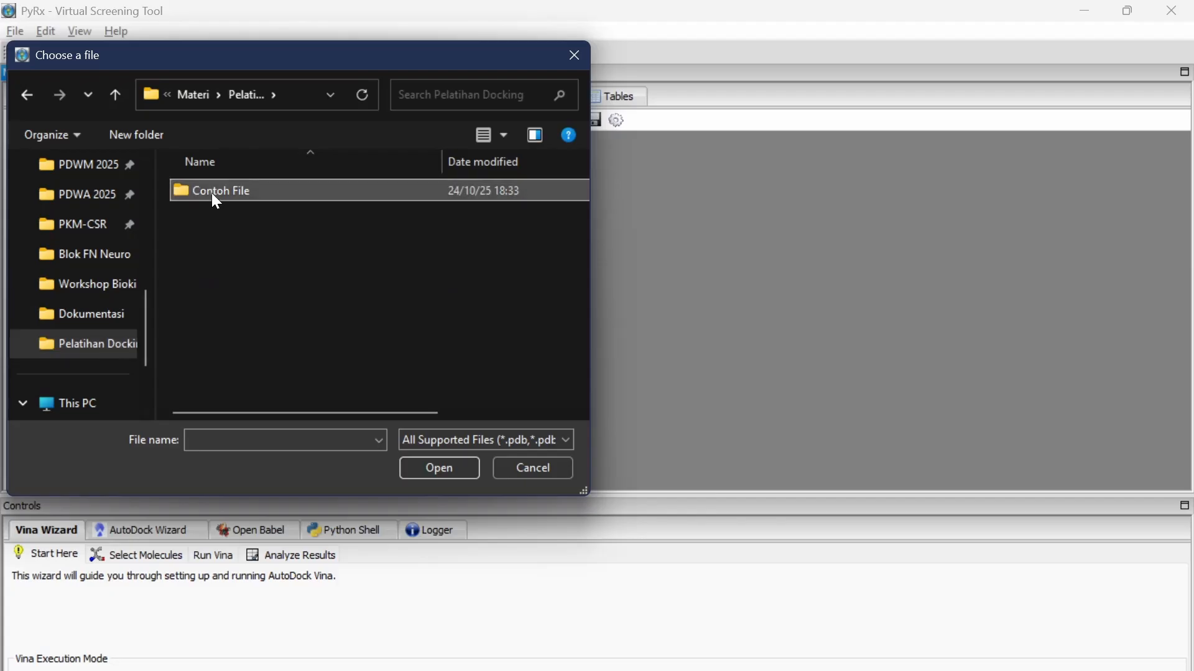
double_click(212, 193)
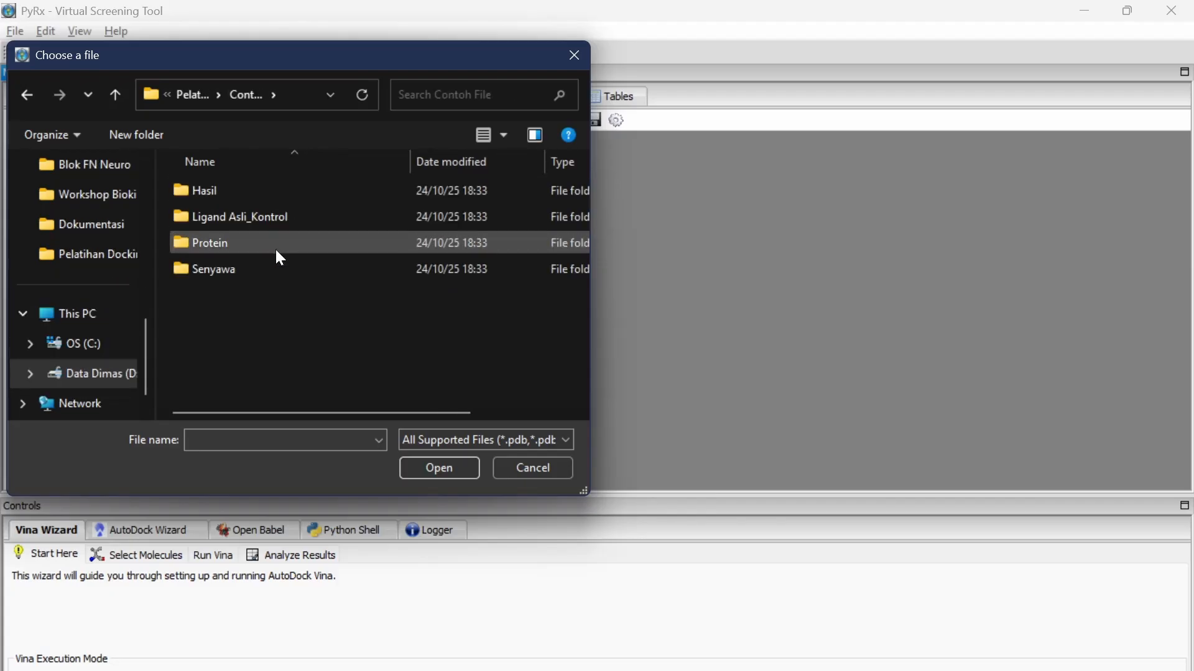
double_click(253, 241)
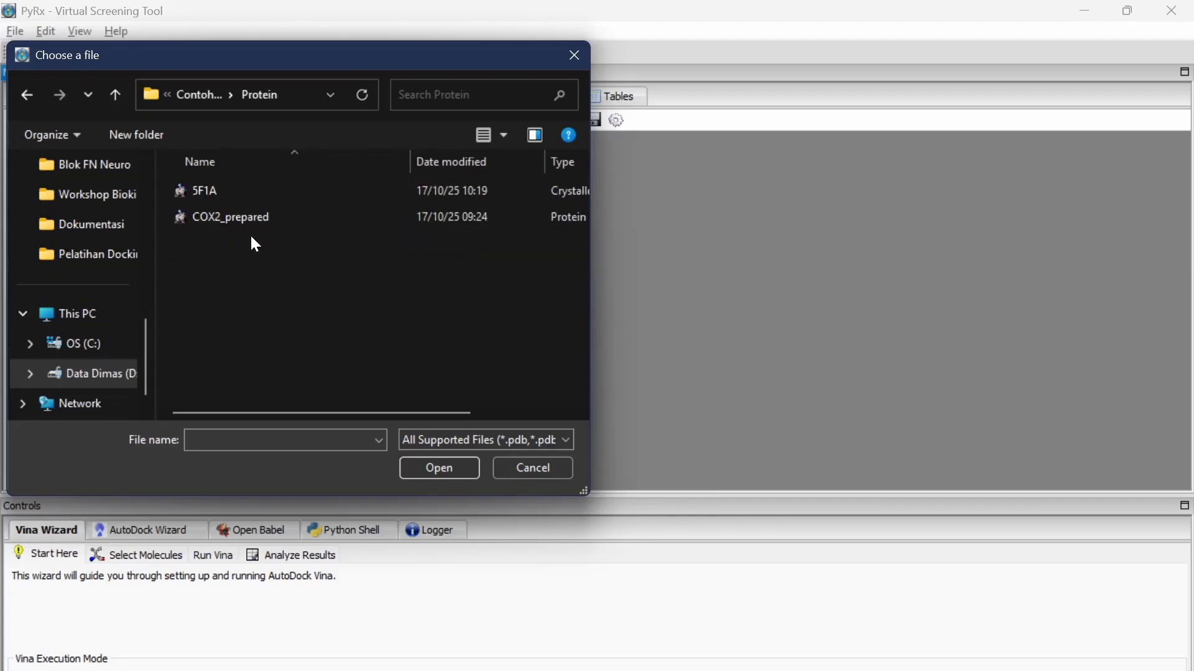
double_click(274, 222)
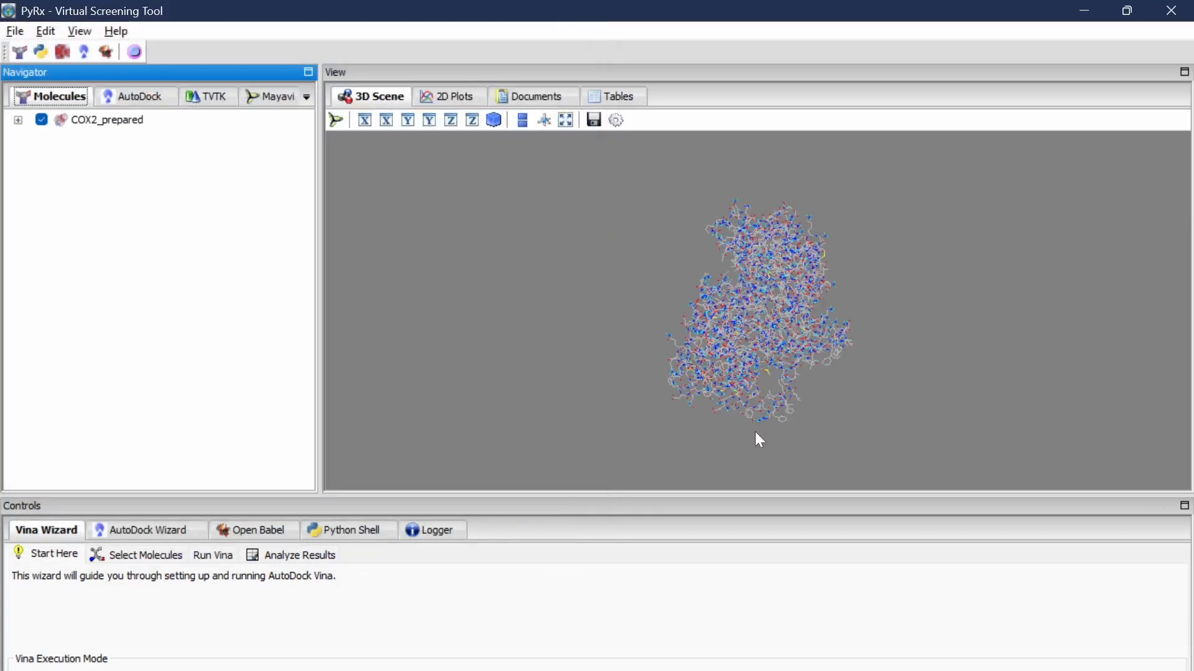
left_click_drag(888, 399, 782, 175)
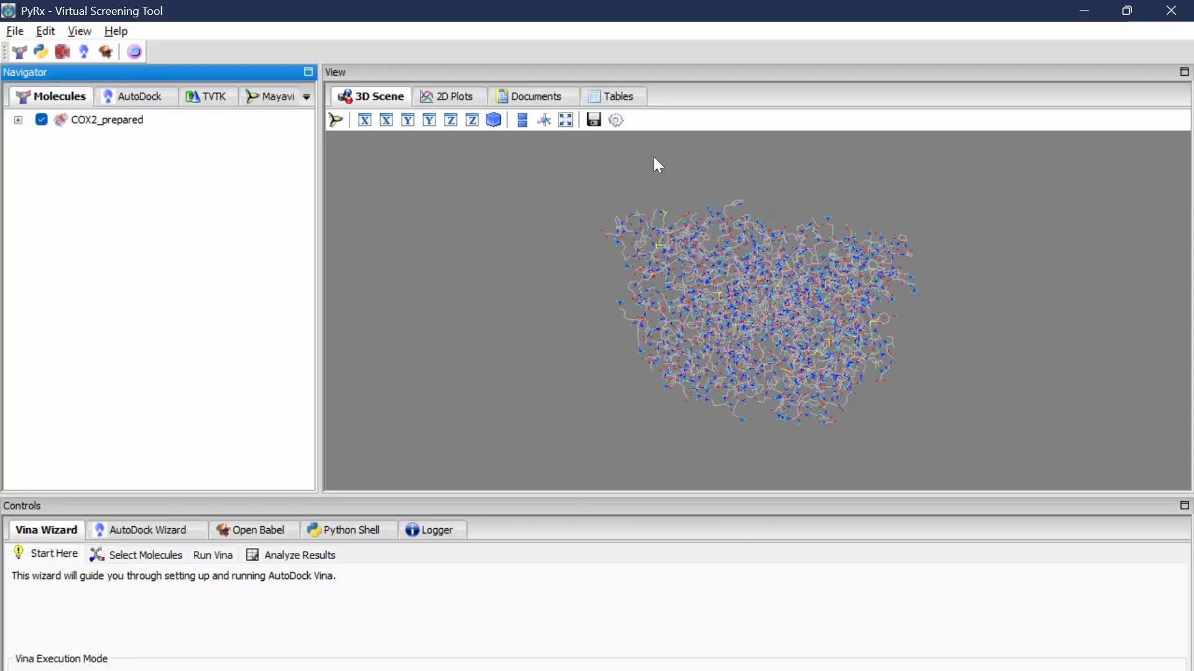
left_click_drag(995, 295, 744, 238)
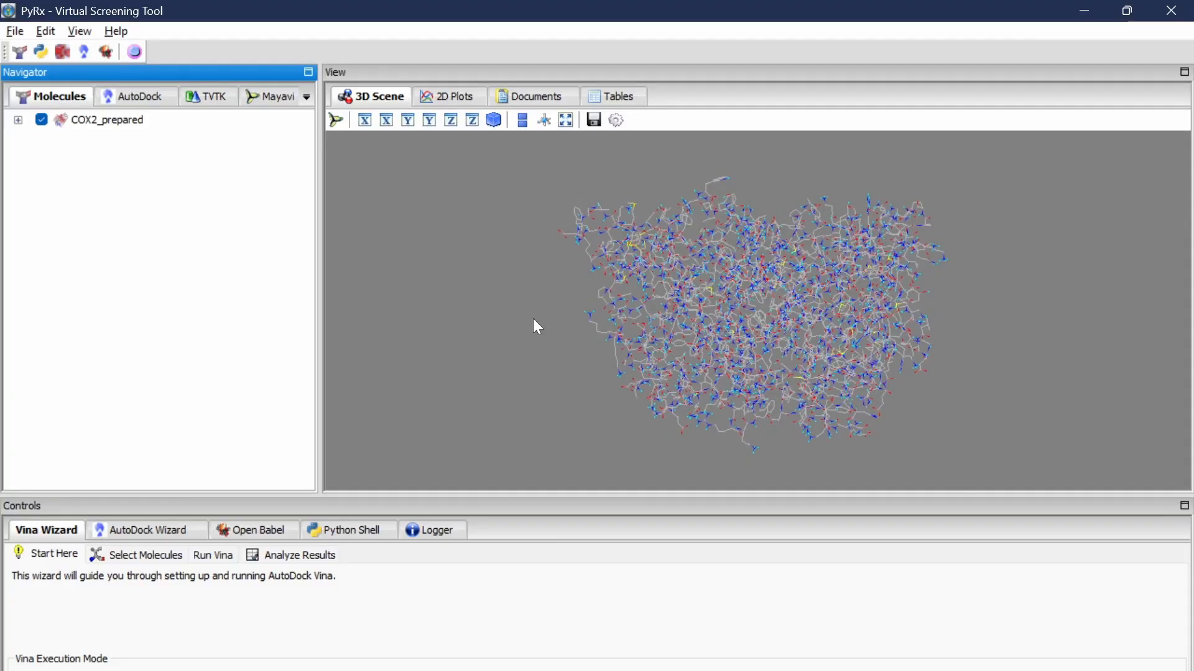
- Make COX2_prepared an AutoDock macromolecule and check for its COX2_prepared.pdbqt file among the macromolecules
left_click(130, 124)
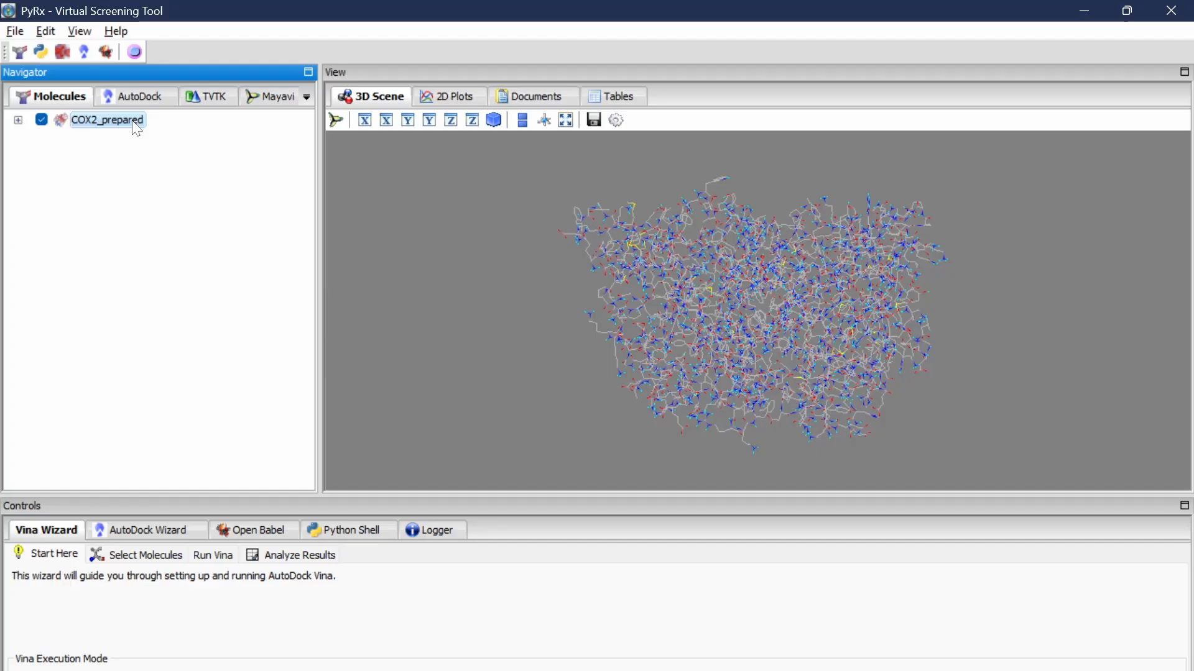
right_click(136, 129)
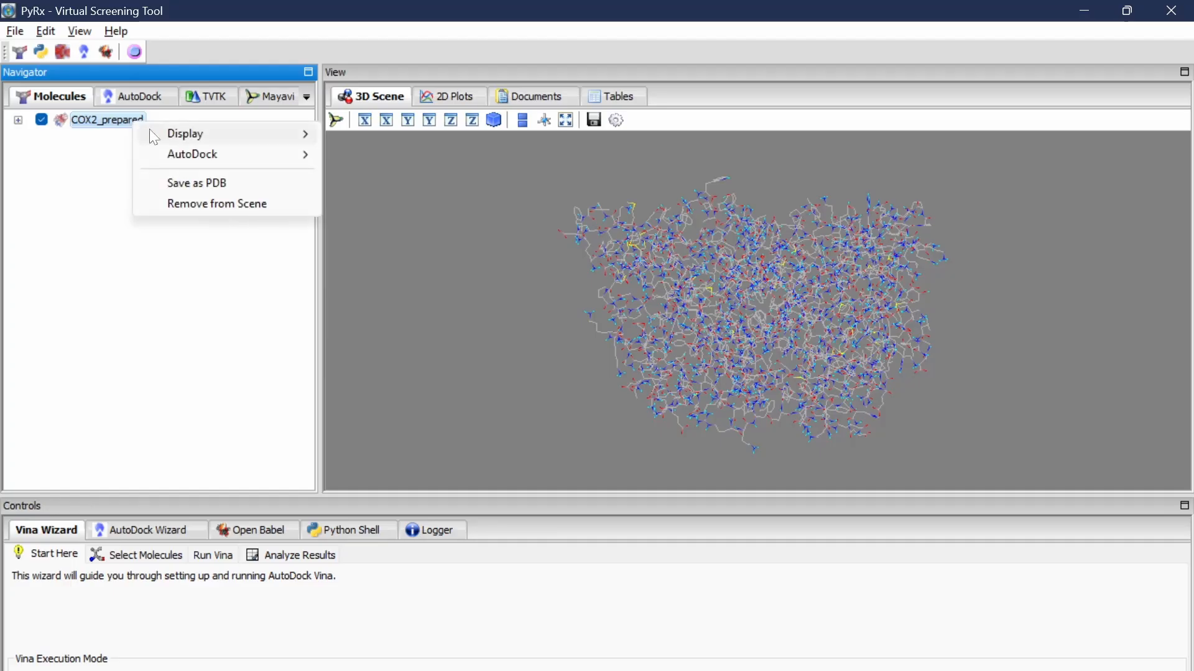
mouse_move(309, 154)
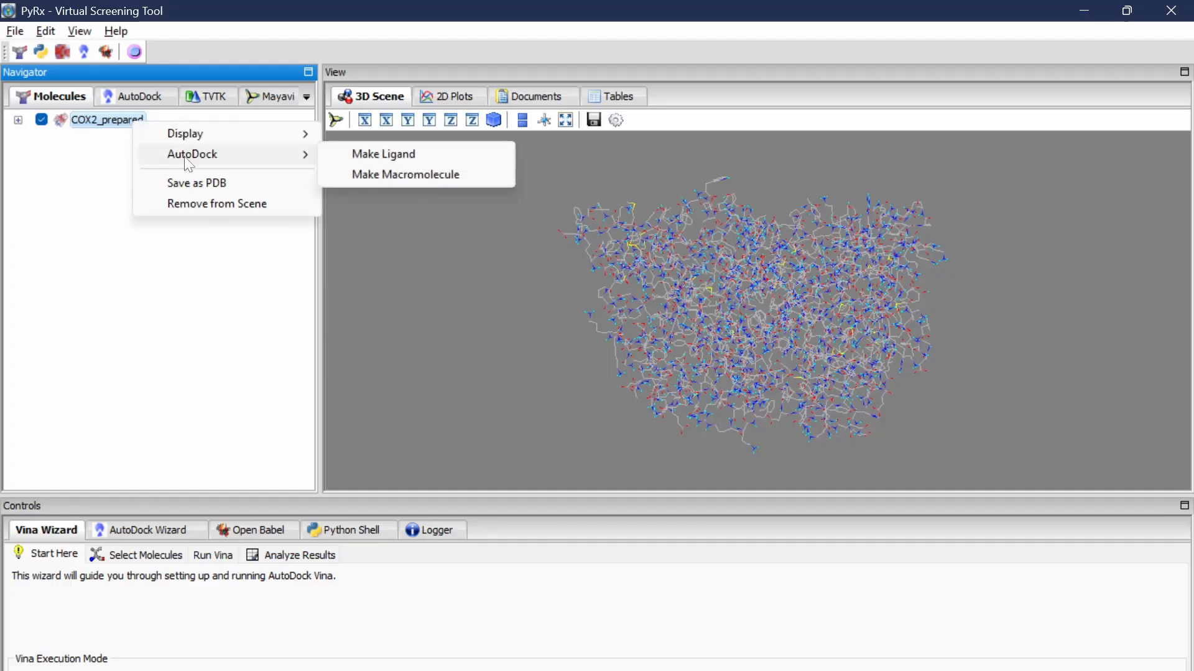
left_click(376, 175)
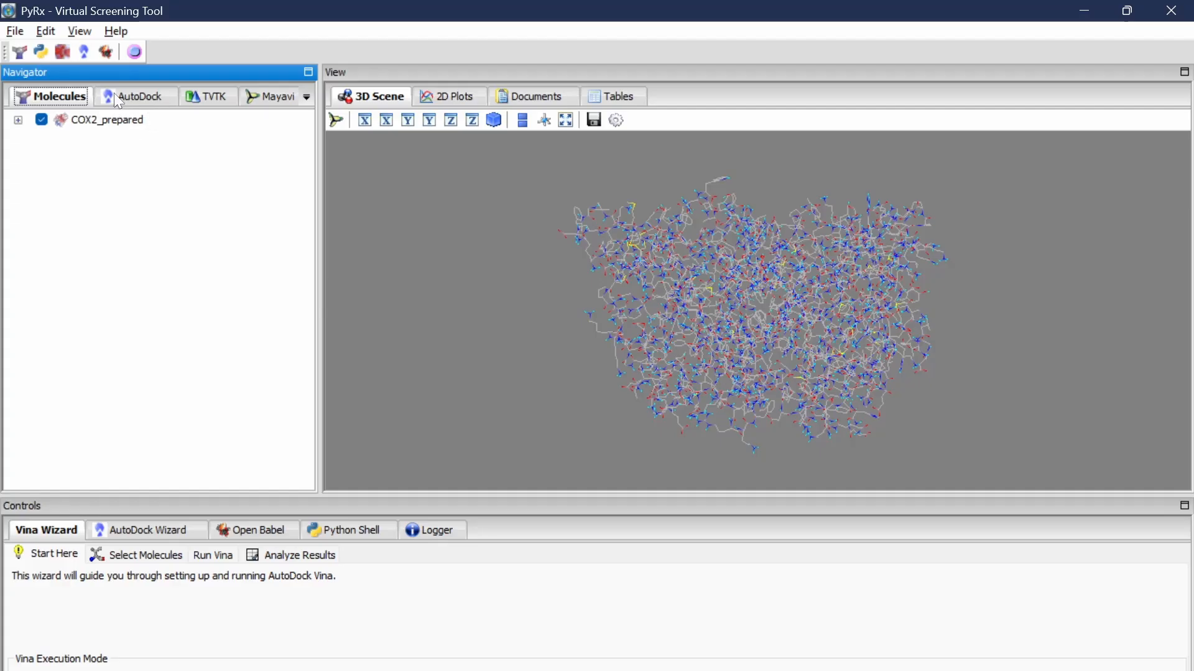
left_click(154, 94)
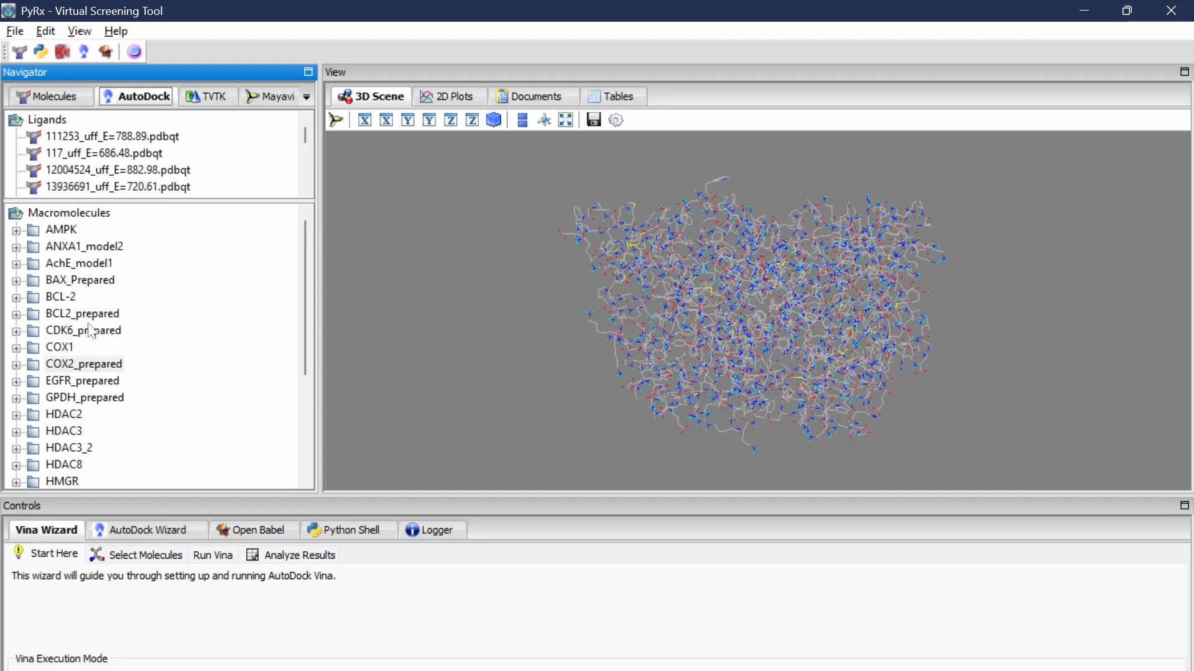
double_click(92, 370)
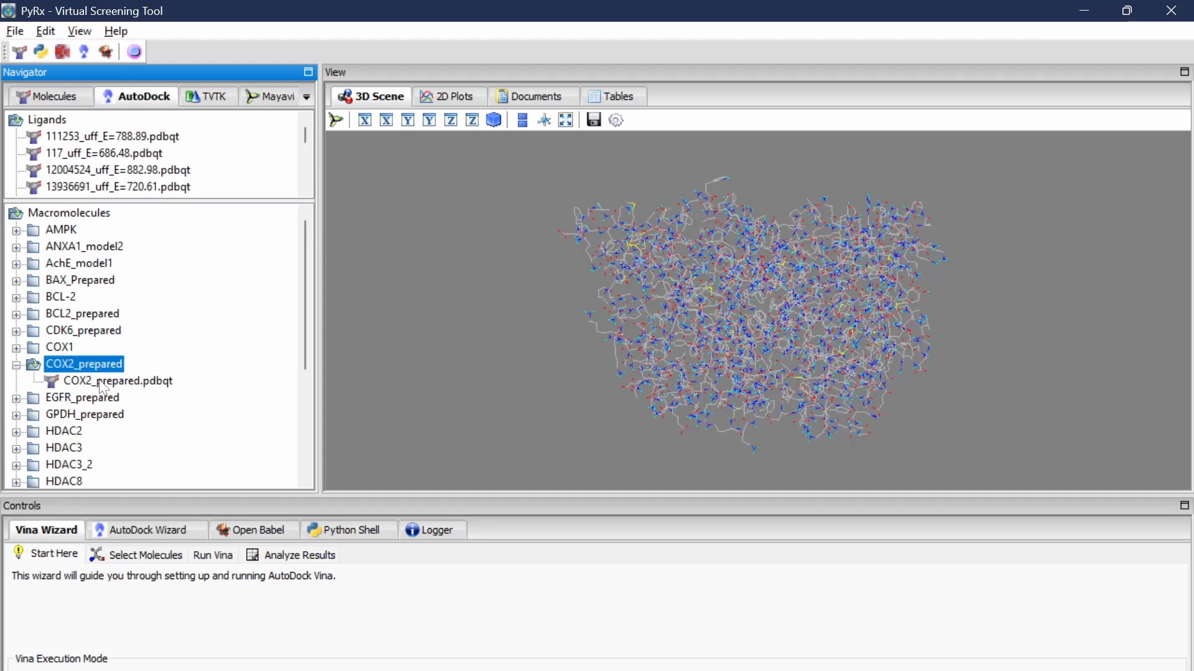
left_click(100, 381)
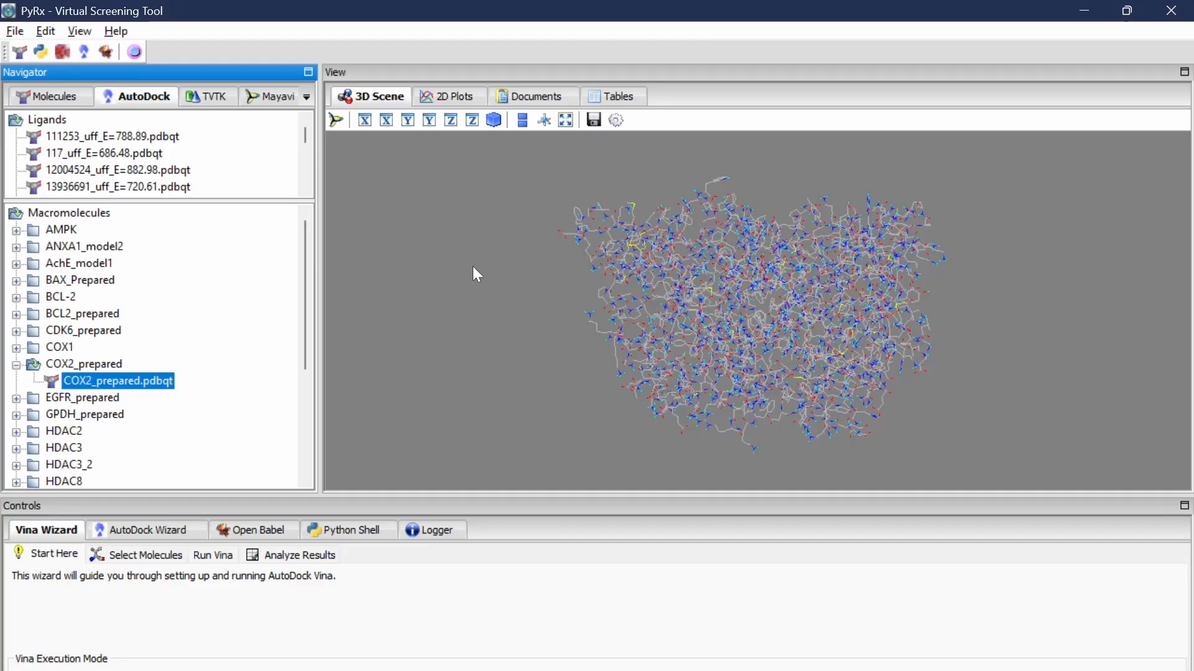
left_click(71, 97)
- Import the native ligand SAL into Open Babel from the Ligand Asli_Kontrol folder inside Pelatihan Docking\Contoh File
left_click(266, 536)
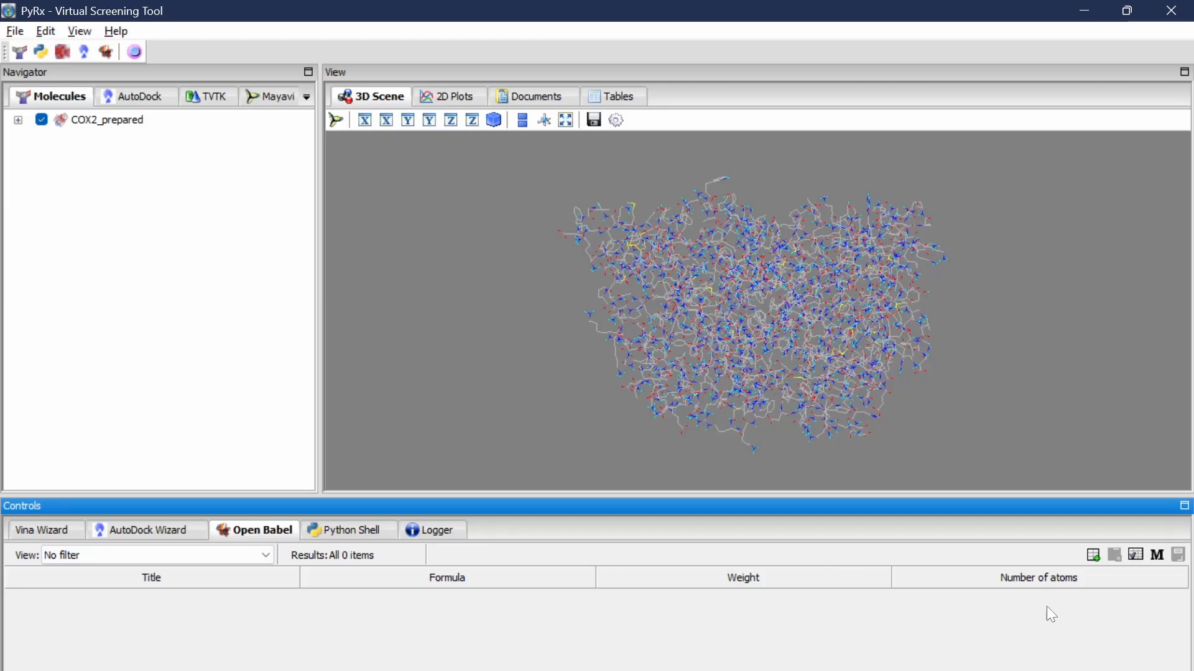
left_click(1094, 555)
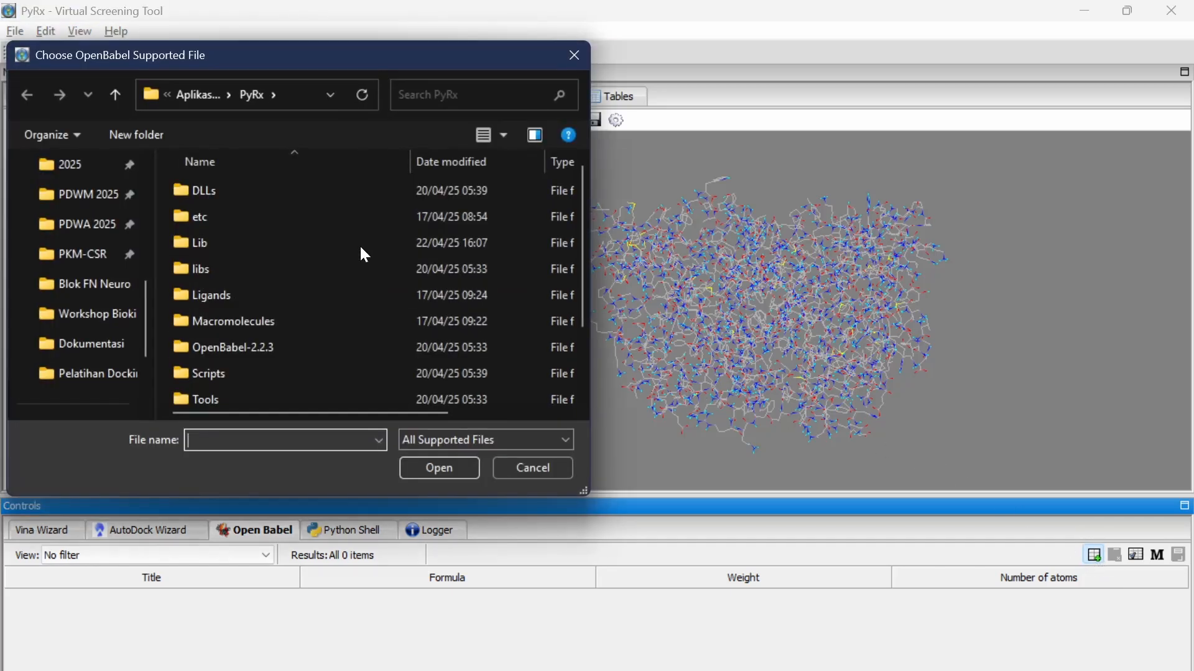
scroll(147, 300, "down", 4)
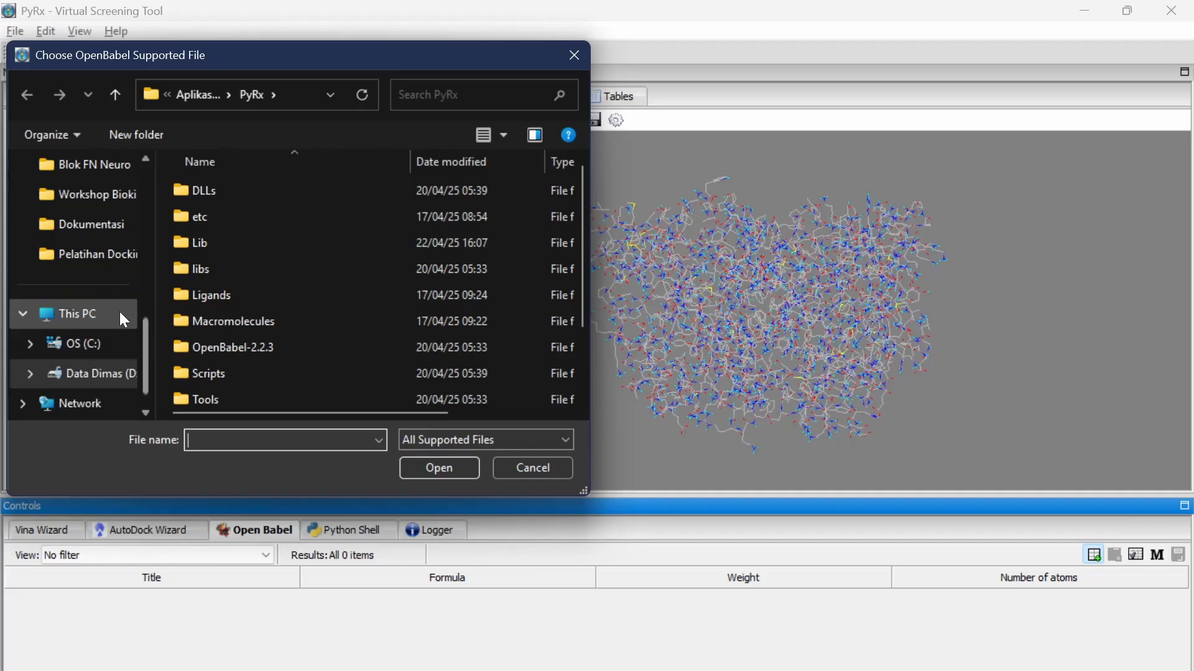
left_click(110, 269)
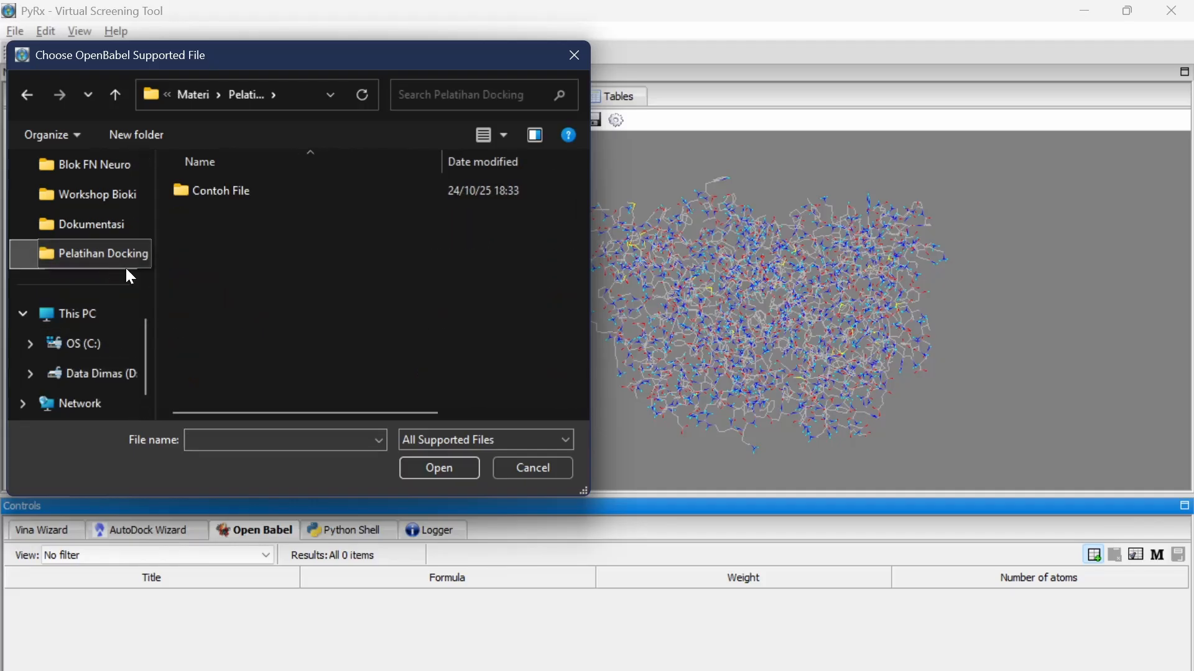
double_click(215, 196)
double_click(262, 221)
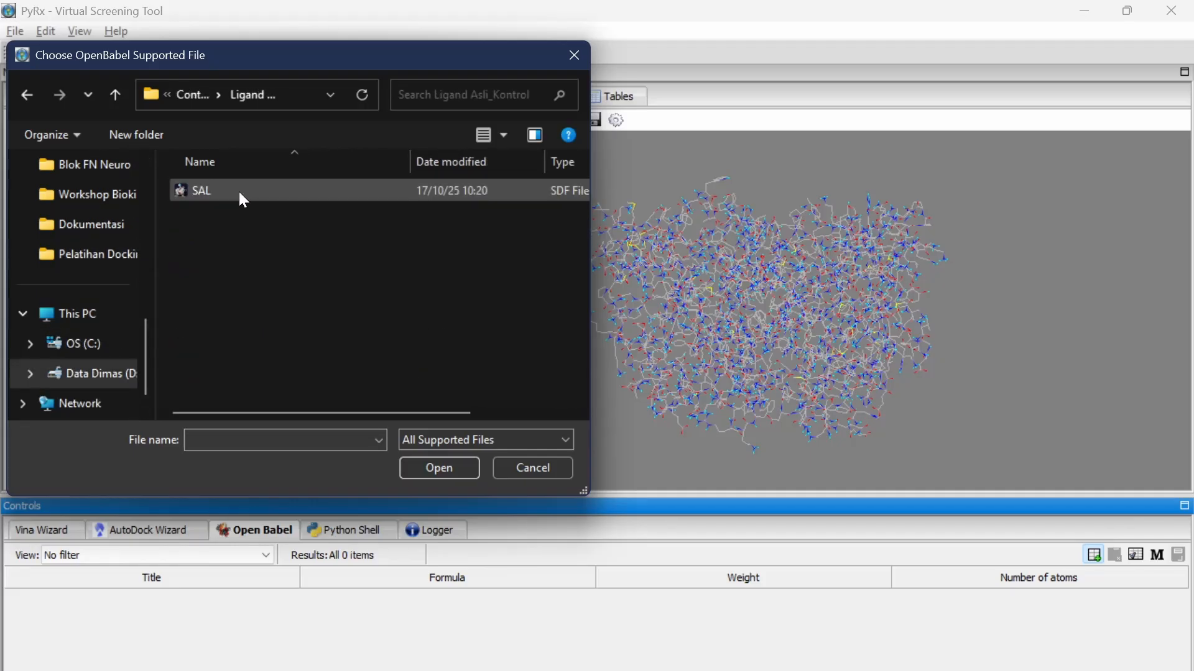
left_click(240, 194)
double_click(241, 194)
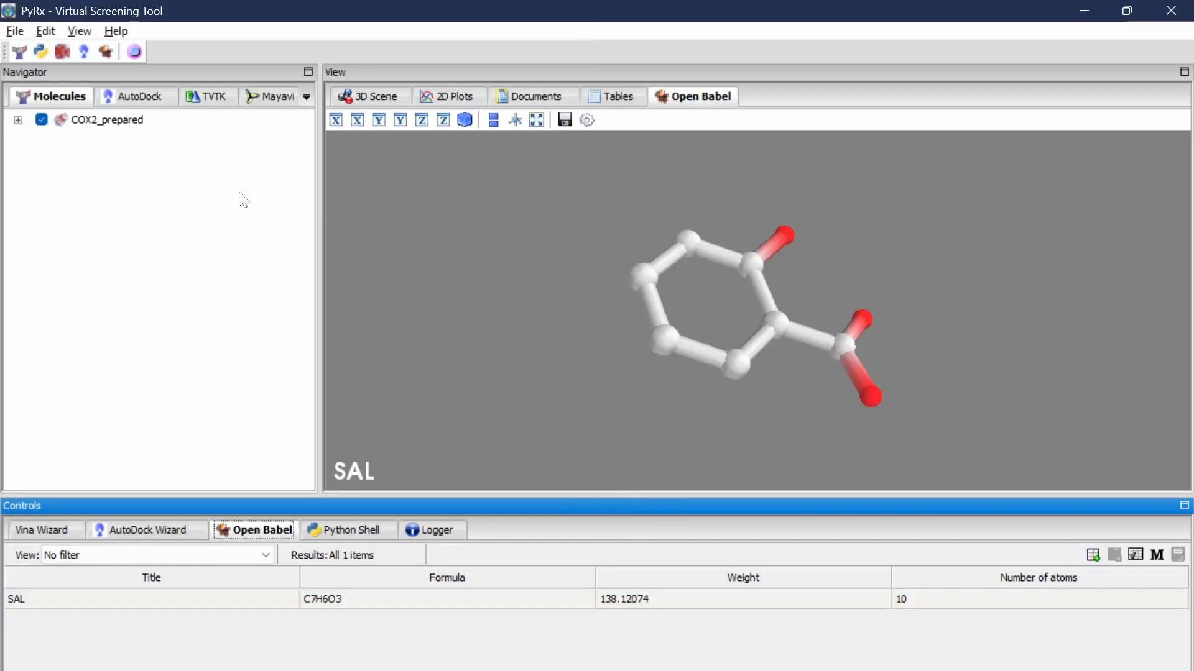
- Add the Gingerol and Resveratrol SDF files from the Senyawa folder to the Open Babel ligand table
left_click(1093, 554)
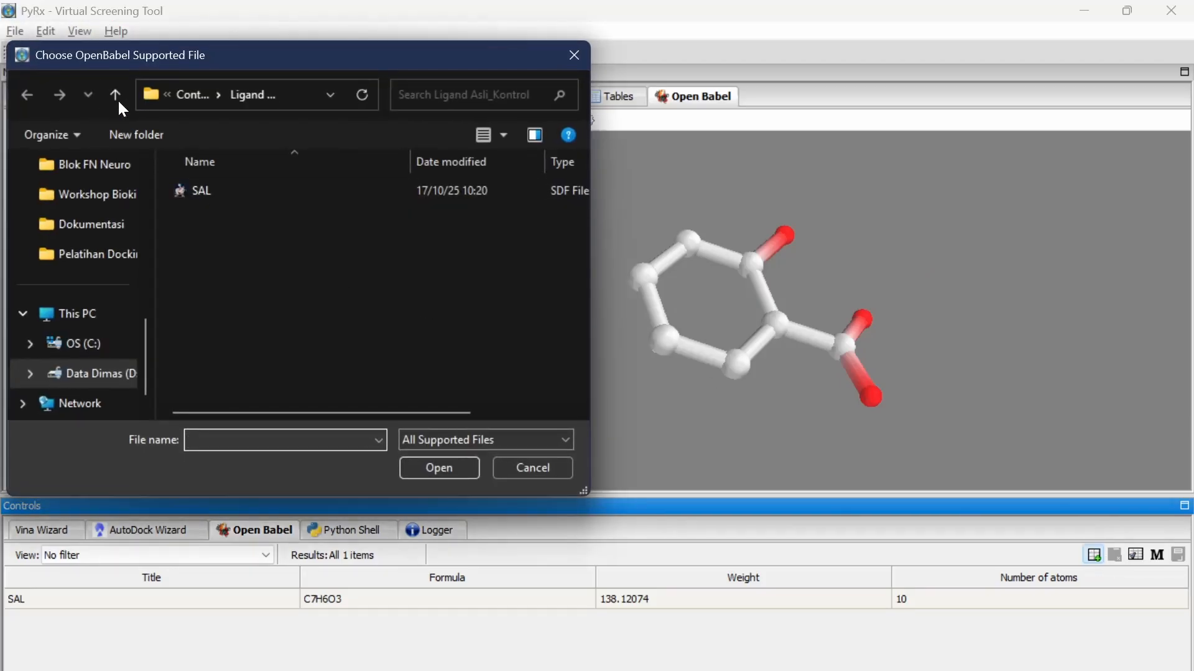
left_click(115, 95)
double_click(260, 272)
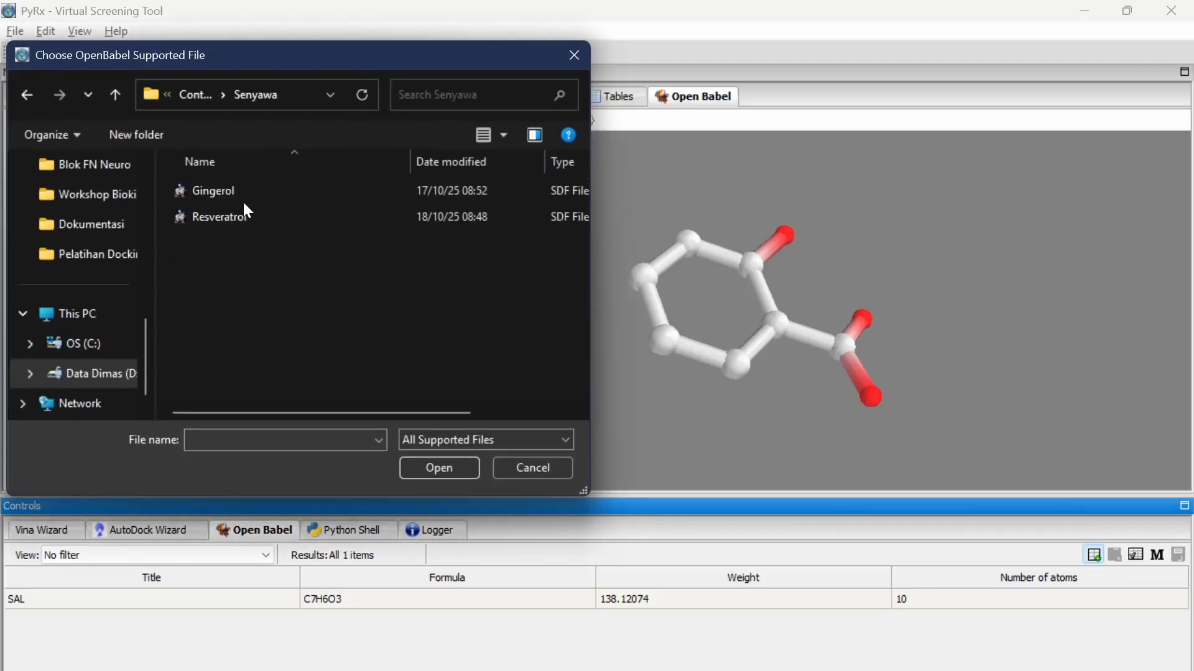
double_click(244, 199)
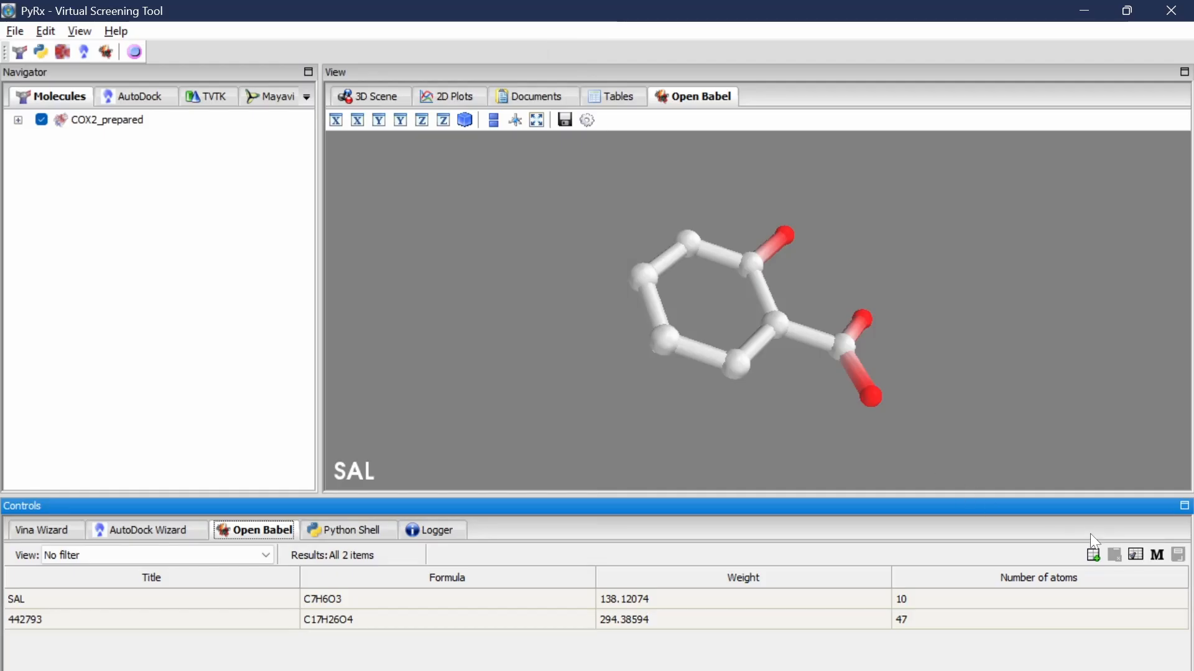
left_click(1093, 555)
double_click(270, 219)
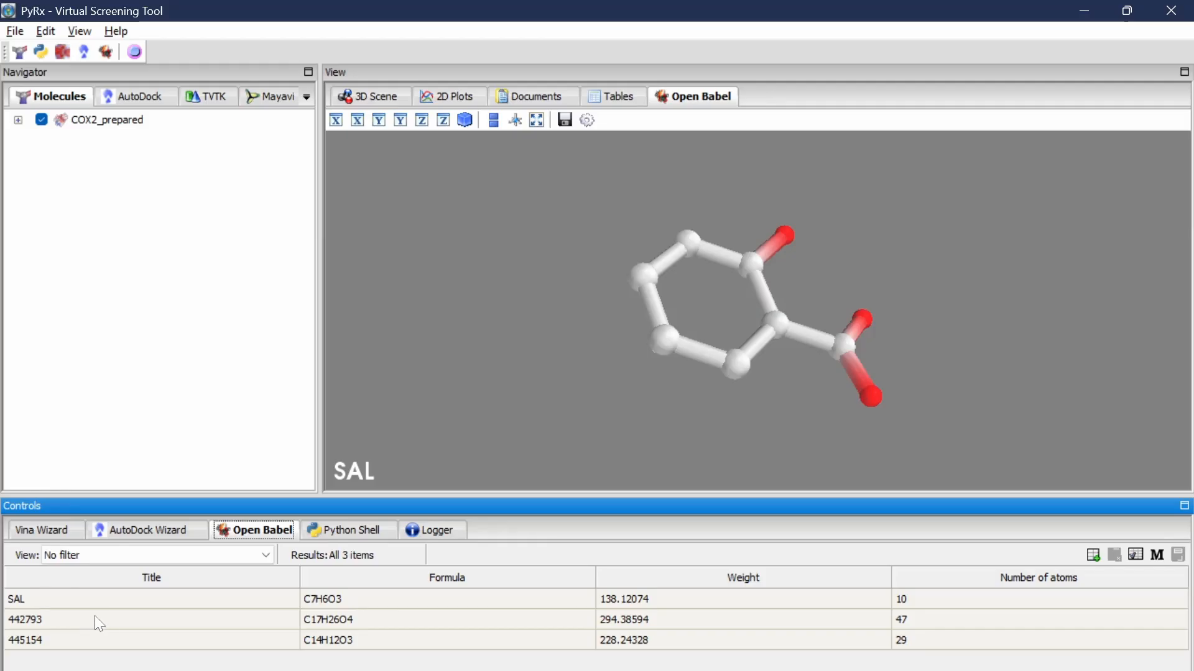
- Switch to Word and examine the table that matches each ligand code to its compound name
key("alt+Tab")
left_click(908, 262)
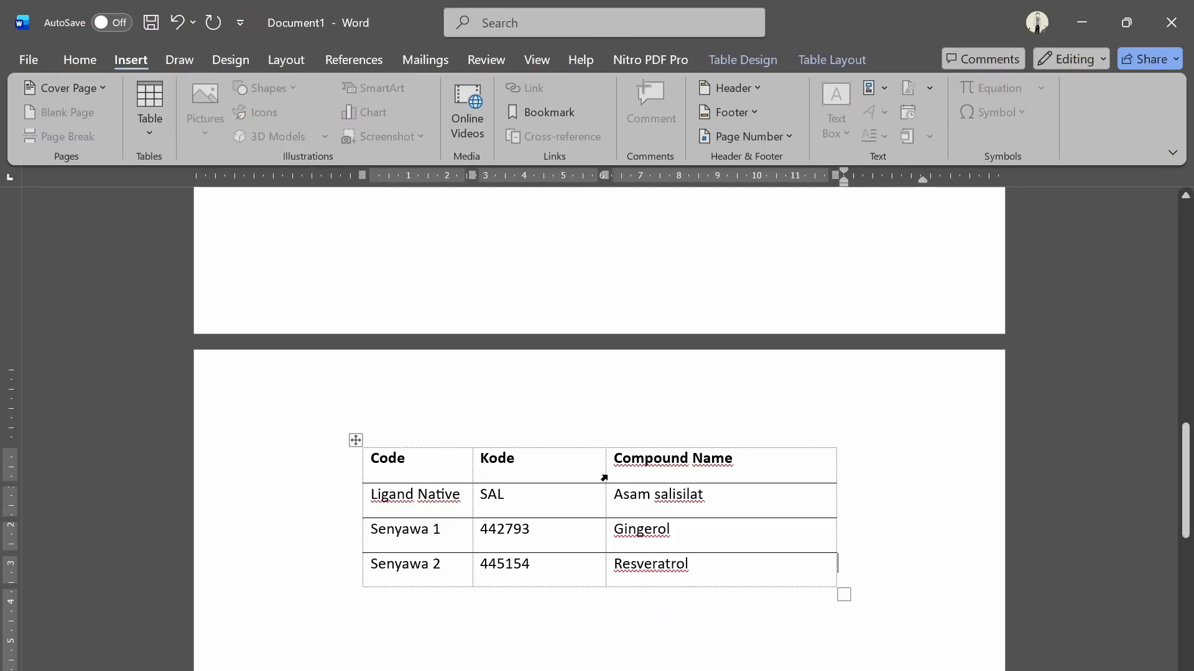
scroll(604, 478, "down", 1)
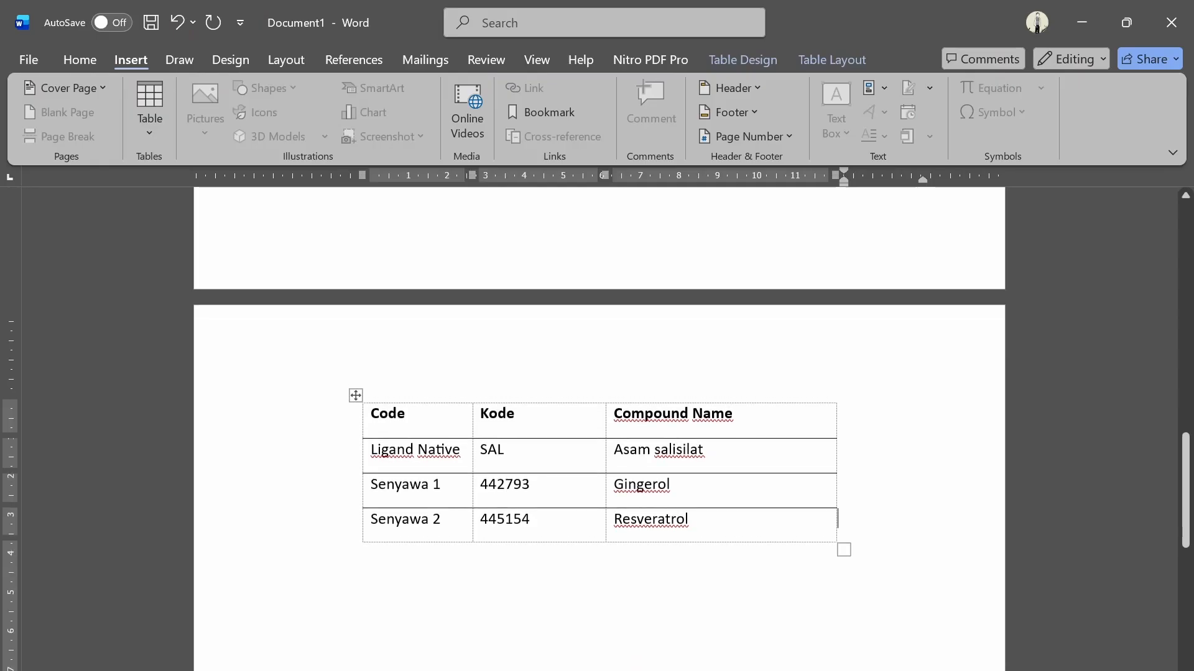
left_click_drag(371, 446, 565, 465)
left_click(474, 462)
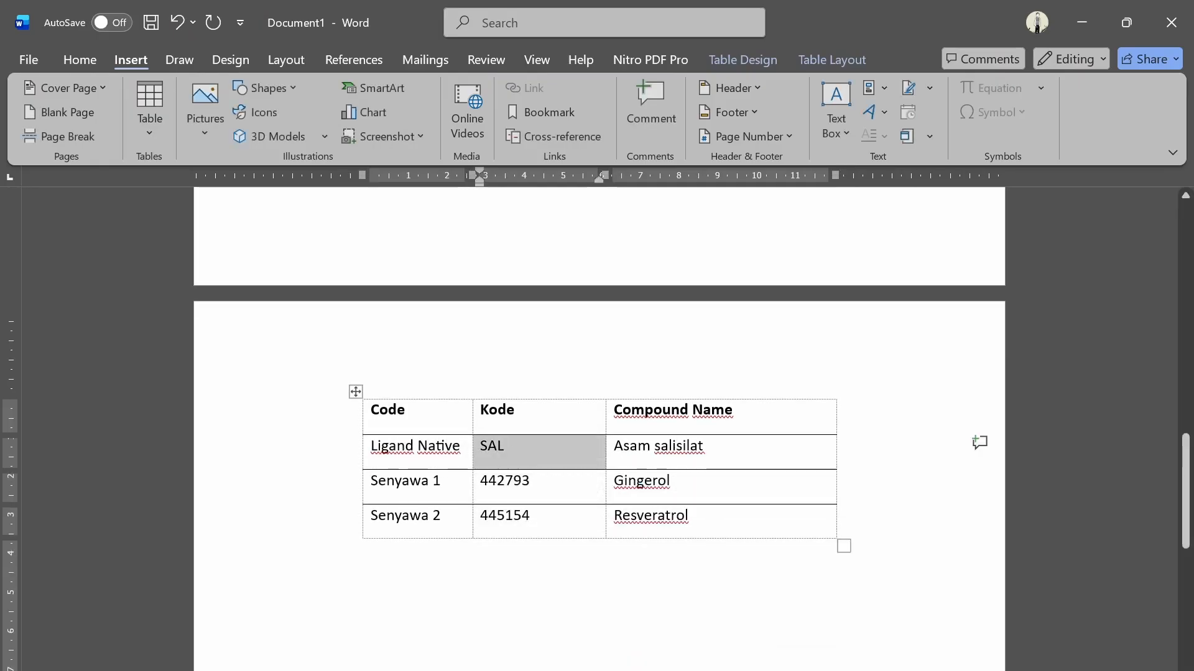
left_click_drag(671, 485, 613, 486)
left_click_drag(530, 483, 488, 485)
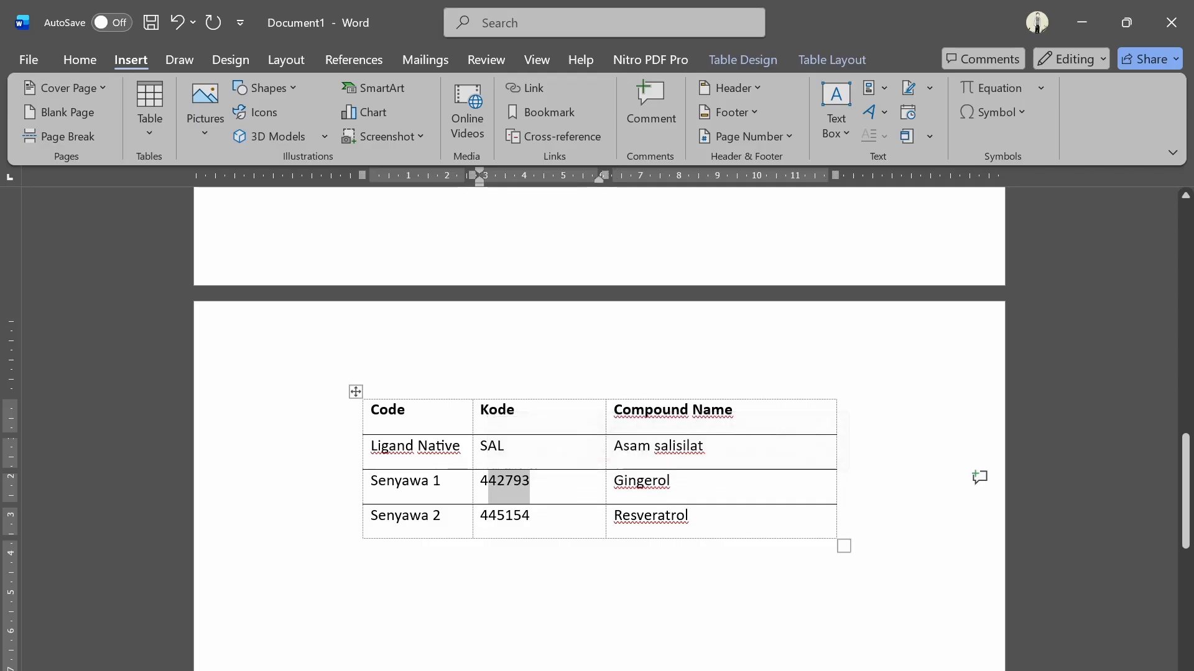
left_click_drag(688, 516, 621, 516)
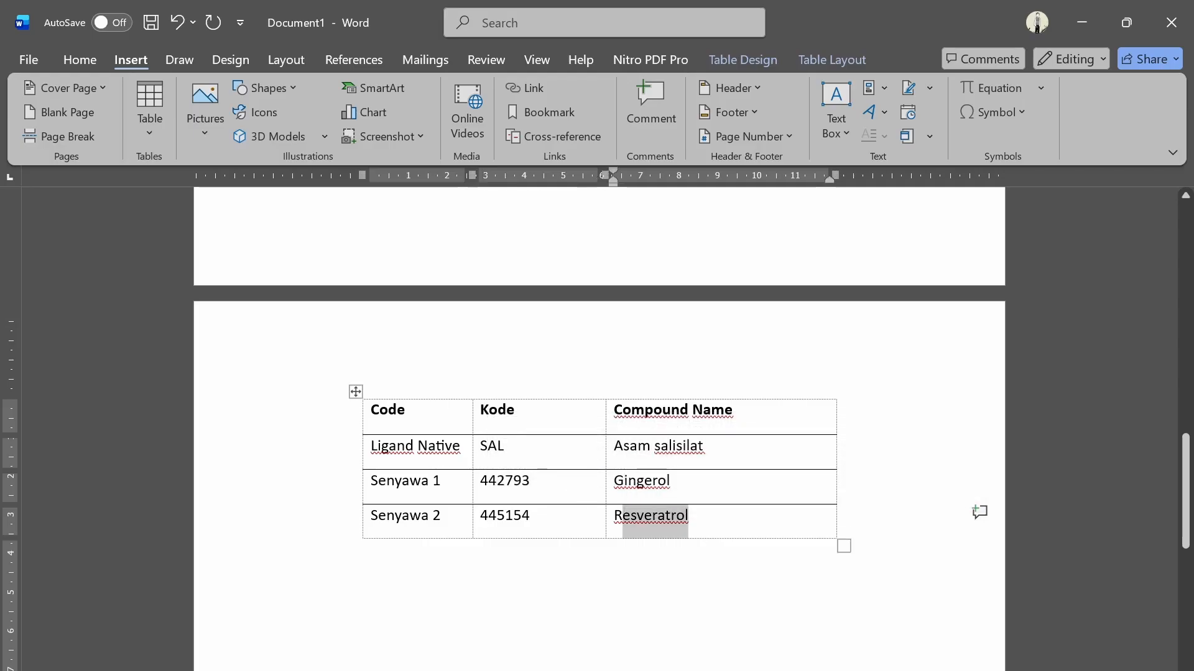
left_click_drag(530, 516, 480, 517)
left_click(457, 575)
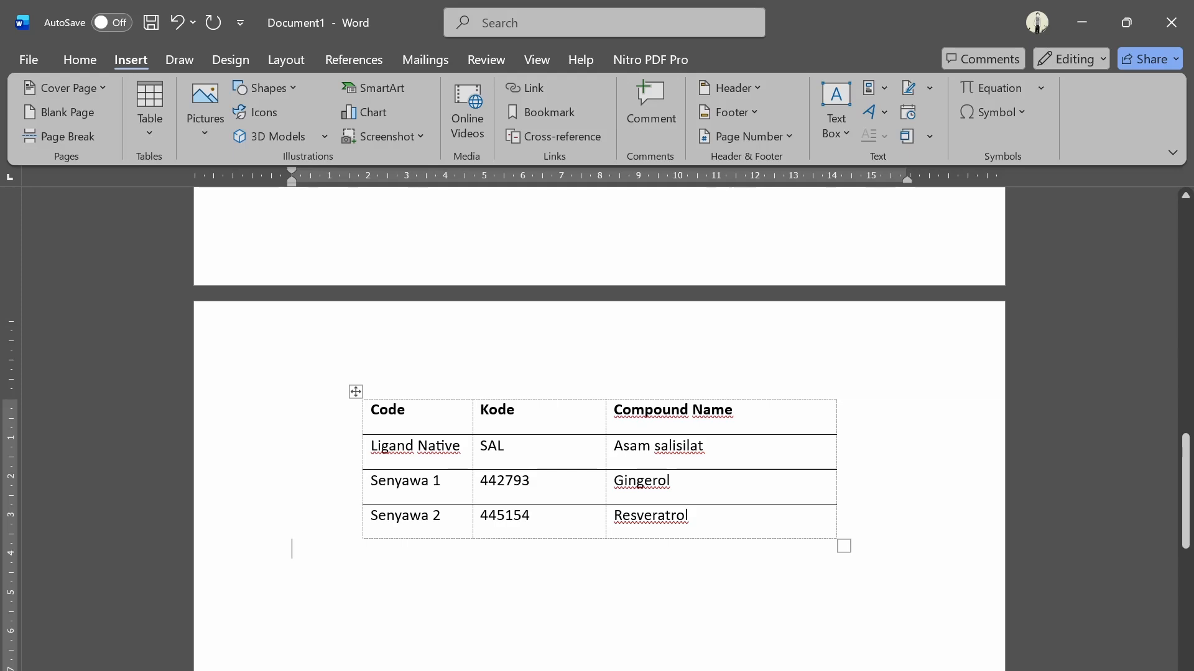
- Switch back to PyRx, energy-minimize all the imported ligands, and view the minimized 442793 and 445154 structures
key("alt+Tab")
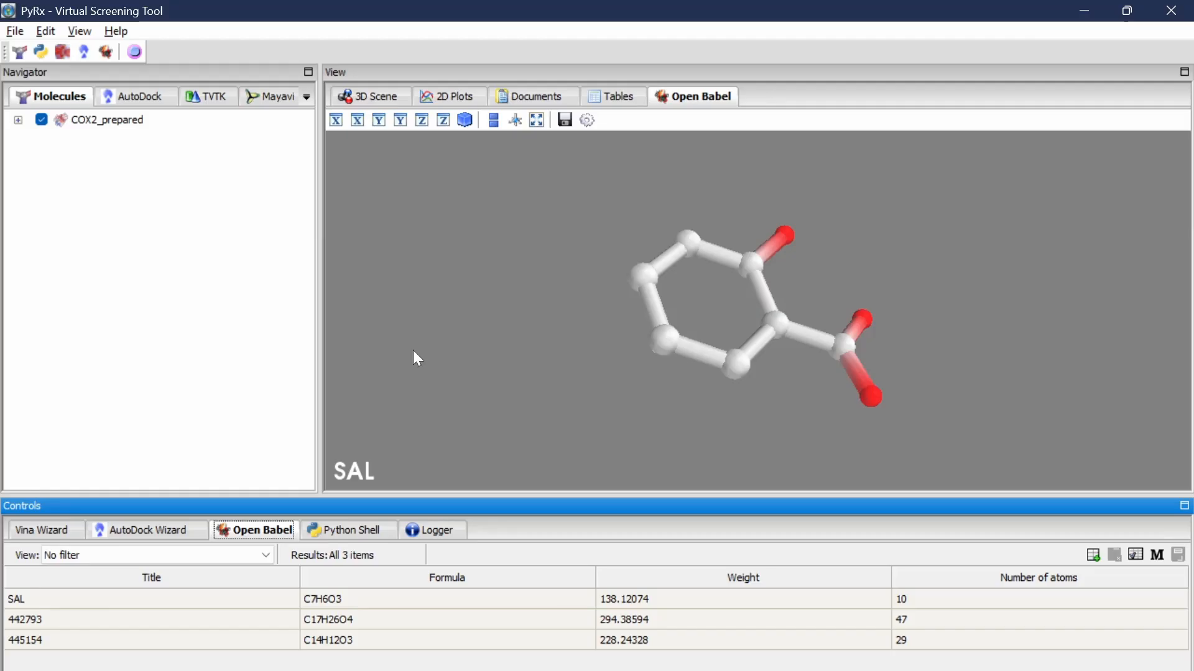
left_click(95, 599)
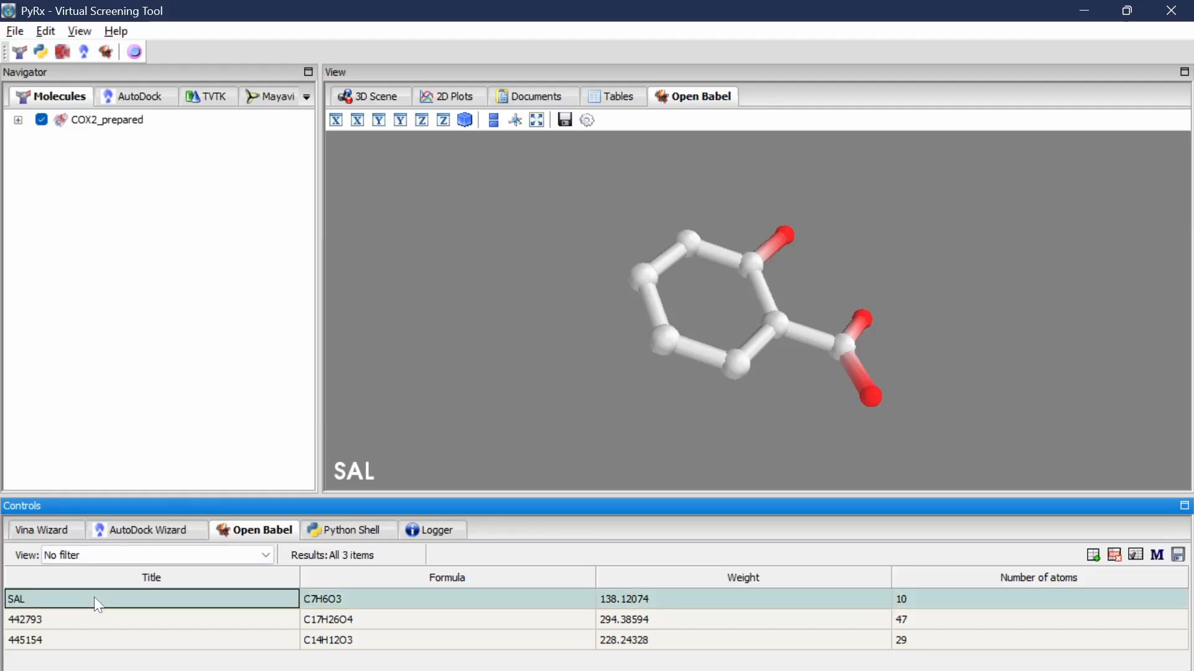
right_click(98, 604)
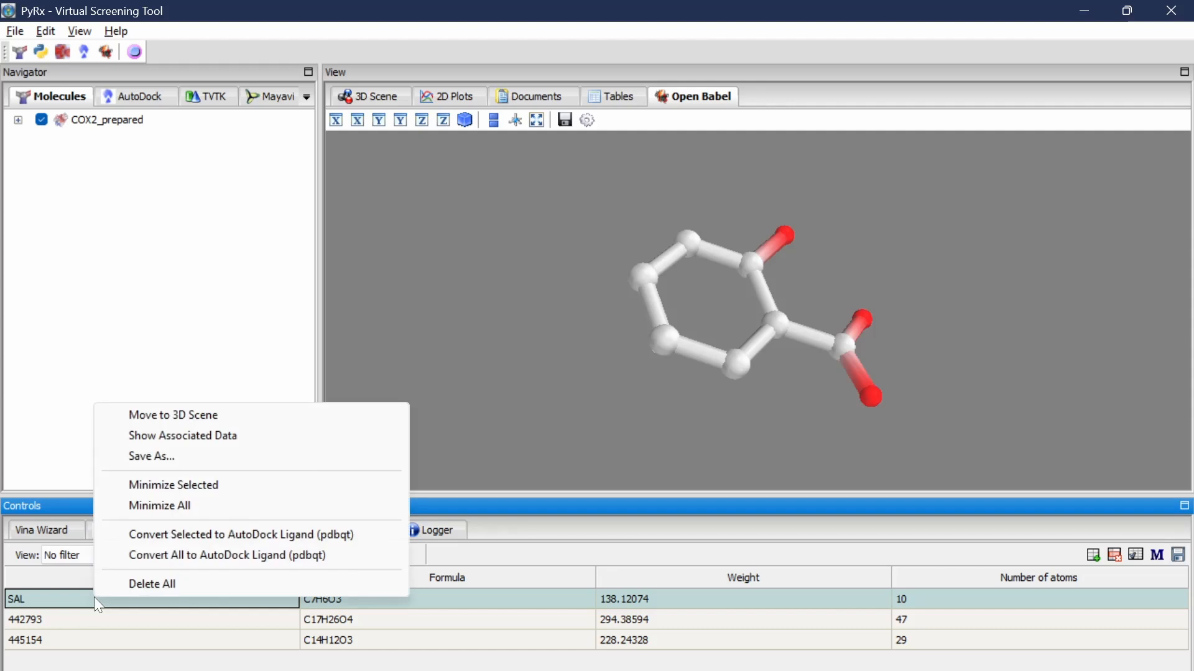
left_click(190, 505)
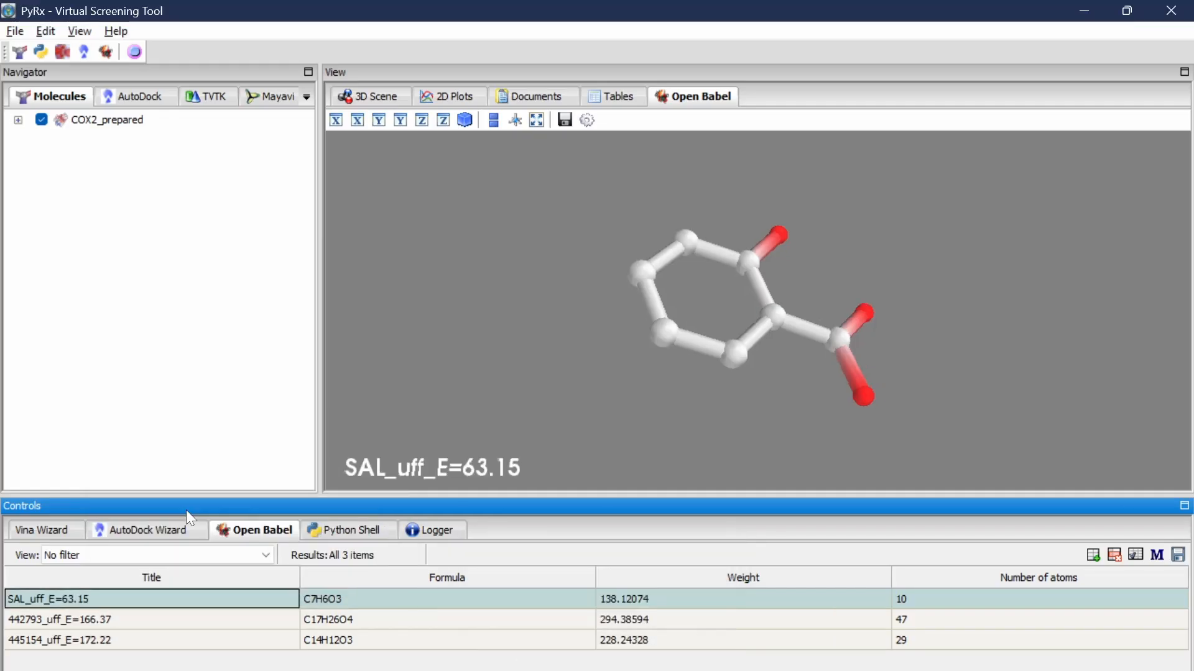
left_click(113, 620)
left_click(121, 643)
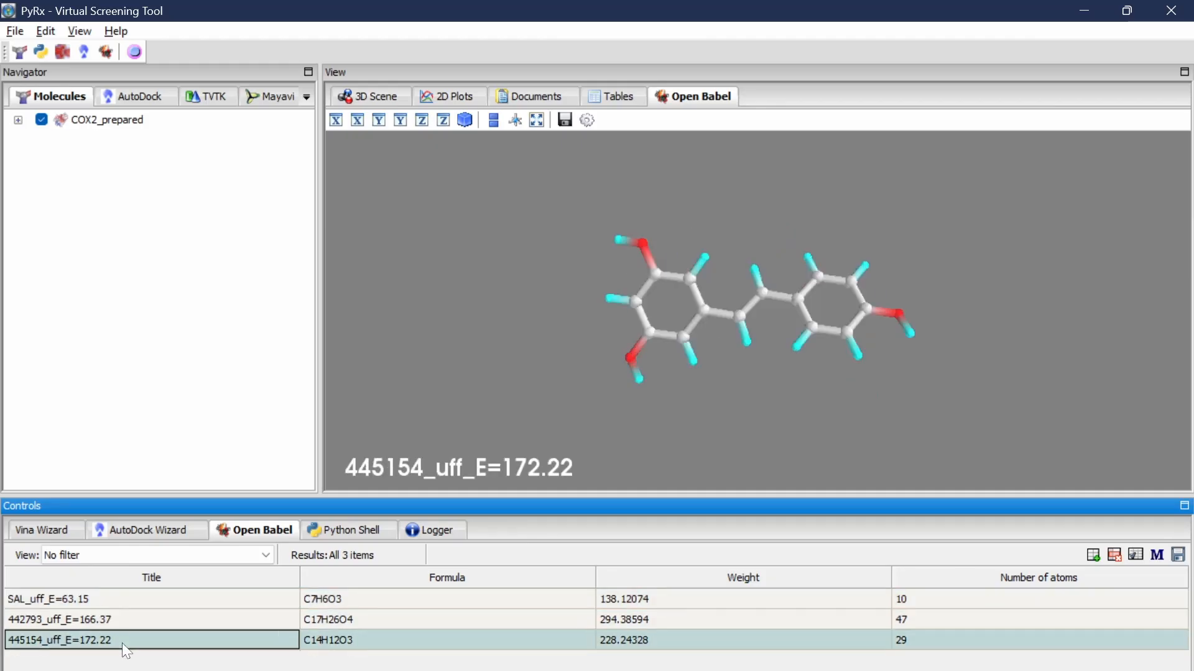
- Convert all the minimized ligands to AutoDock ligand (pdbqt) format
left_click(114, 599)
right_click(113, 599)
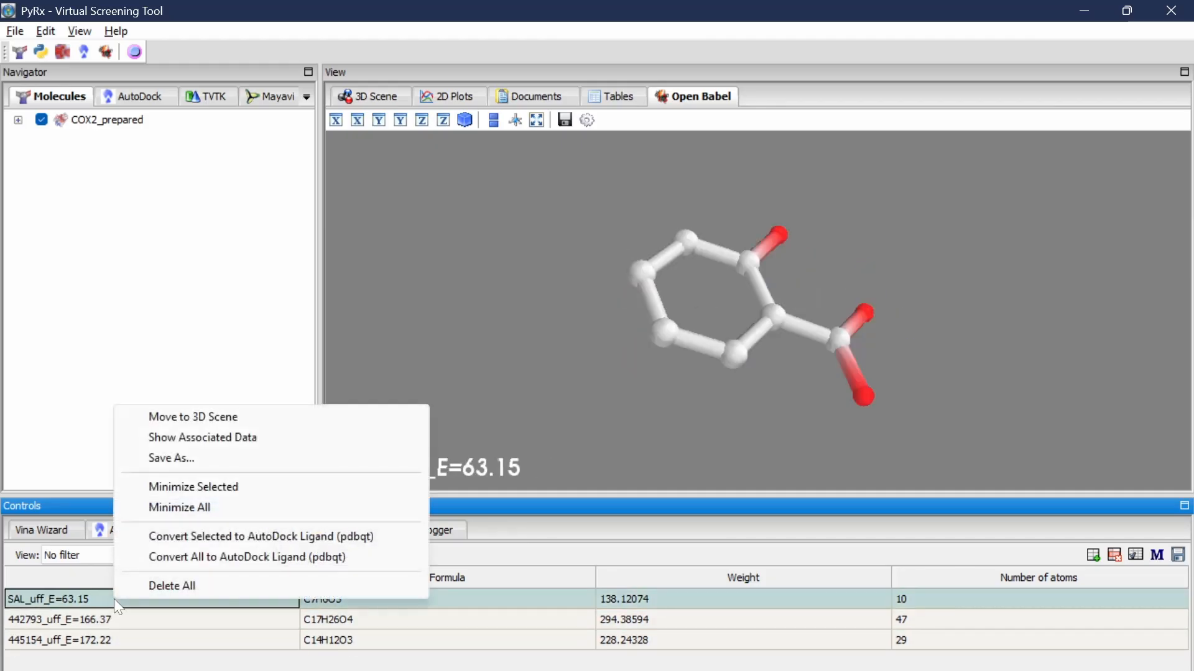
left_click(252, 557)
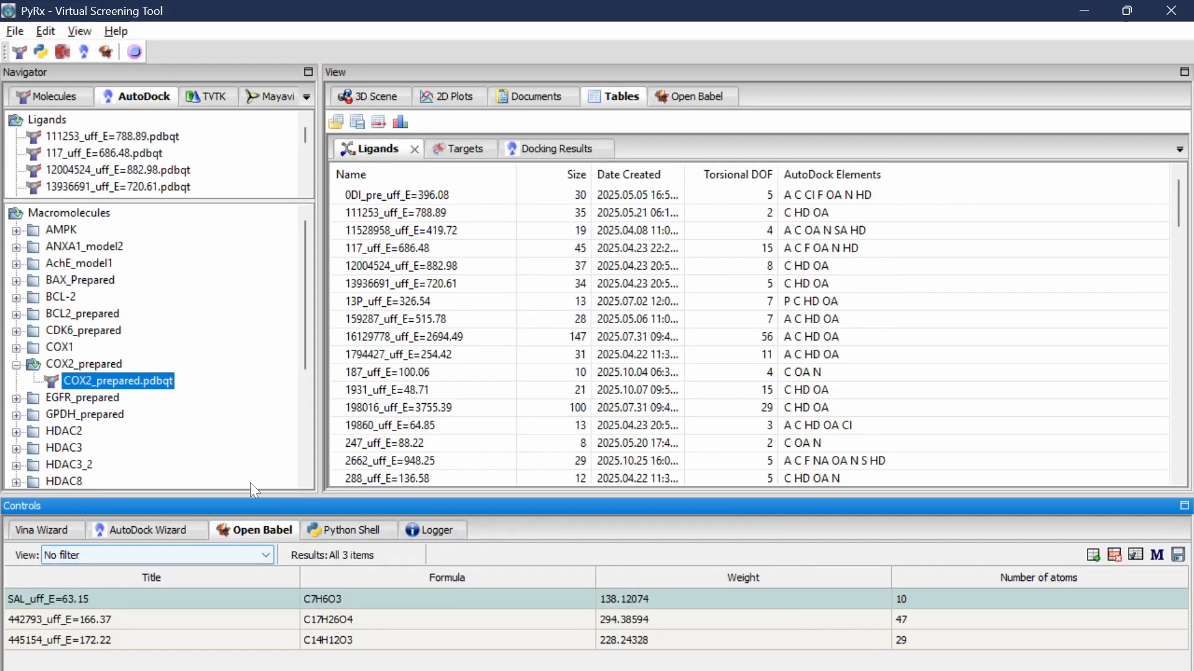
- Enlarge the AutoDock ligands list and look through it for the converted 442793 and 445154 pdbqt files
left_click_drag(161, 200, 163, 351)
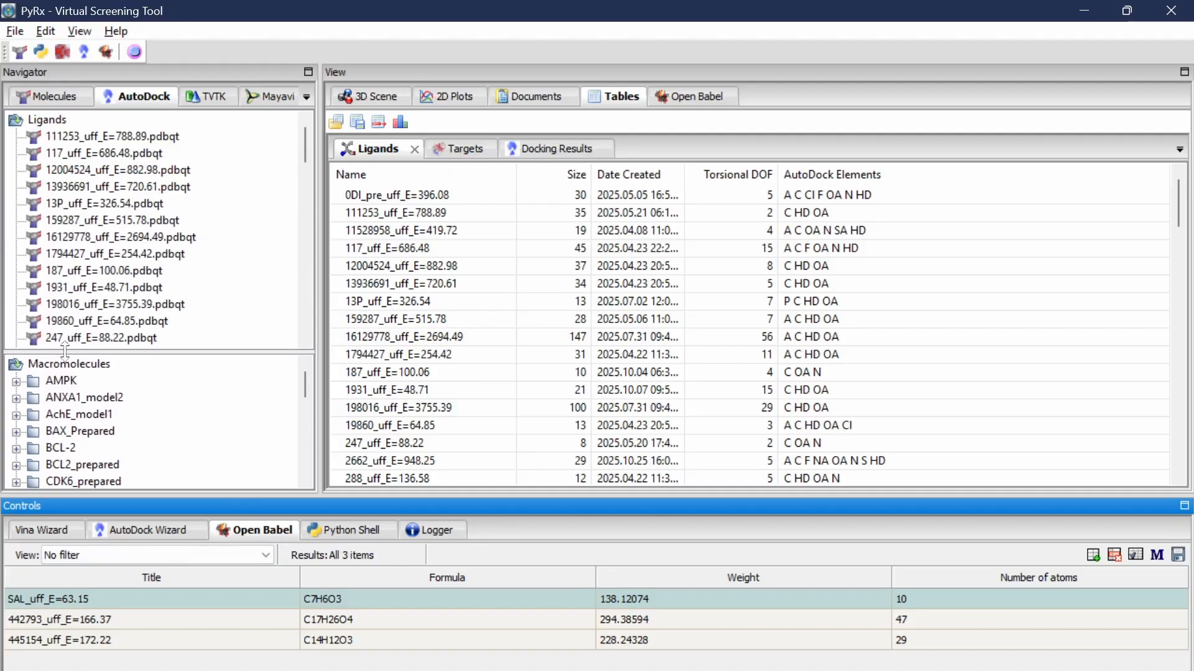
scroll(108, 205, "down", 10)
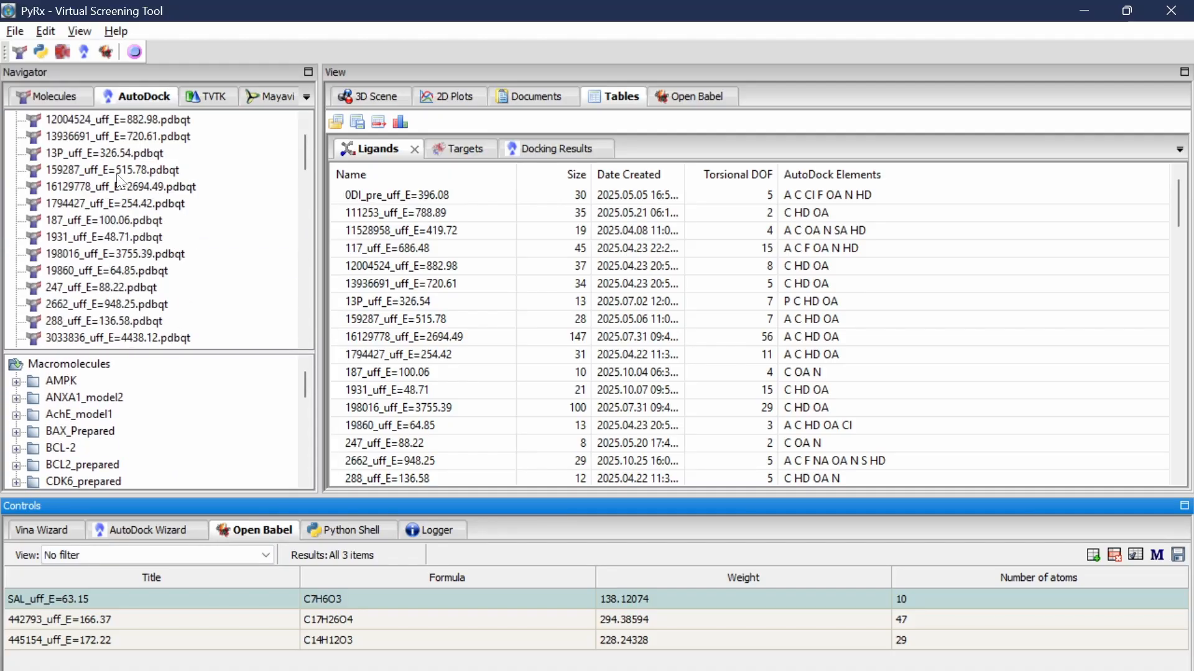
scroll(155, 188, "up", 2)
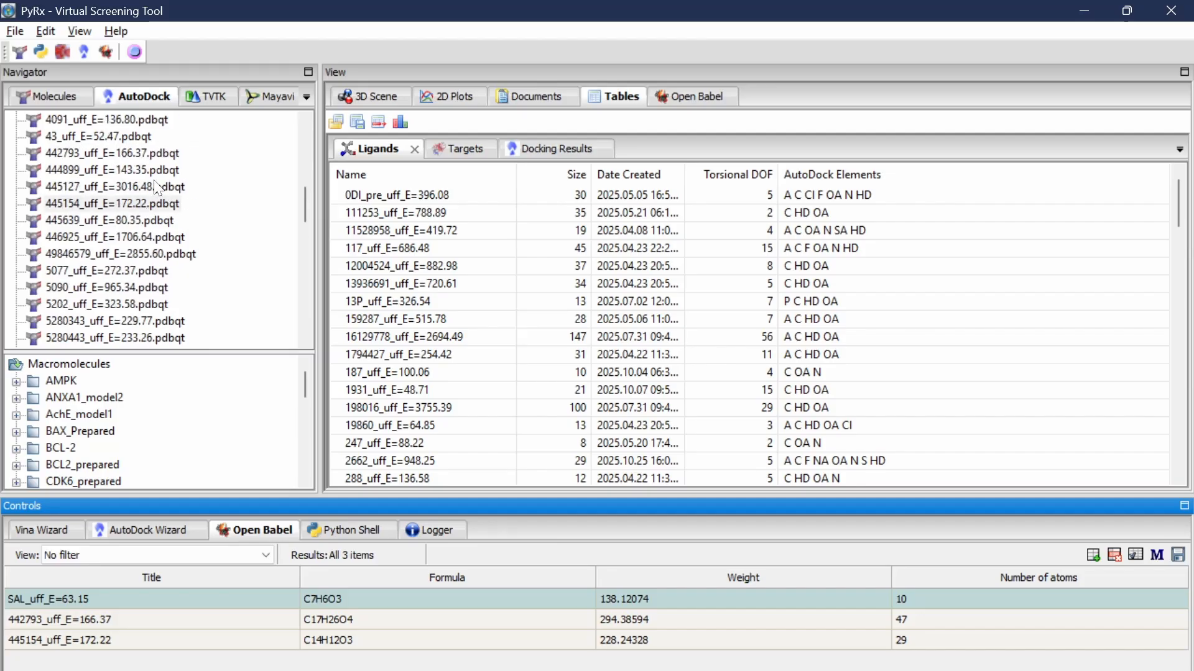
scroll(107, 206, "up", 6)
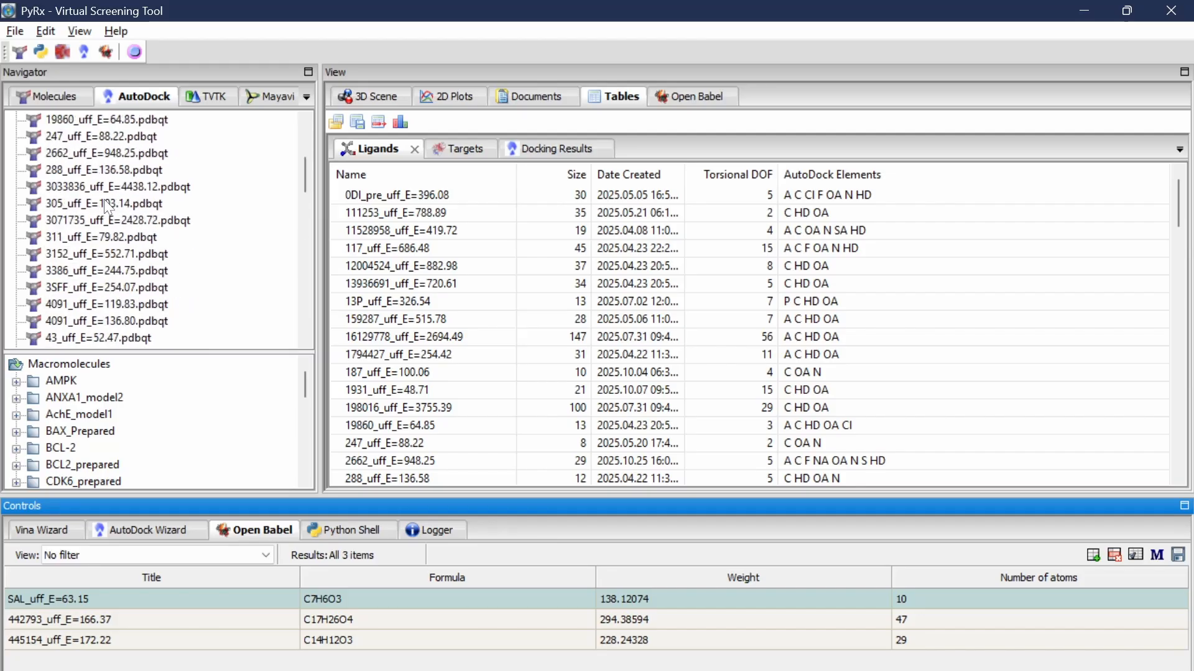
scroll(107, 206, "up", 3)
scroll(111, 205, "down", 7)
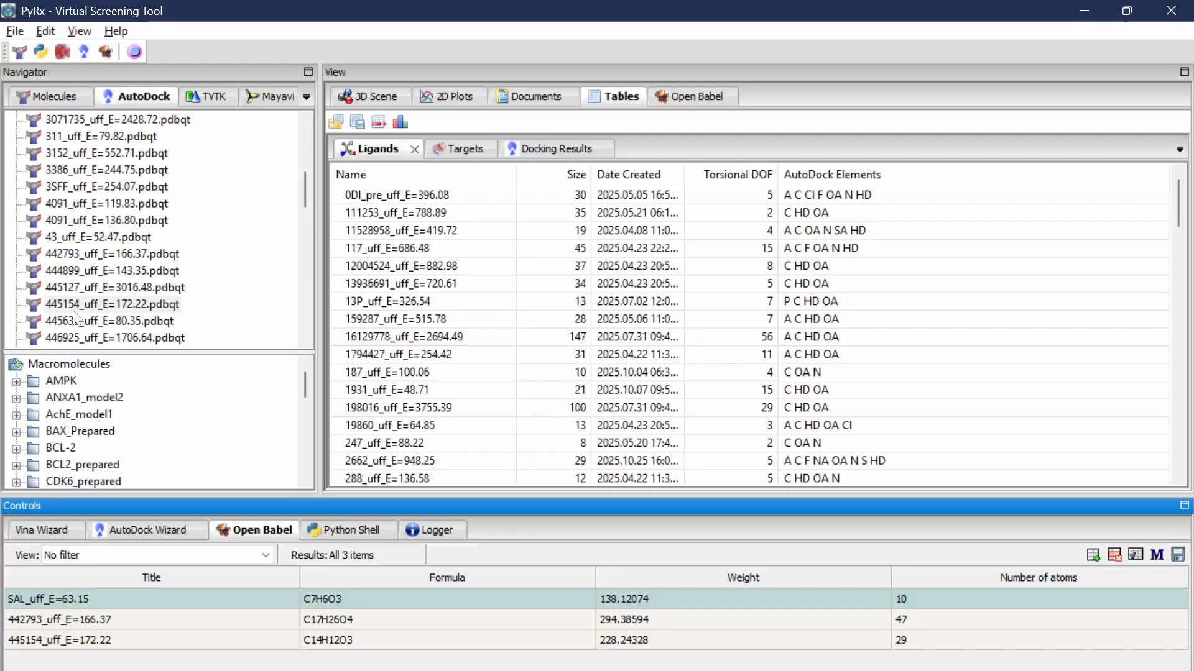
- Look through the rest of the AutoDock ligands list for the converted SAL pdbqt file
scroll(87, 317, "down", 4)
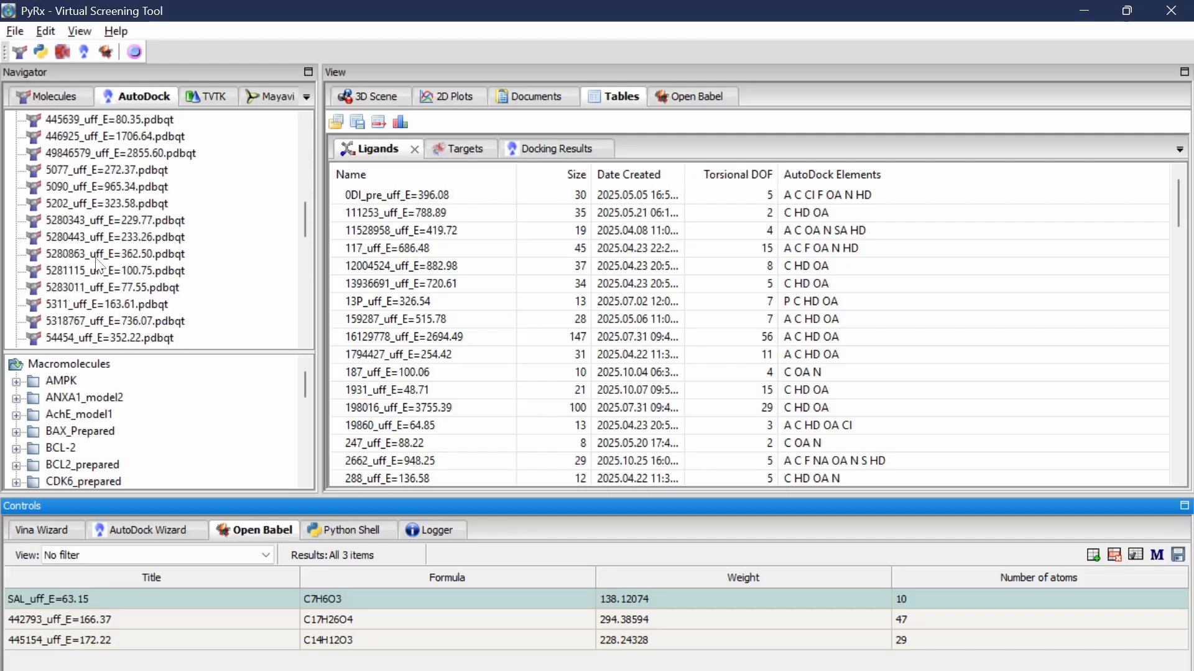
scroll(97, 264, "down", 7)
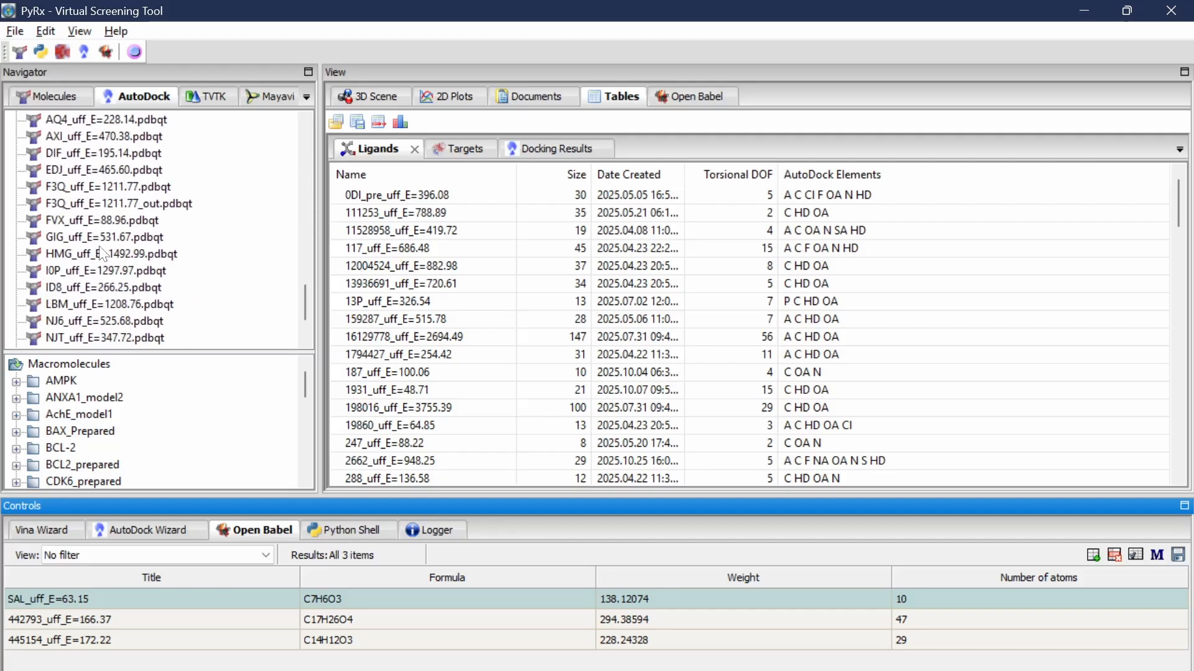
scroll(103, 254, "down", 2)
scroll(77, 304, "up", 8)
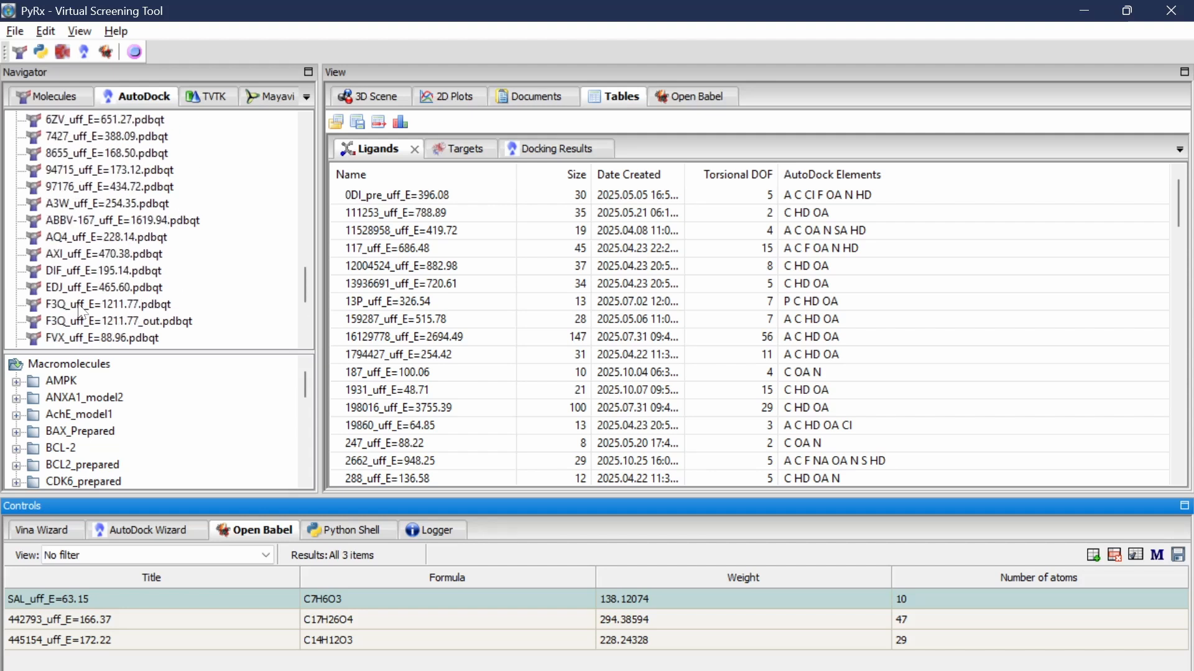
scroll(84, 298, "down", 7)
scroll(87, 305, "down", 1)
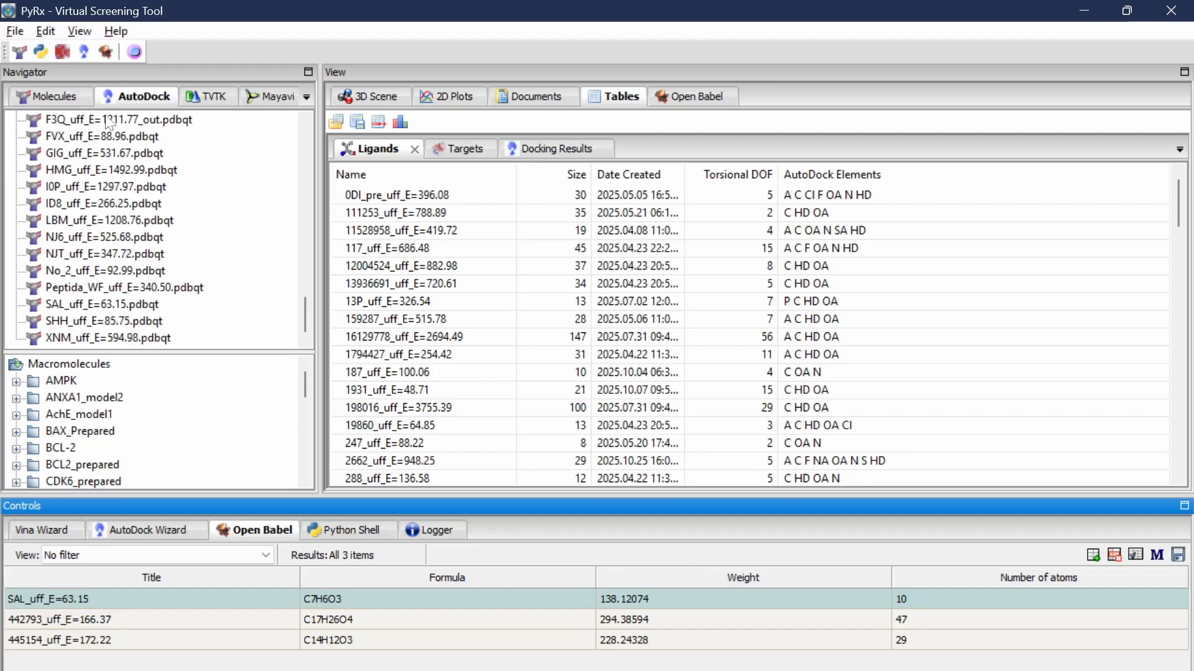
- View the COX2_prepared protein in the 3D scene and examine its structure from different angles and distances
left_click(70, 95)
left_click(353, 99)
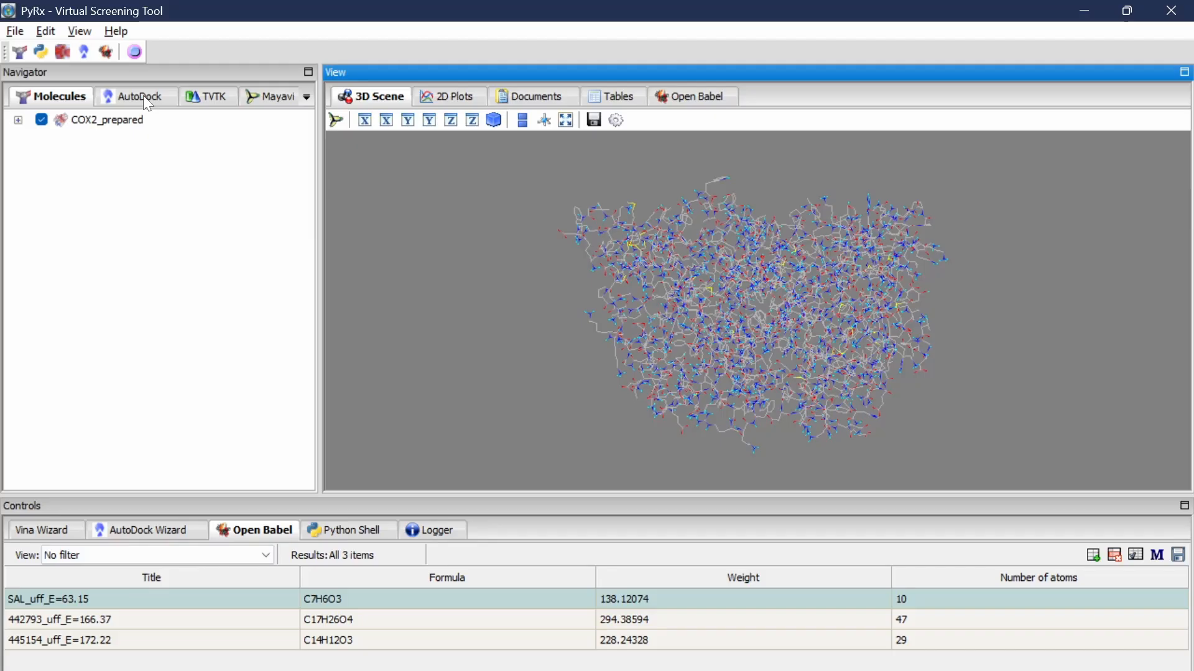
left_click_drag(733, 267, 575, 235)
scroll(827, 289, "up", 3)
scroll(861, 278, "down", 4)
scroll(698, 336, "down", 2)
scroll(653, 316, "up", 3)
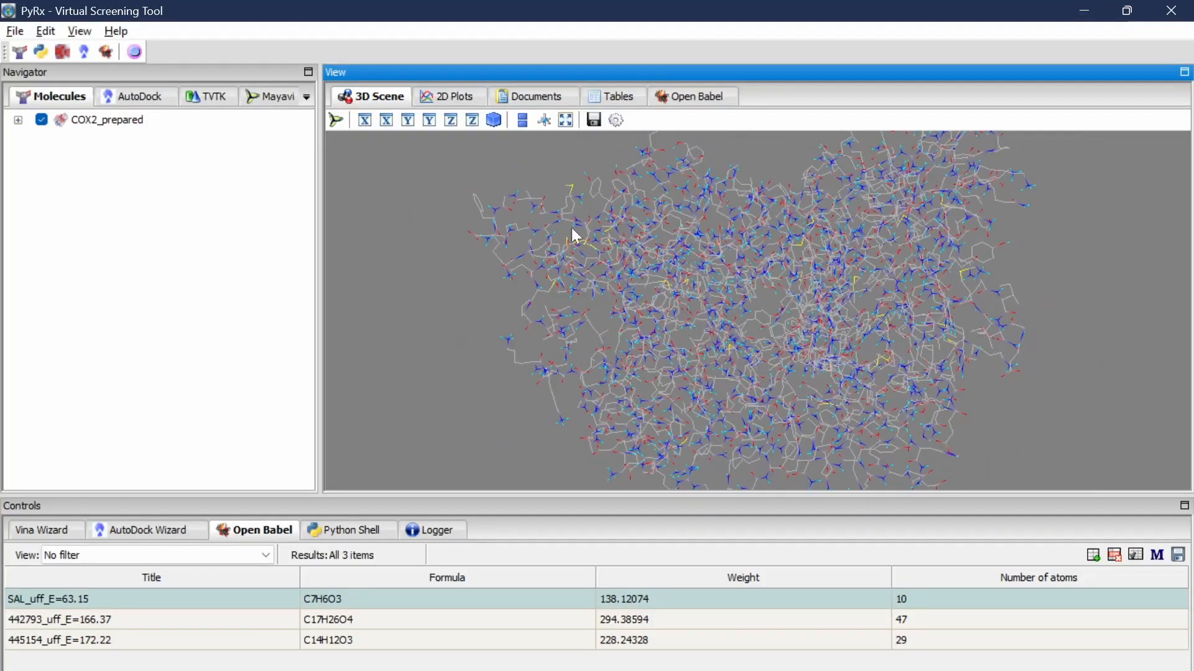
- Display the SAL_uff_E=63.15.pdbqt ligand together with the COX2_prepared protein in 3D and examine its position inside the protein
left_click(150, 96)
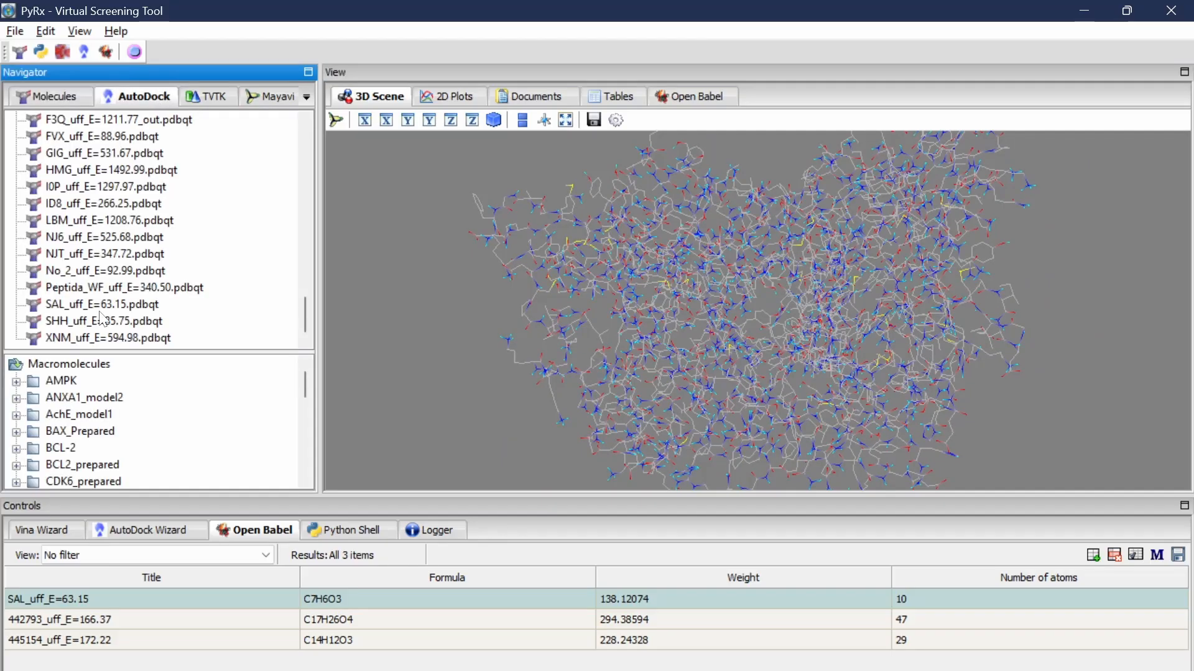
left_click(62, 305)
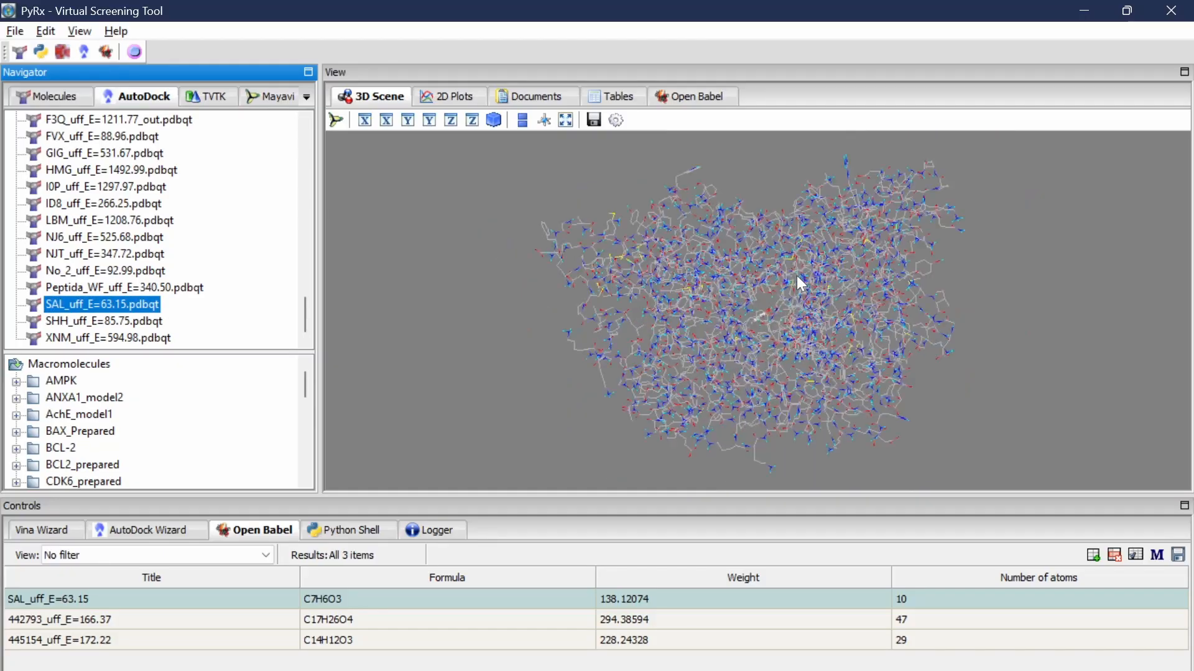
scroll(797, 275, "up", 5)
left_click_drag(791, 344, 763, 320)
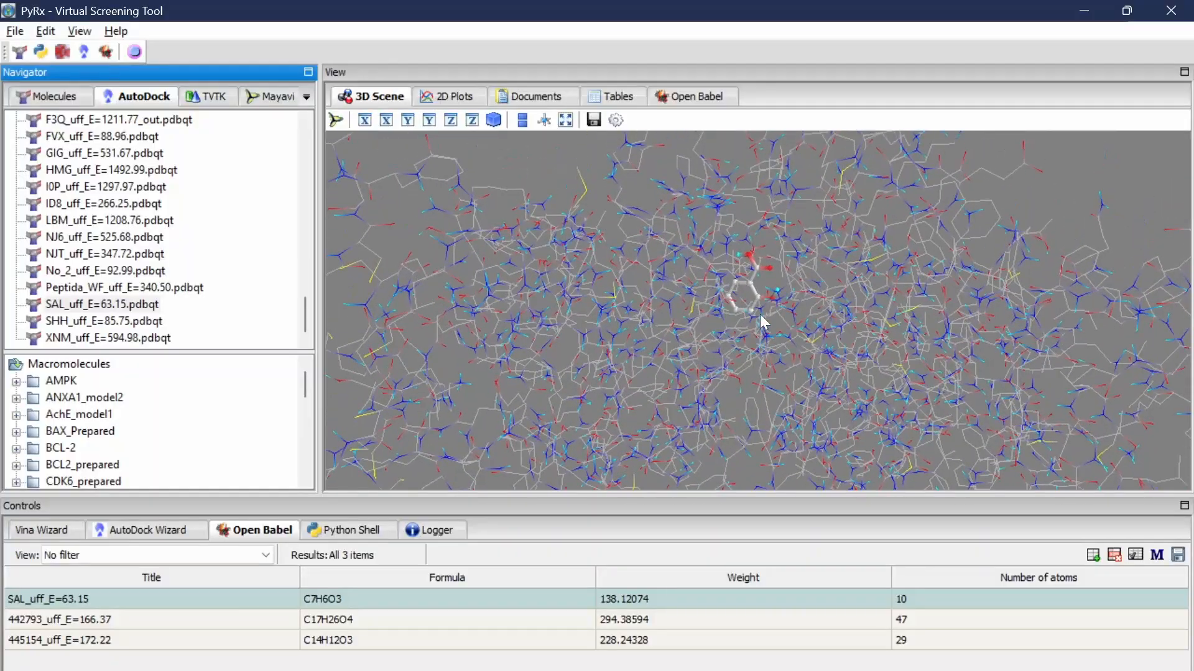
left_click(59, 96)
left_click_drag(724, 281, 810, 163)
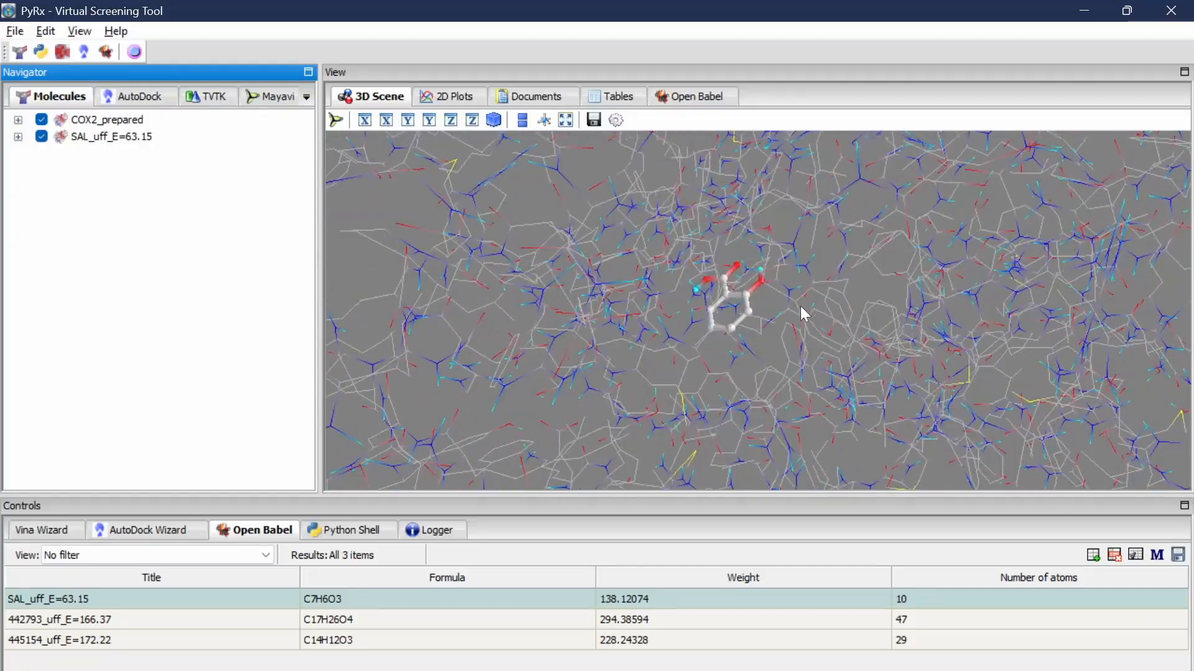
left_click_drag(802, 314, 649, 379)
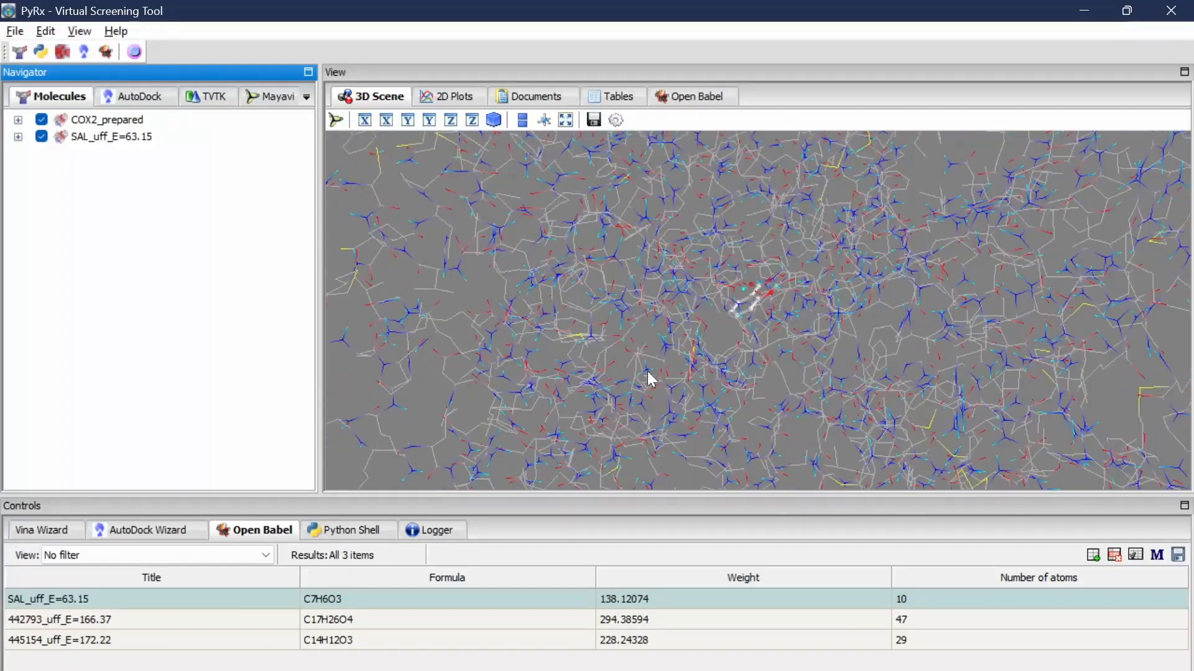
- Start a Vina docking setup with the SAL ligand and COX2_prepared.pdbqt as macromolecule, and proceed to the search-space stage
left_click(48, 530)
scroll(733, 333, "up", 3)
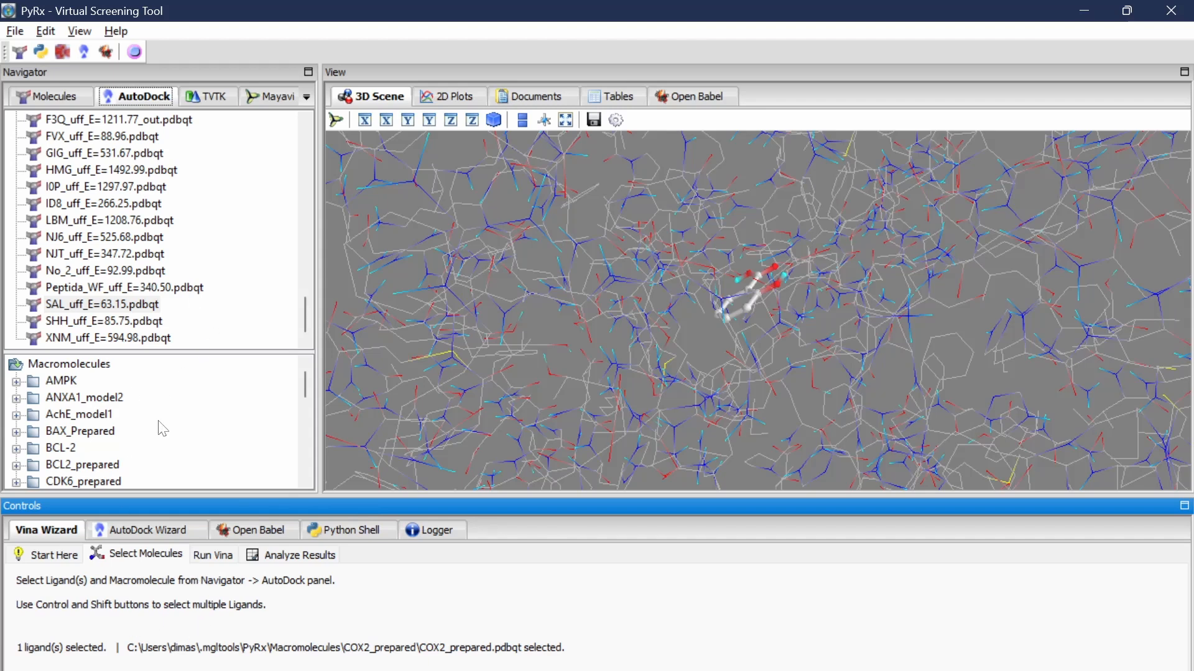
scroll(91, 415, "down", 3)
scroll(101, 420, "up", 1)
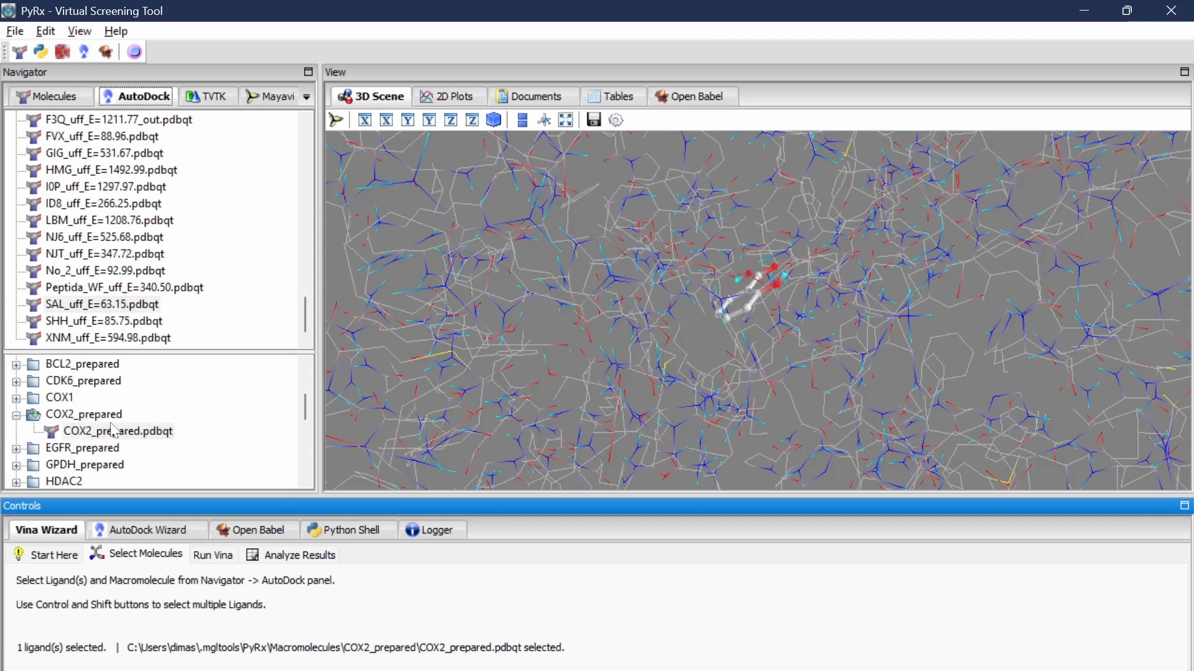
left_click(113, 432)
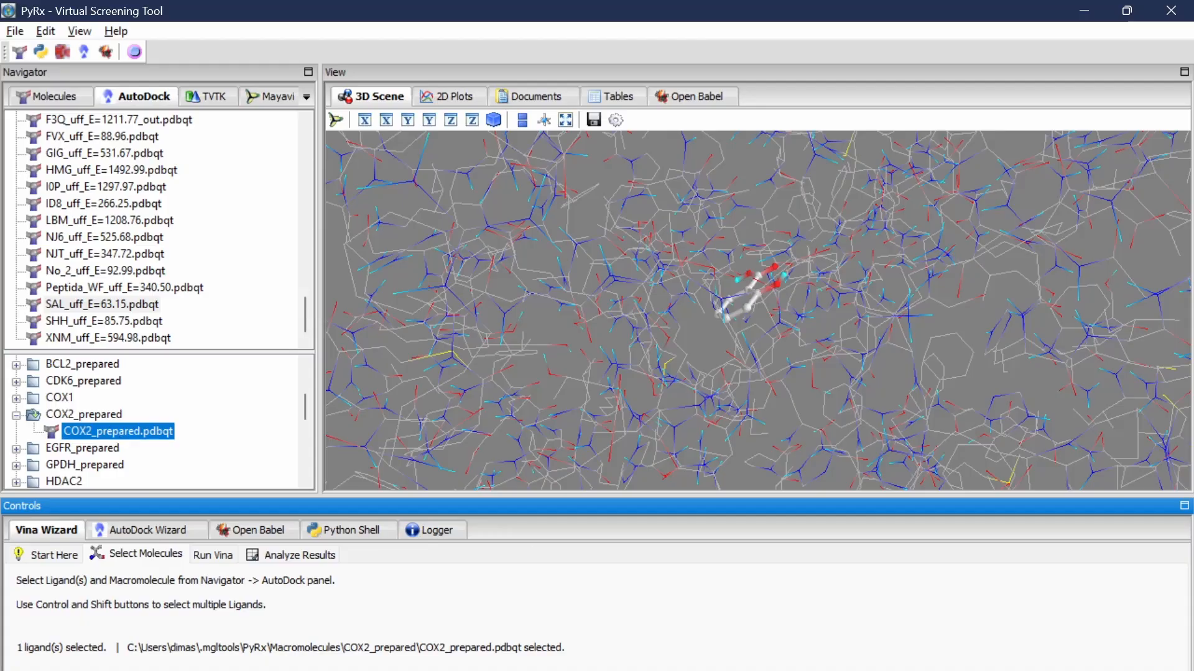
left_click(1095, 668)
- Move the Vina search box toward the SAL ligand, centred at about X 41.68, Y 24.32, Z 237.83
scroll(876, 434, "down", 2)
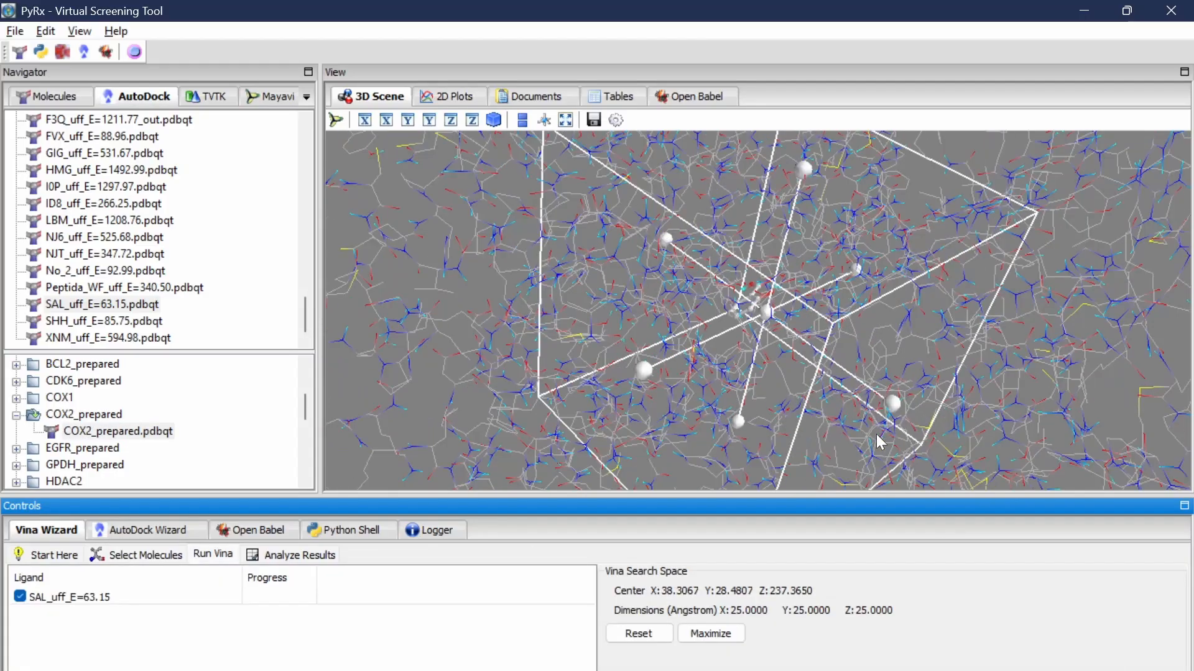
scroll(1050, 413, "up", 3)
left_click_drag(1059, 388, 939, 535)
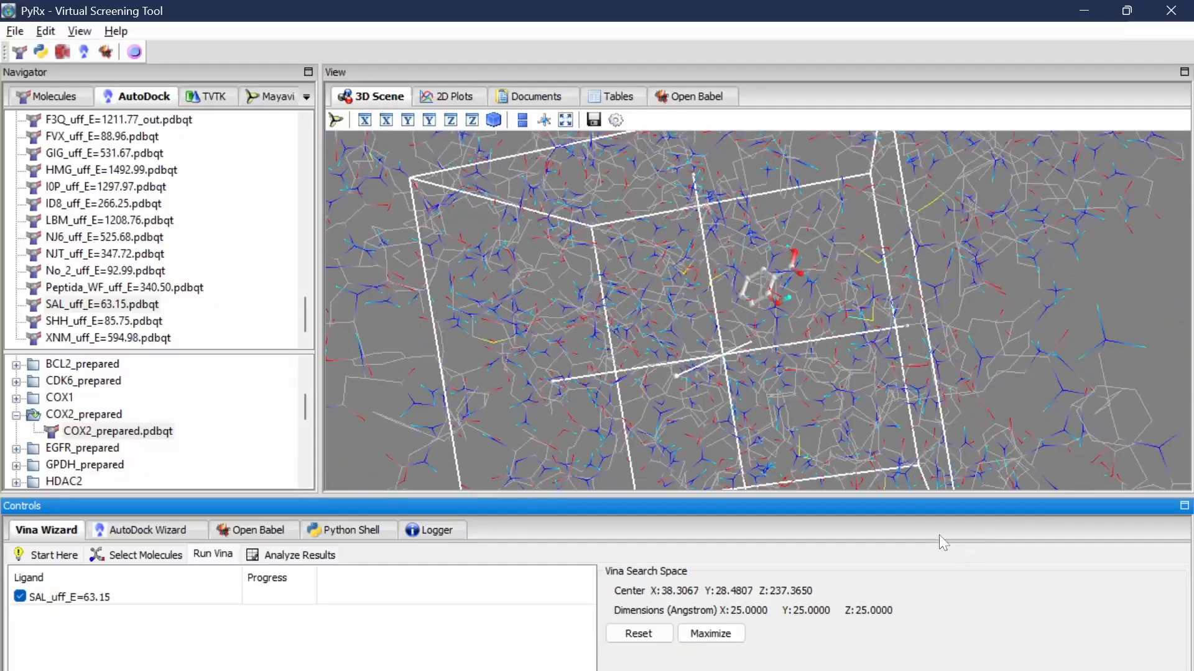
left_click_drag(723, 355, 771, 285)
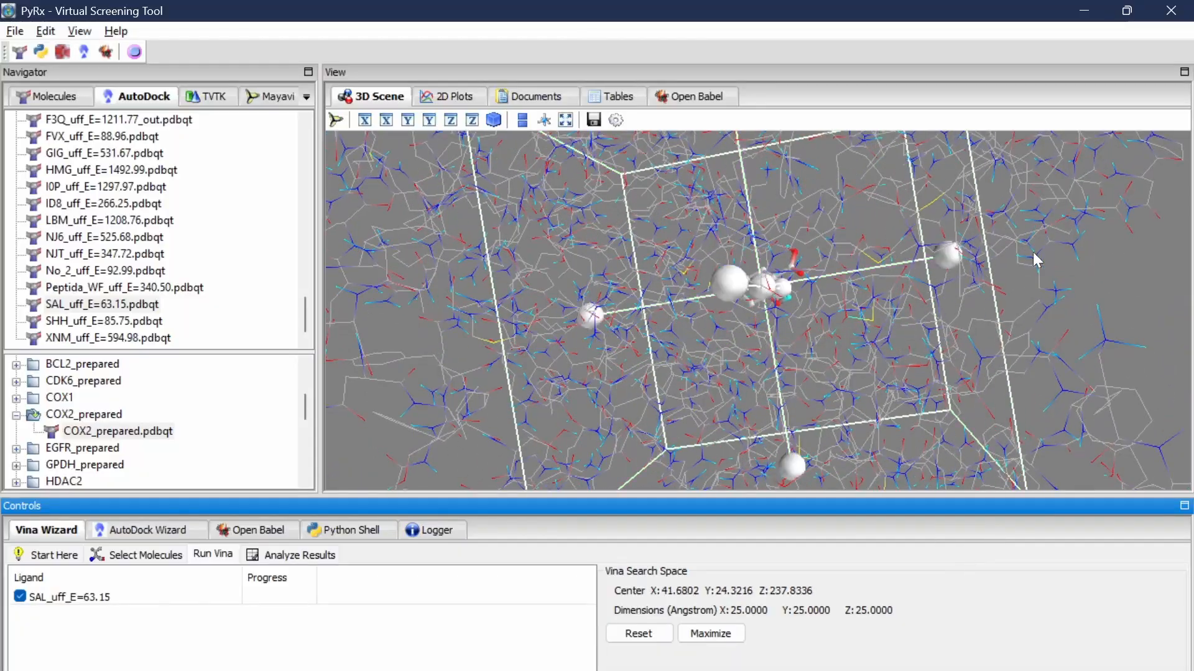
- Recentre the search box at about X 42.66, Y 24.17, Z 239.29 and shrink it to about 6.95 Å per side
left_click_drag(1032, 253, 1100, 298)
scroll(1038, 309, "up", 5)
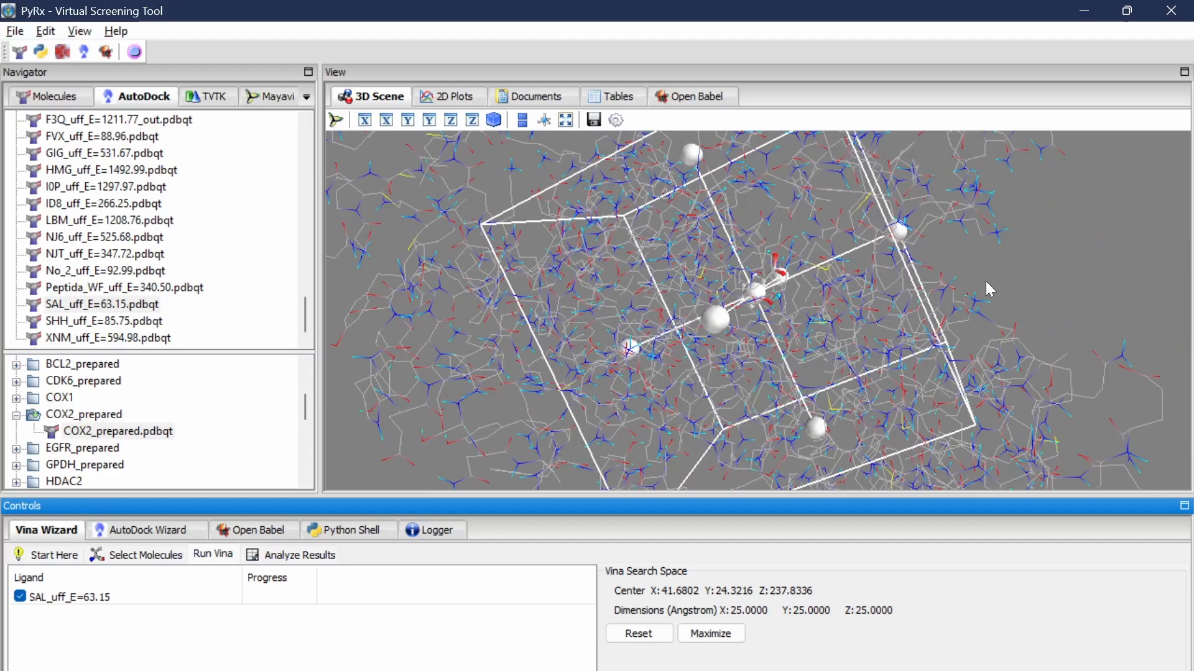
left_click_drag(986, 281, 863, 338)
left_click(745, 306)
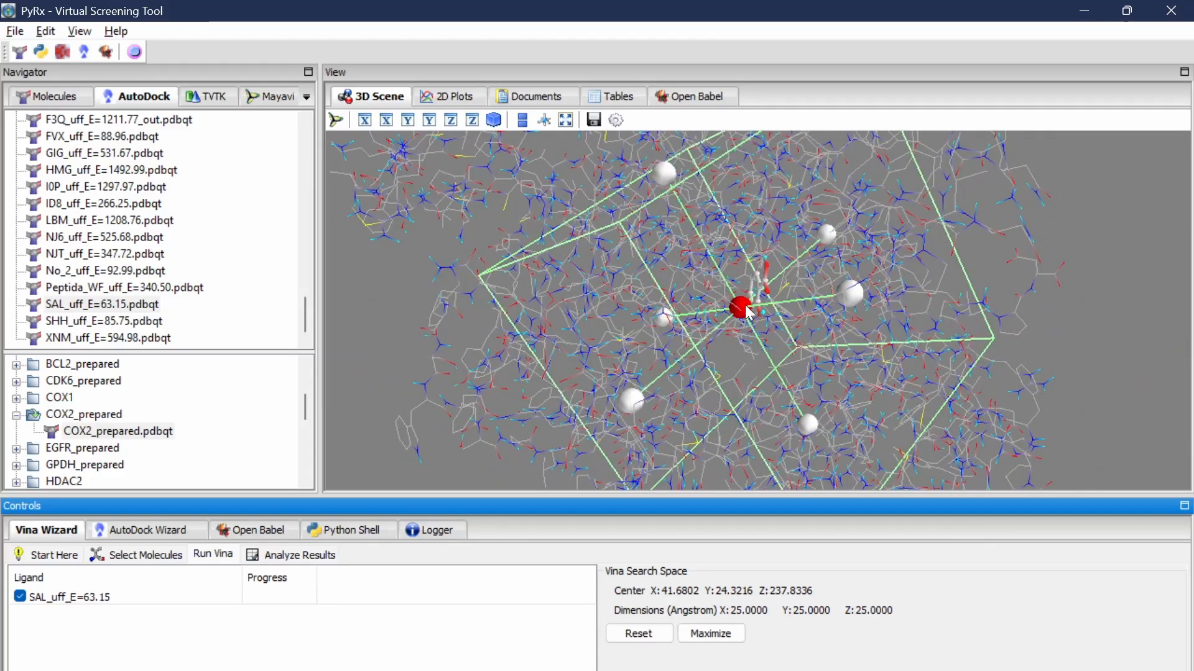
left_click_drag(746, 306, 763, 294)
right_click_drag(764, 294, 774, 348)
left_click_drag(823, 379, 606, 451)
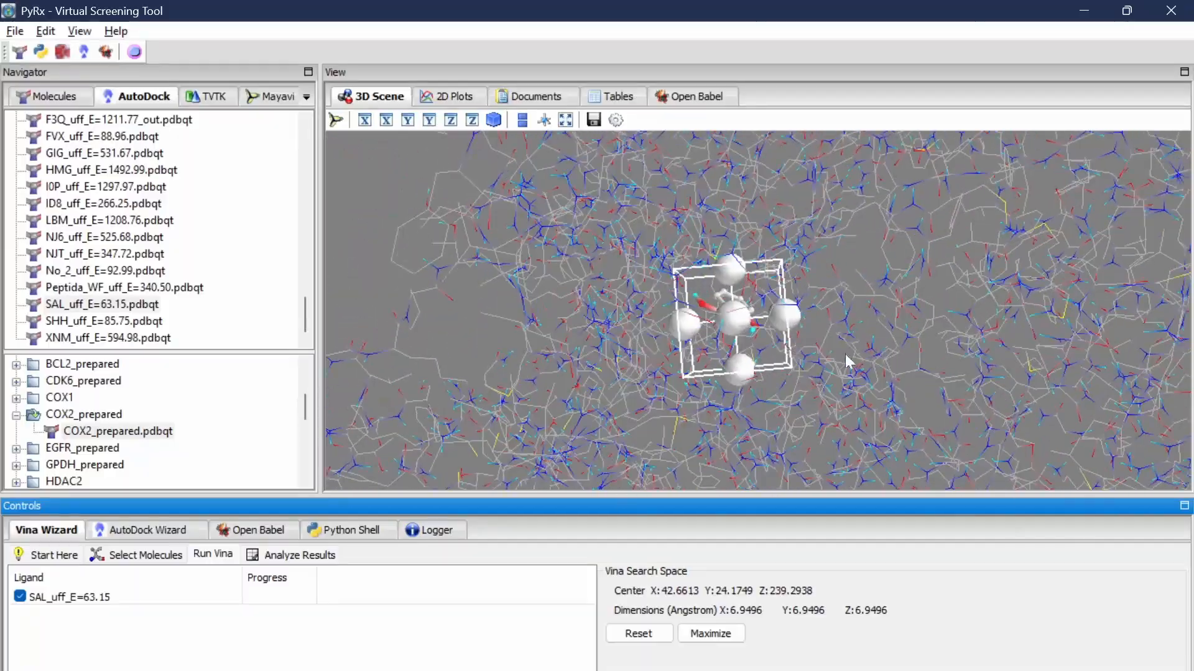
- Shift the search box centre to about X 42.56, Y 24.20, Z 239.43 and enlarge it to about 7.77 Å per side
left_click_drag(793, 354, 921, 428)
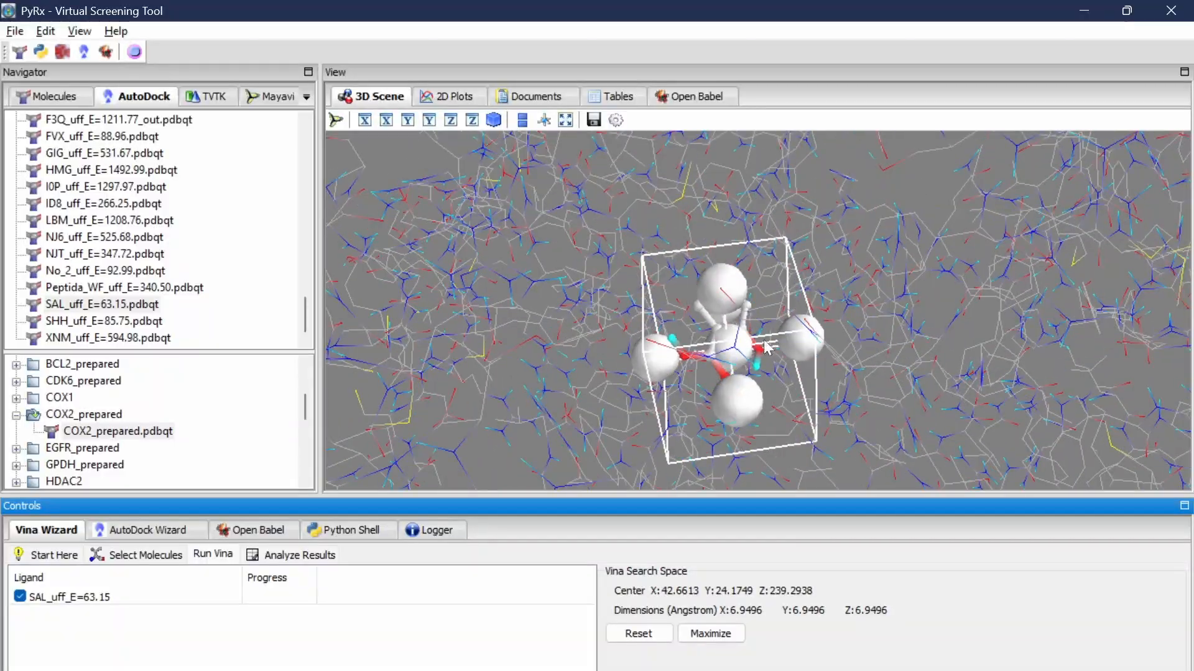
left_click_drag(767, 348, 737, 349)
right_click_drag(734, 346, 737, 340)
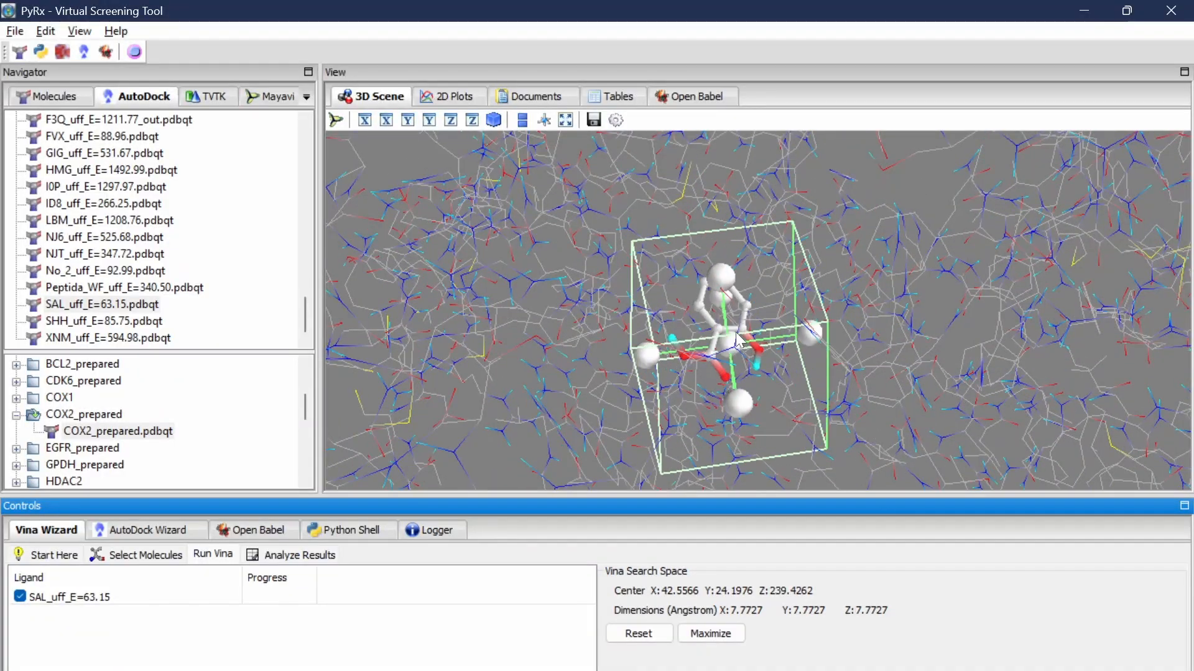
- Fine-tune the search box centre to about X 42.52, Y 24.13, Z 239.44 and enlarge it to about 10.28 Å per side
left_click_drag(891, 353, 1147, 365)
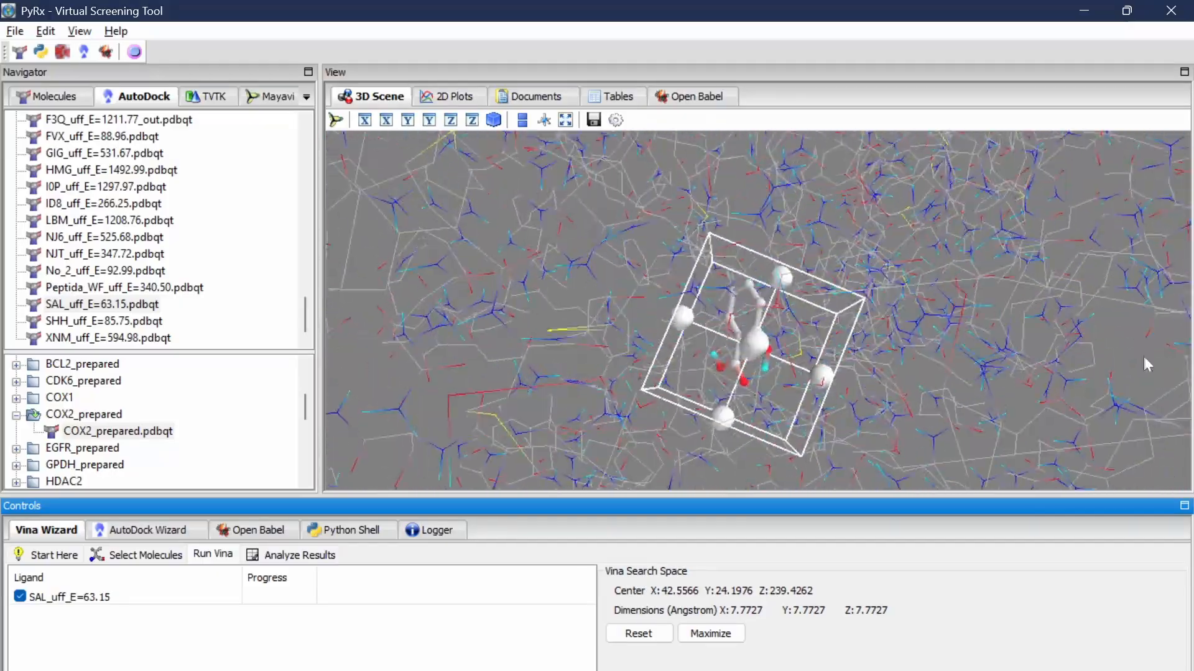
left_click_drag(959, 369, 962, 277)
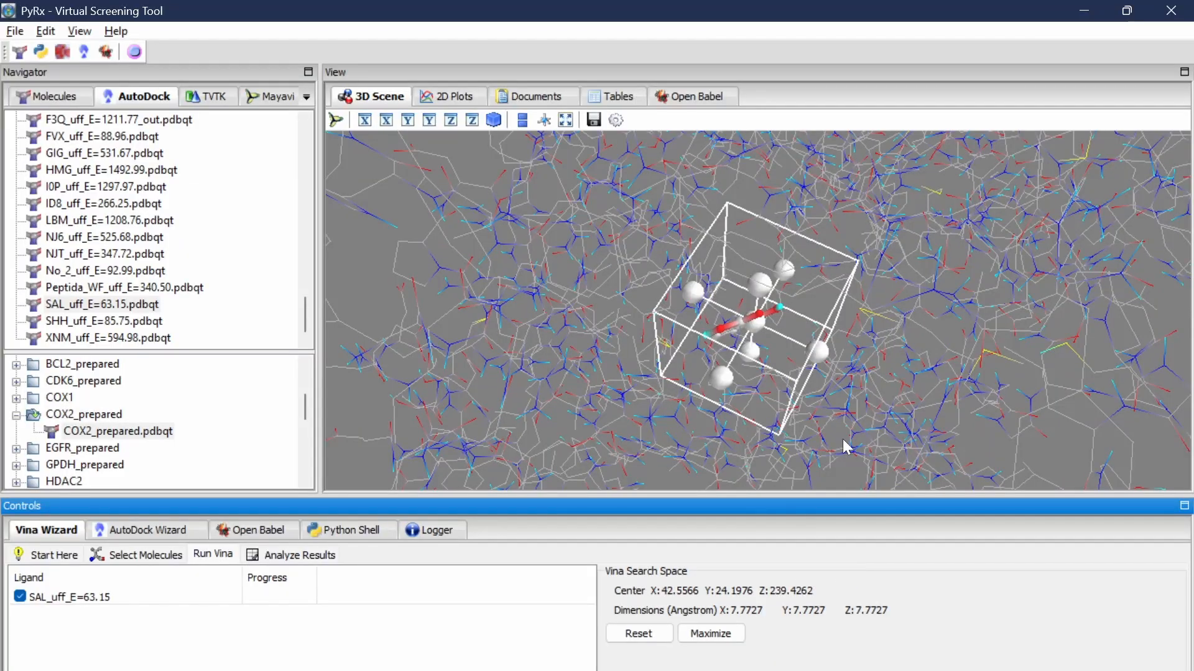
left_click_drag(843, 440, 873, 378)
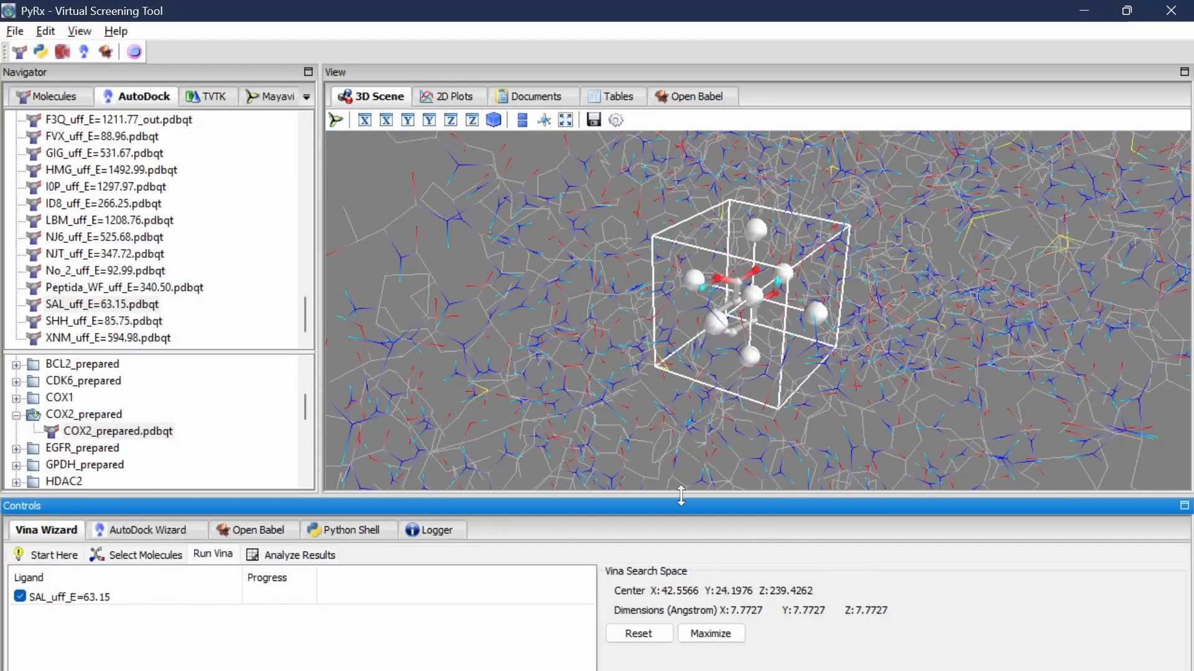
left_click_drag(777, 473, 730, 304)
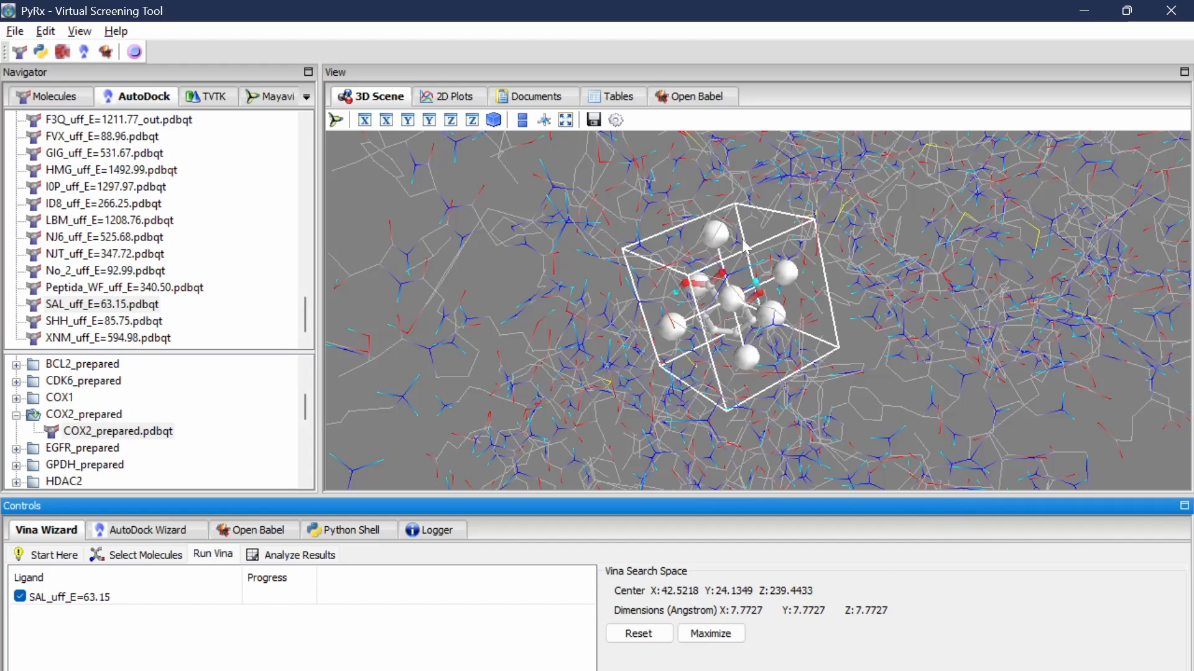
right_click_drag(726, 304, 738, 291)
left_click_drag(953, 301, 954, 354)
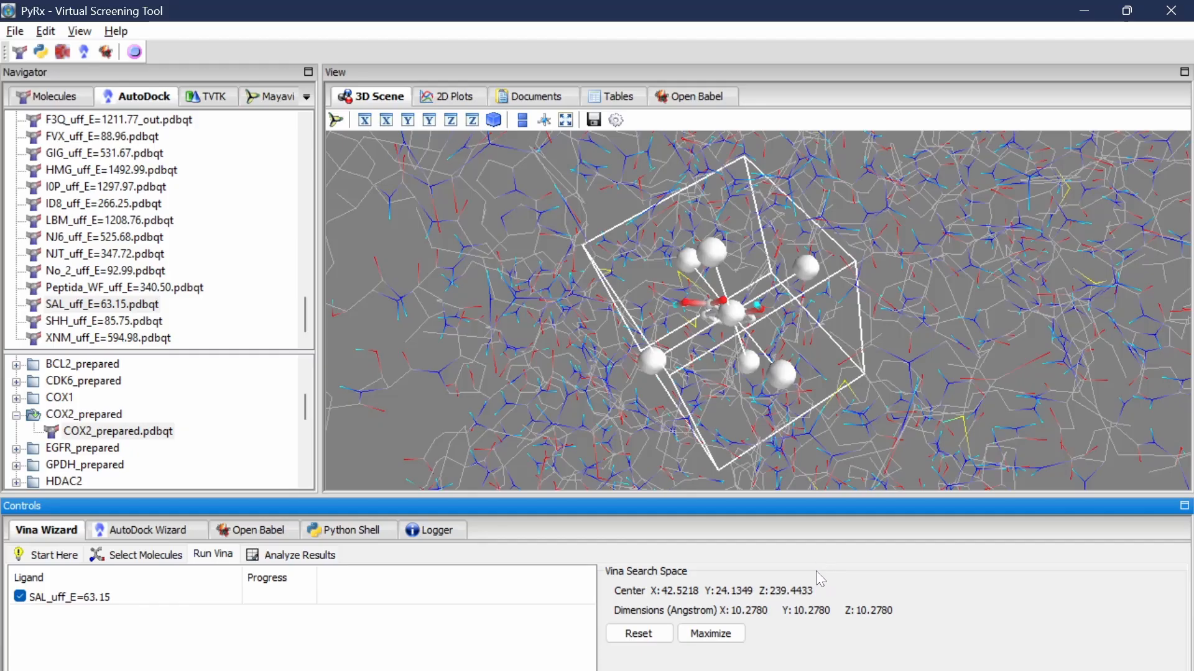
- Capture the Vina Search Space values as a screenshot, switch to Word, and paste the image below the compound table
key("super+shift+s")
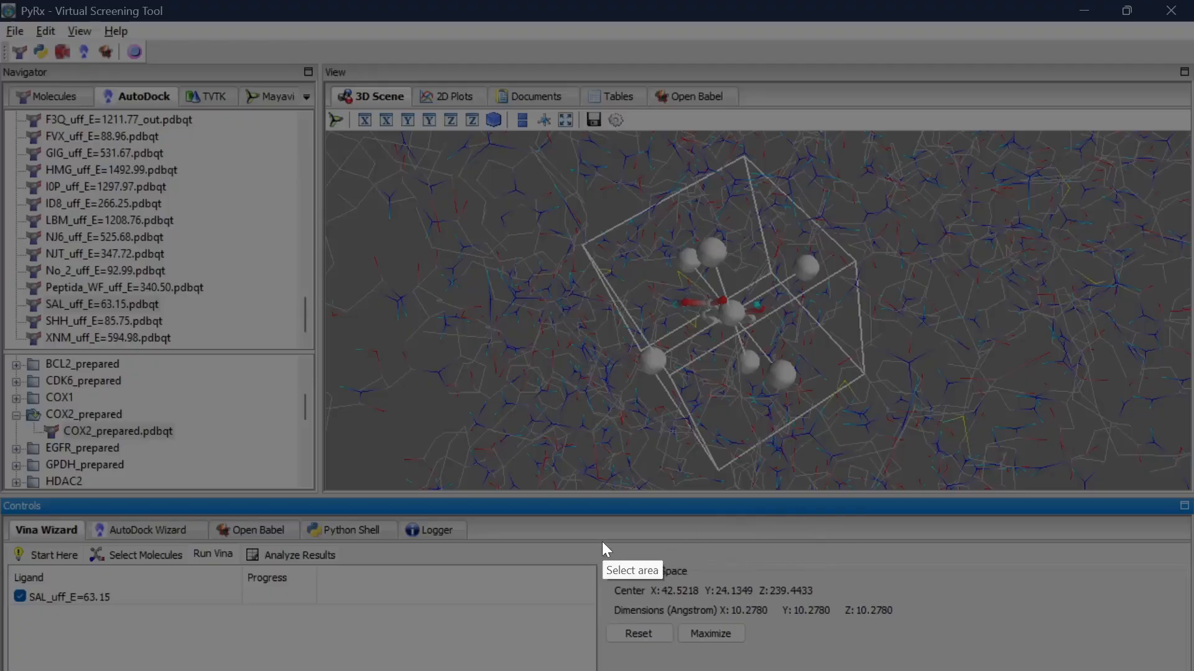
left_click_drag(601, 547, 1188, 670)
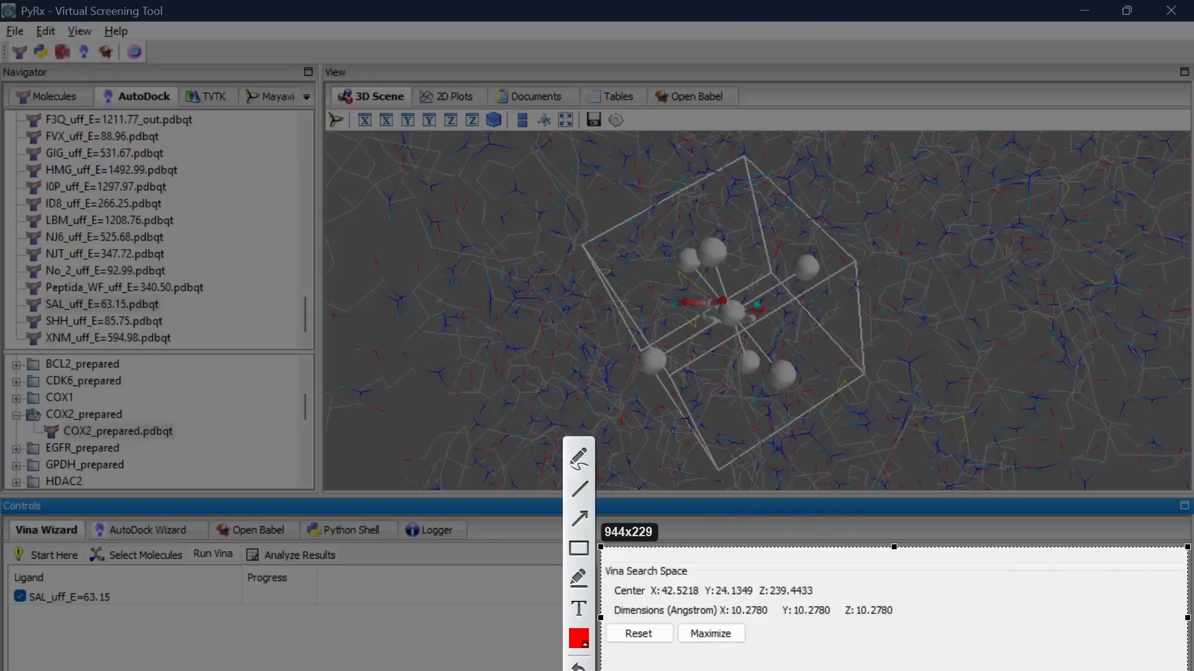
key("ctrl+c")
key("alt+Tab")
left_click(552, 272)
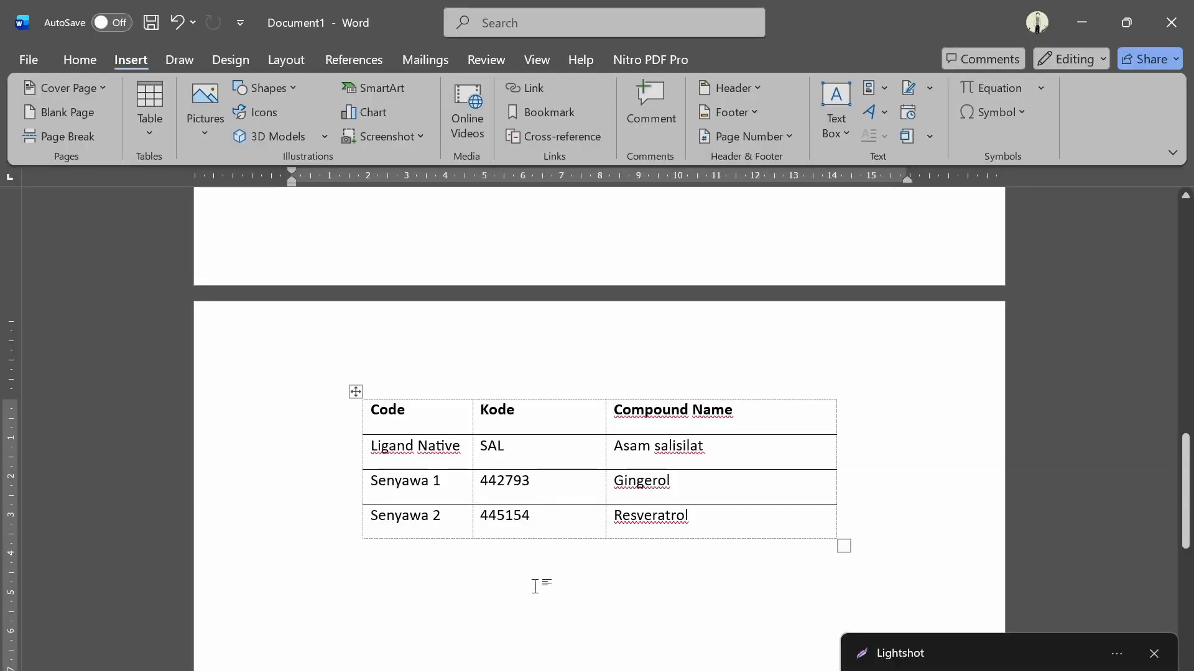
key("ctrl+v")
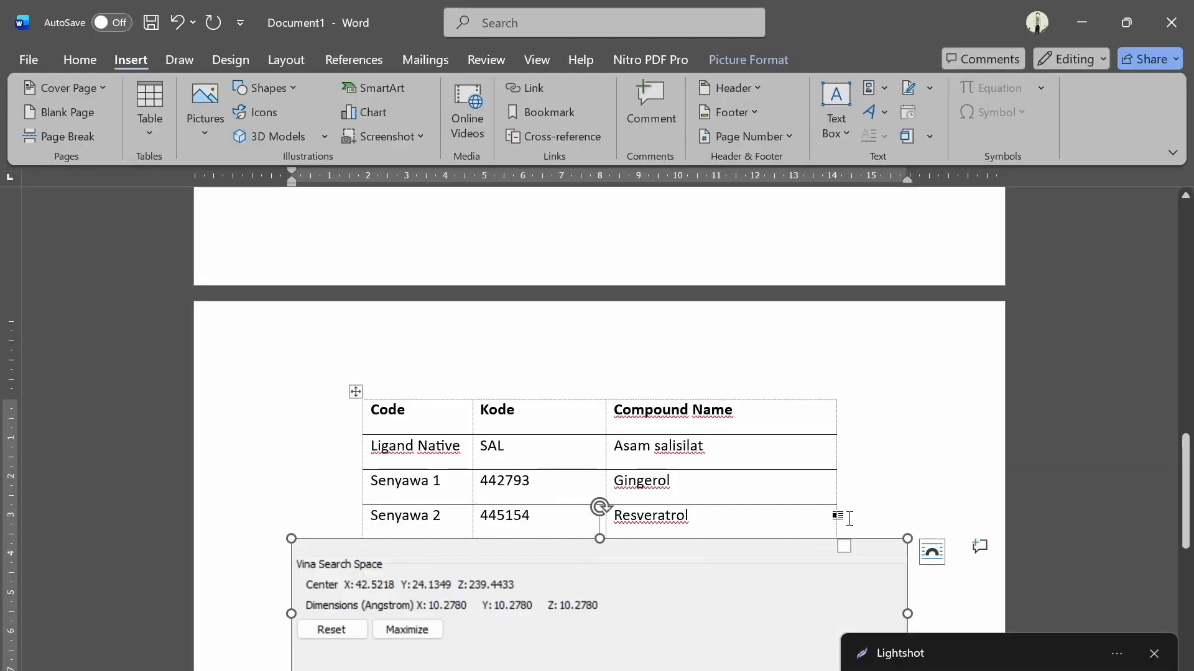
- Add an empty row to the end of the compound table, above the pasted search-space image
left_click(849, 518)
key("Return")
scroll(880, 529, "down", 1)
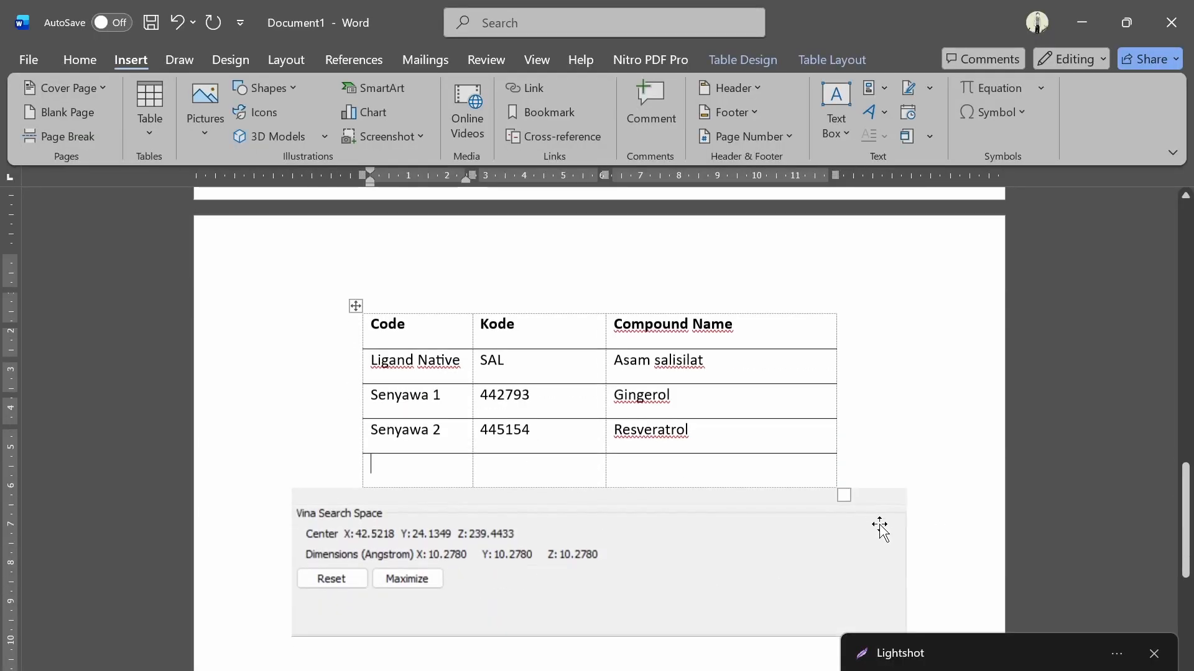
scroll(880, 529, "down", 1)
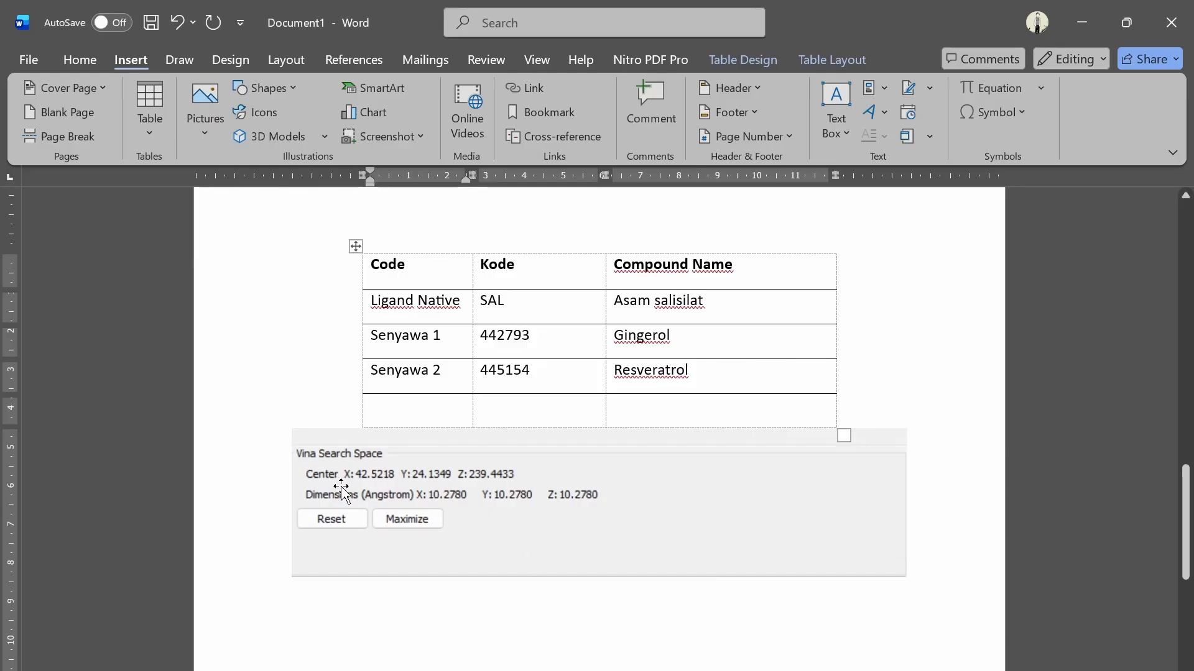
- Switch back to PyRx, inspect the search box around the SAL ligand, and start its Vina docking run
key("alt+Tab")
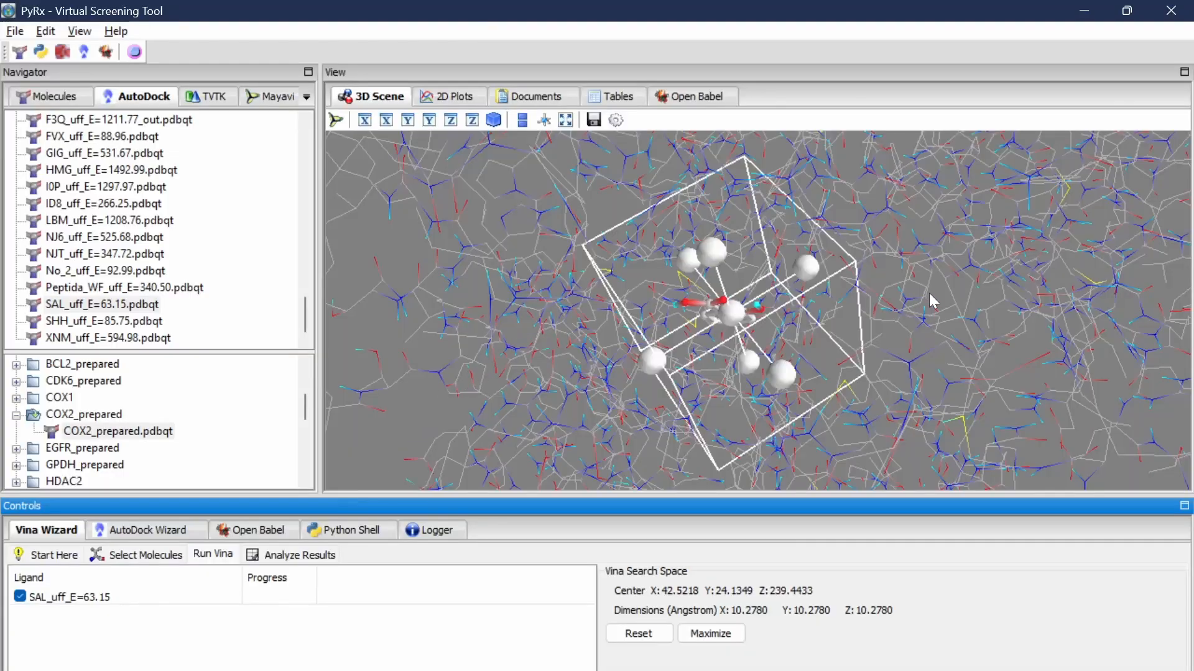
left_click_drag(939, 300, 883, 224)
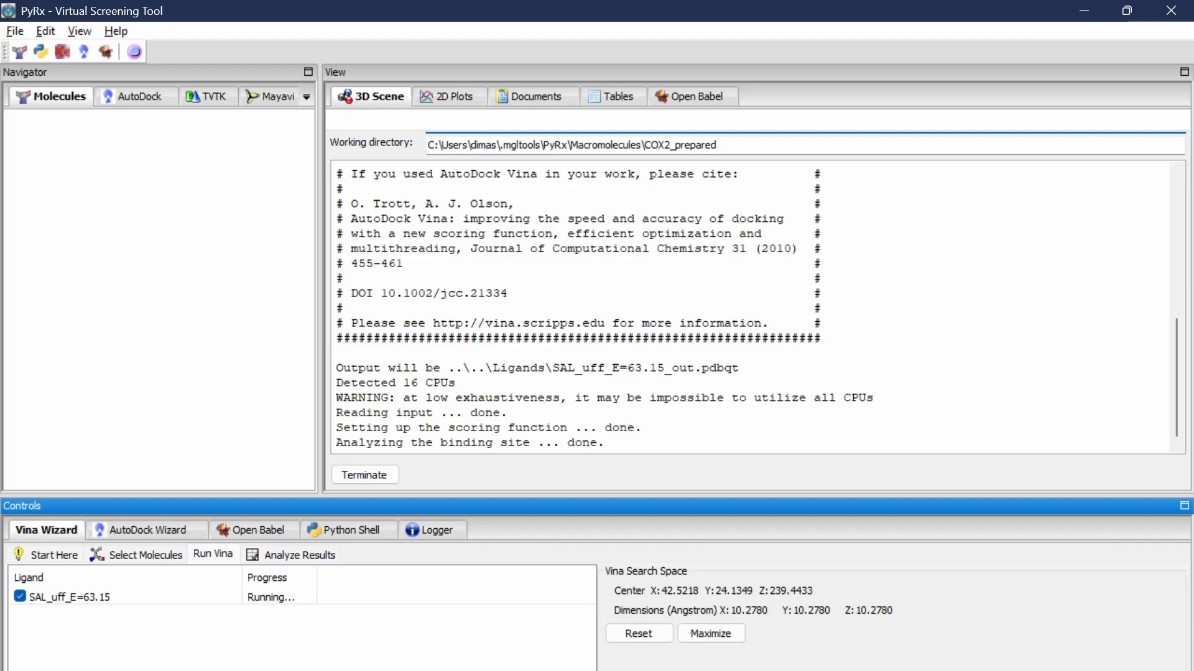
- Examine the docked SAL pose against the native ligand in the 3D scene and review the binding affinity and RMSD results for all modes
scroll(736, 353, "up", 5)
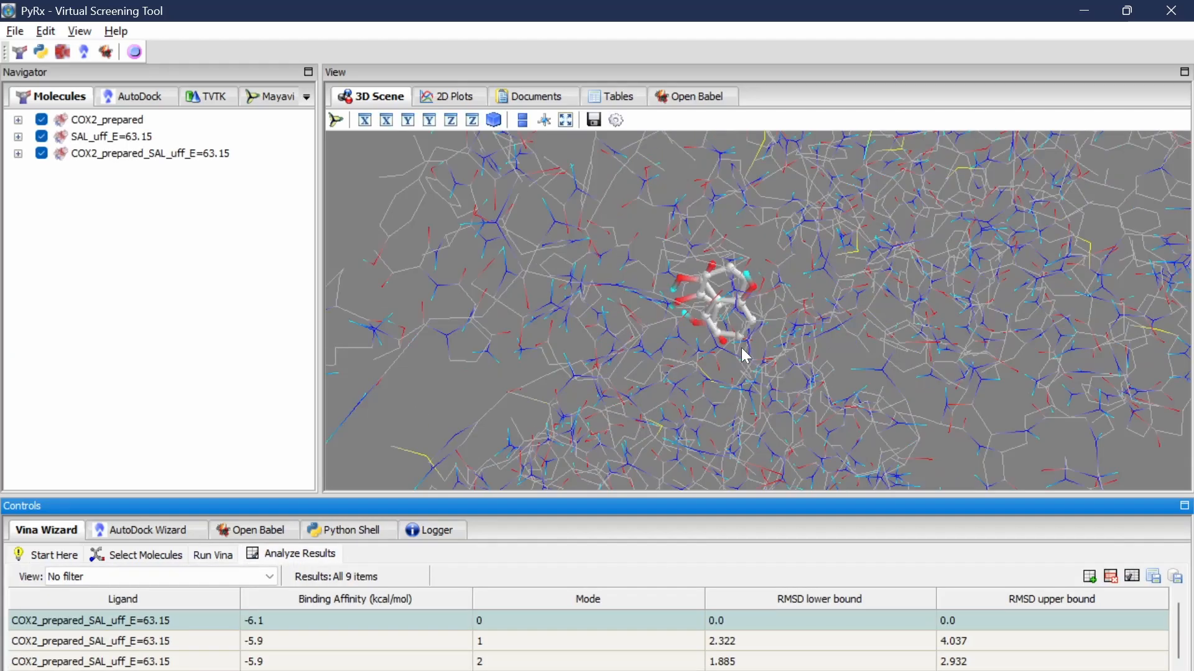
left_click_drag(810, 334, 766, 338)
scroll(781, 320, "down", 2)
scroll(781, 318, "up", 2)
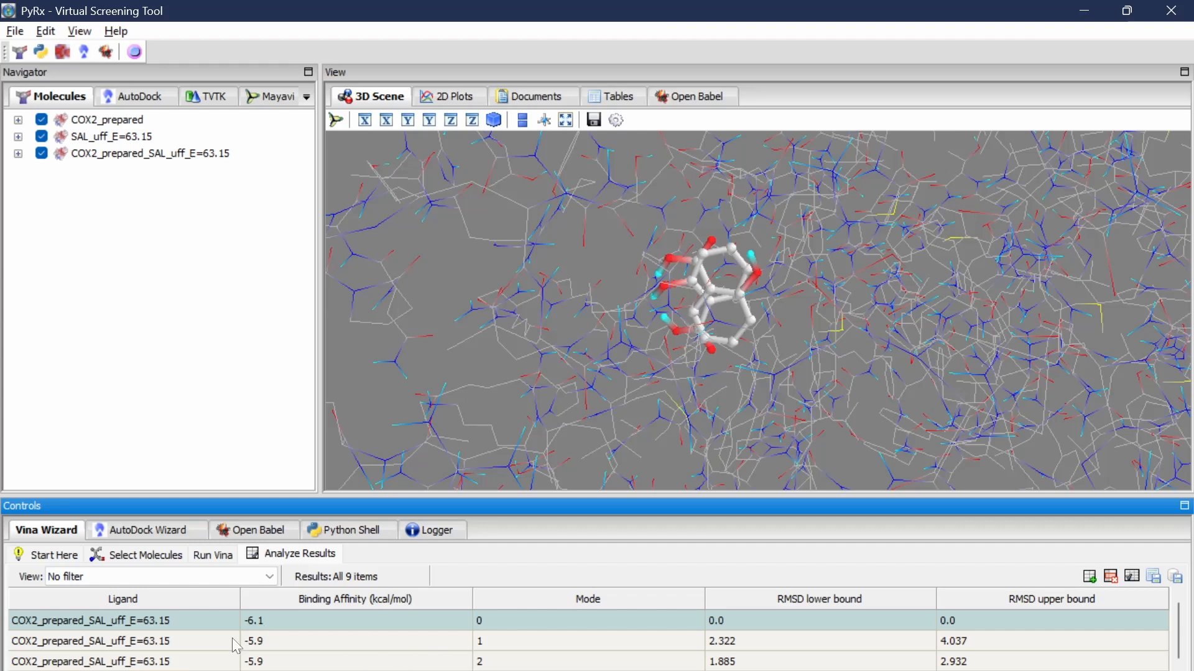
scroll(700, 345, "up", 2)
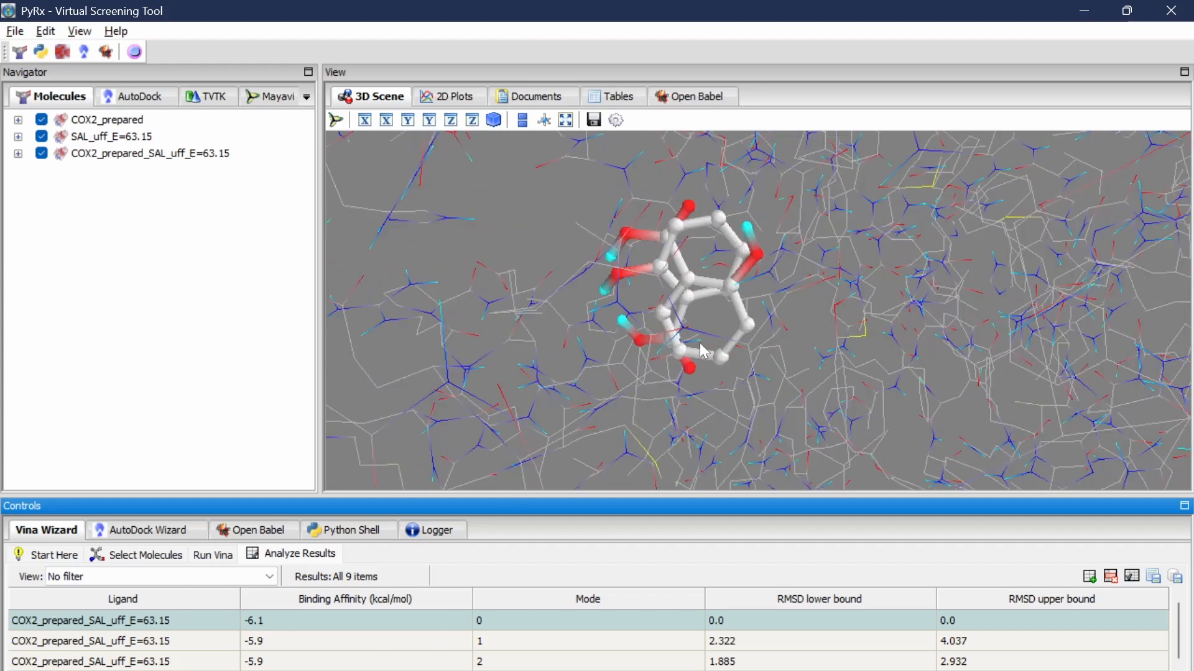
scroll(653, 381, "down", 2)
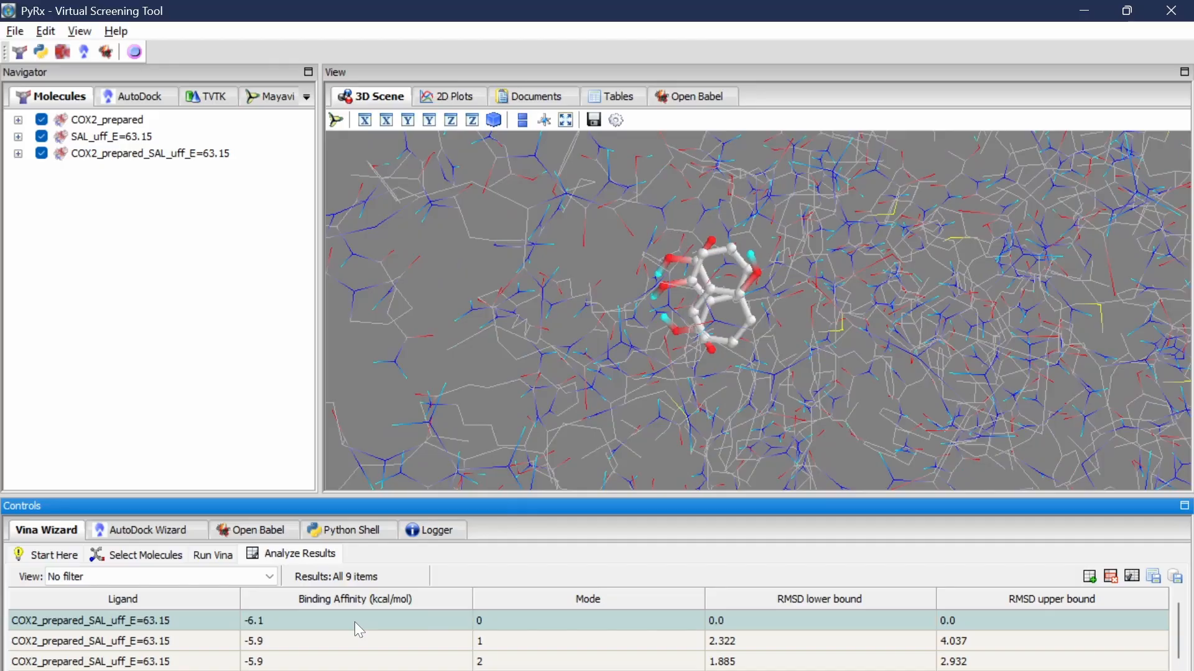
scroll(608, 346, "up", 3)
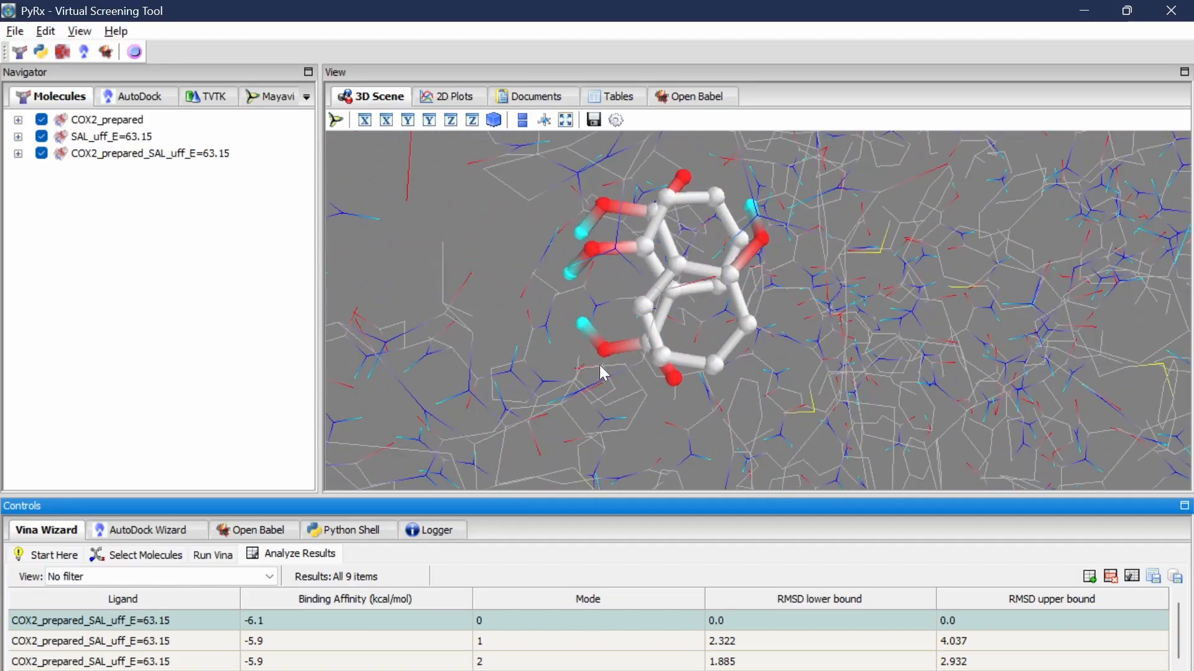
scroll(602, 371, "down", 1)
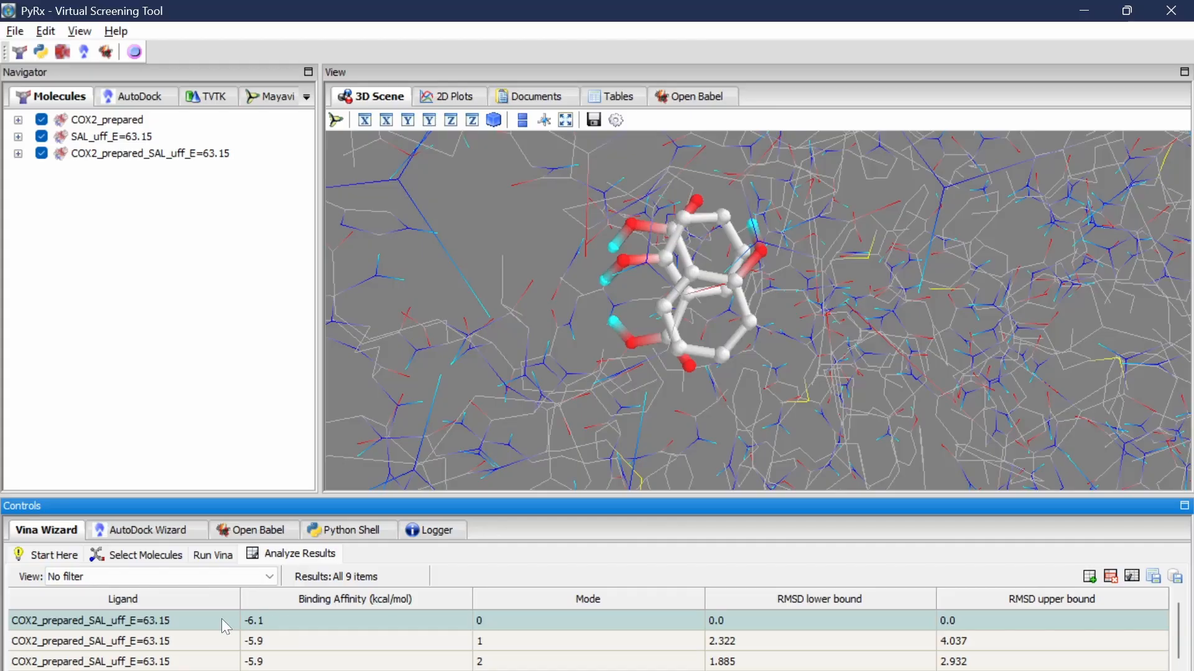
scroll(298, 647, "down", 4)
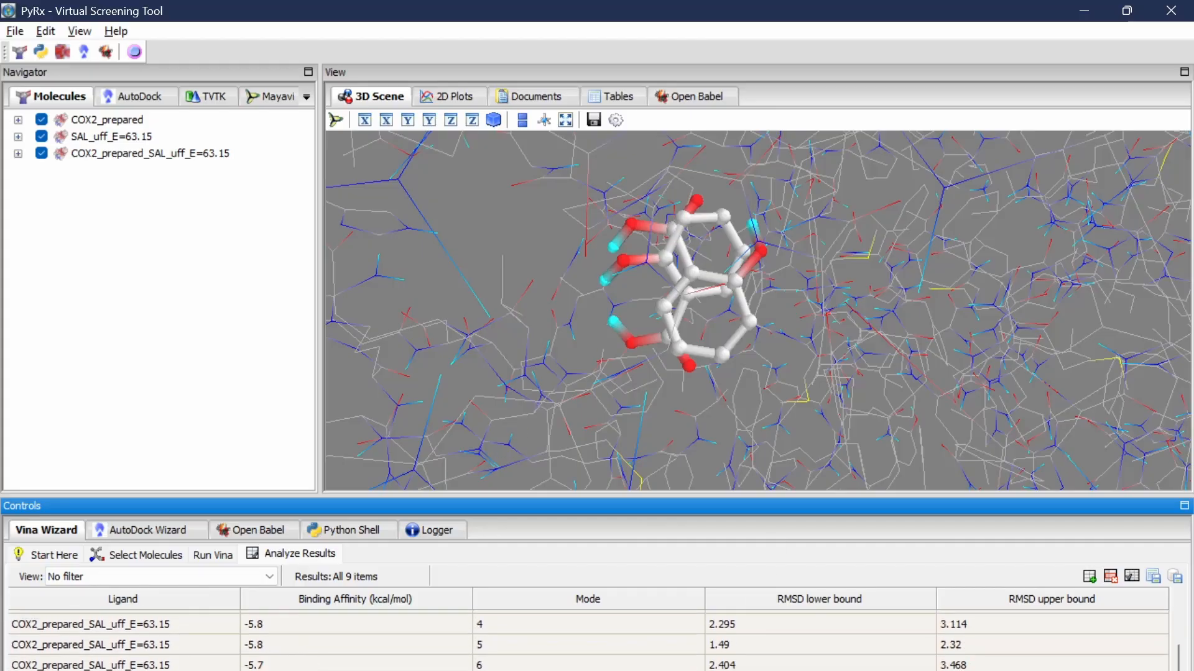
scroll(307, 659, "up", 4)
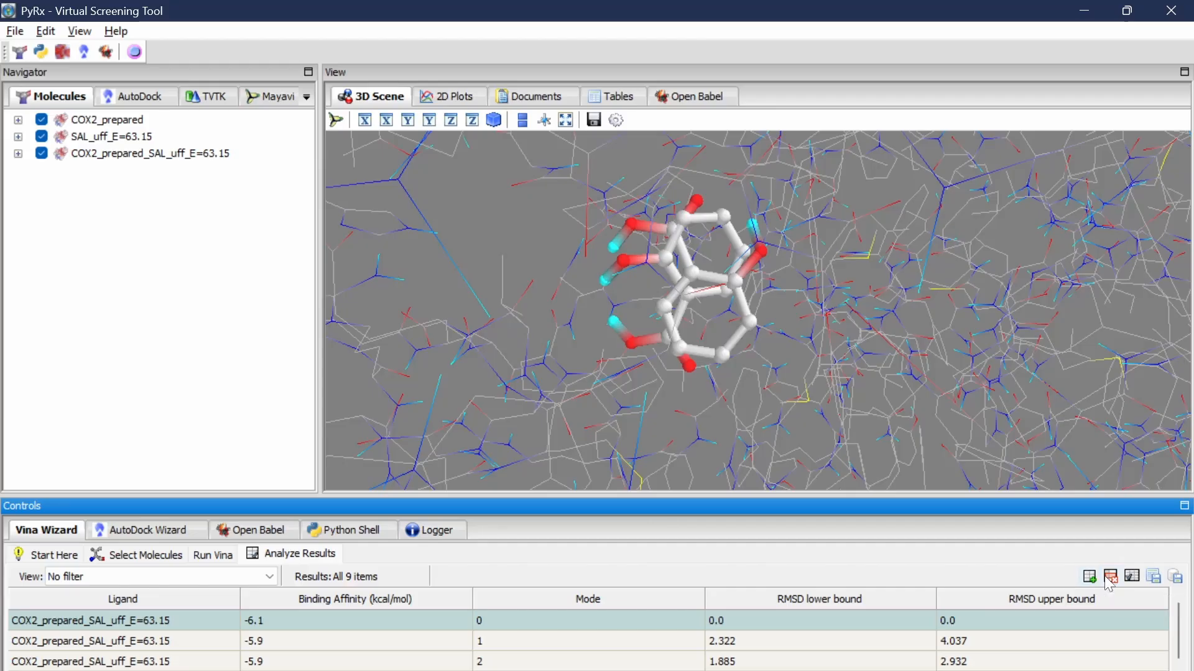
- Export the docking results as a CSV file named Hasil SAL dengan COX-2 in the Downloads folder
left_click(1153, 578)
scroll(85, 275, "up", 6)
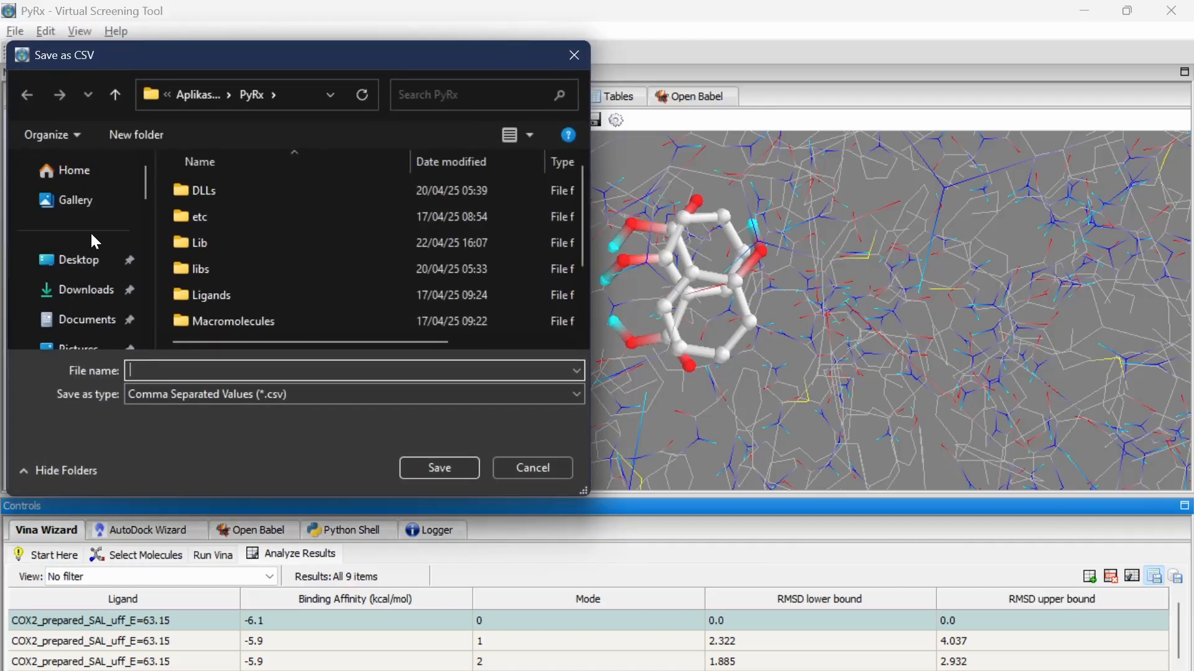
left_click(96, 296)
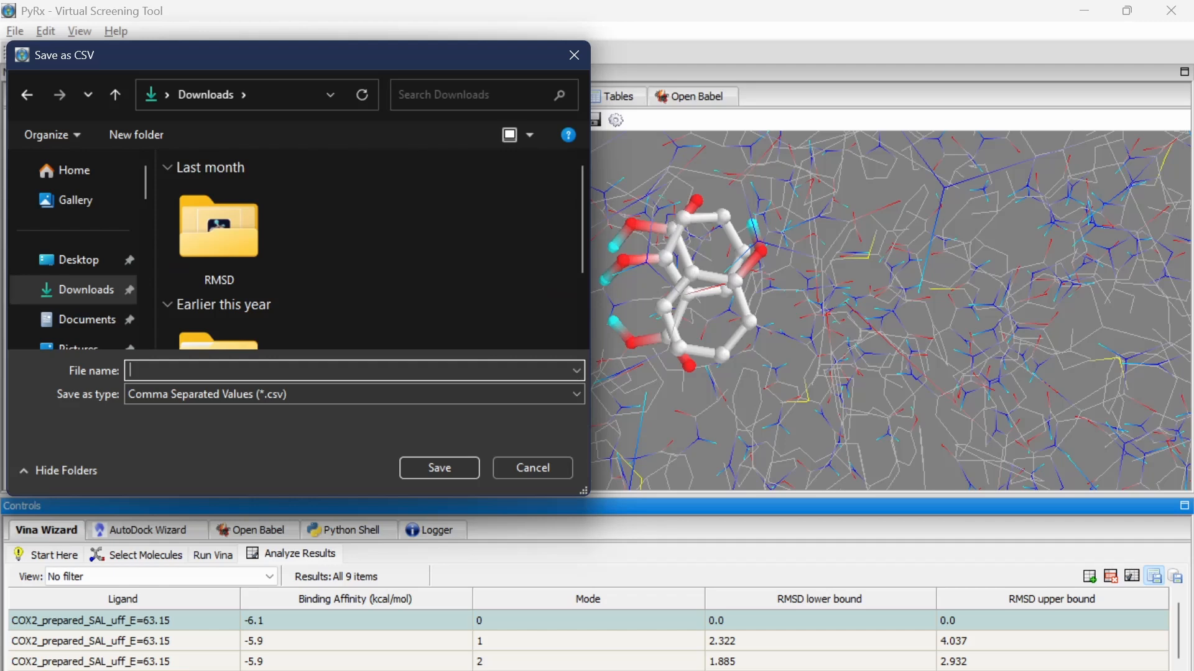
type("Hasil SAL dengan COX-2")
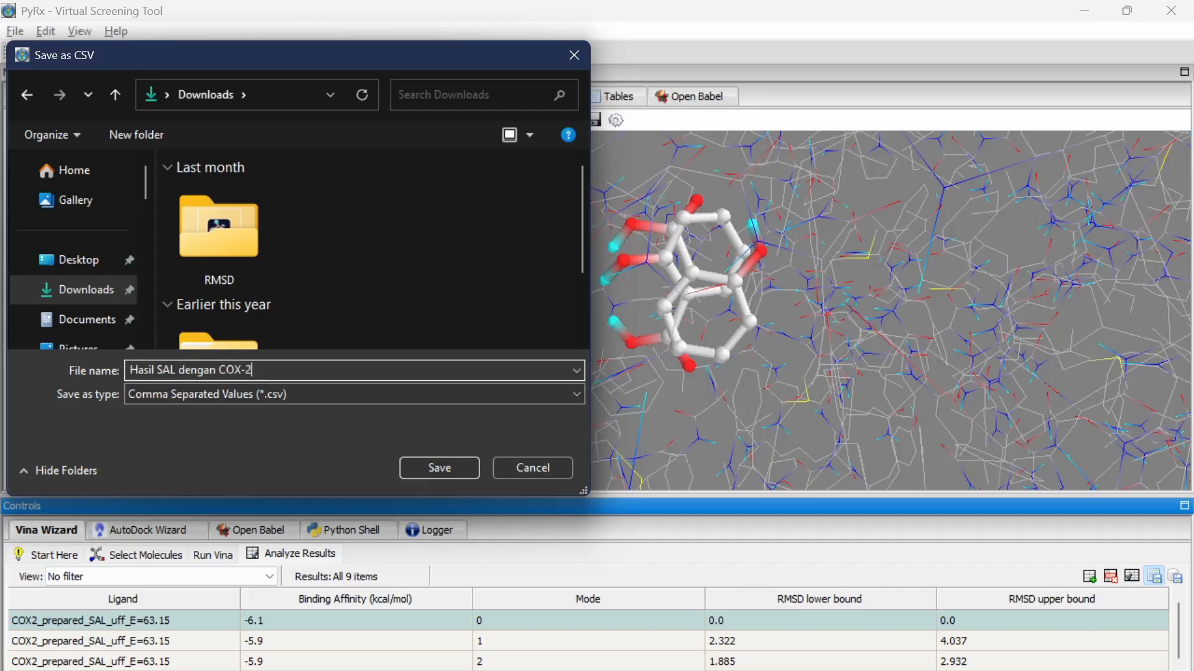
key("Return")
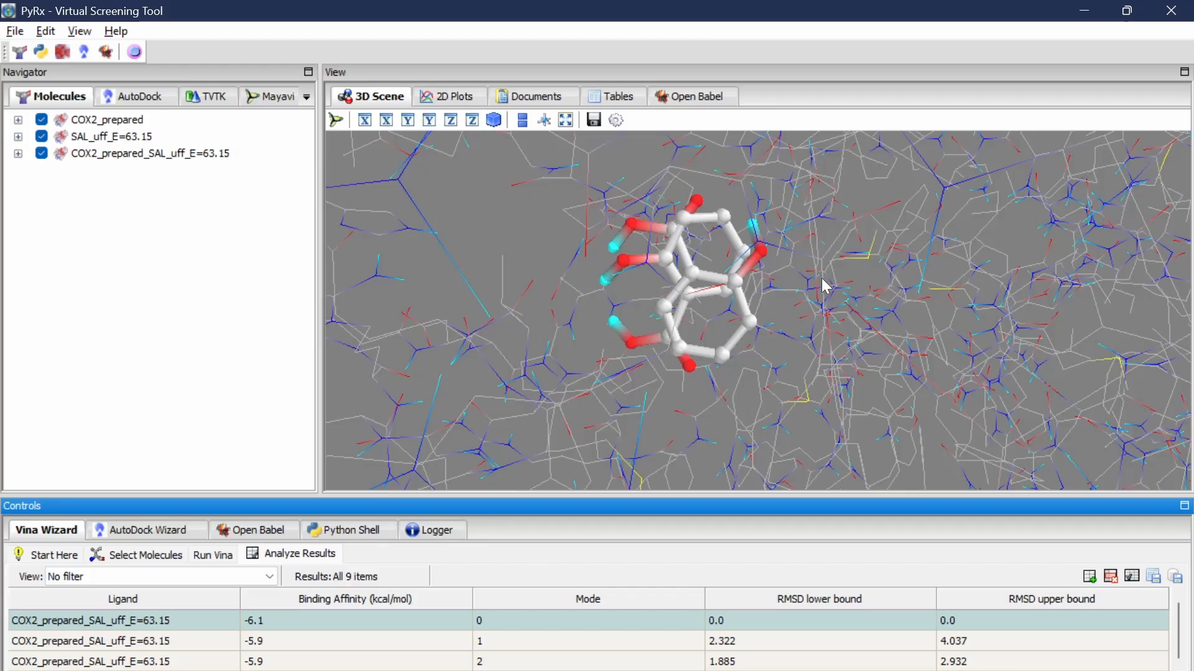
- Select the SAL ligand and the COX2_prepared_SAL docking result in turn, and compare their poses in the 3D scene
left_click(138, 139)
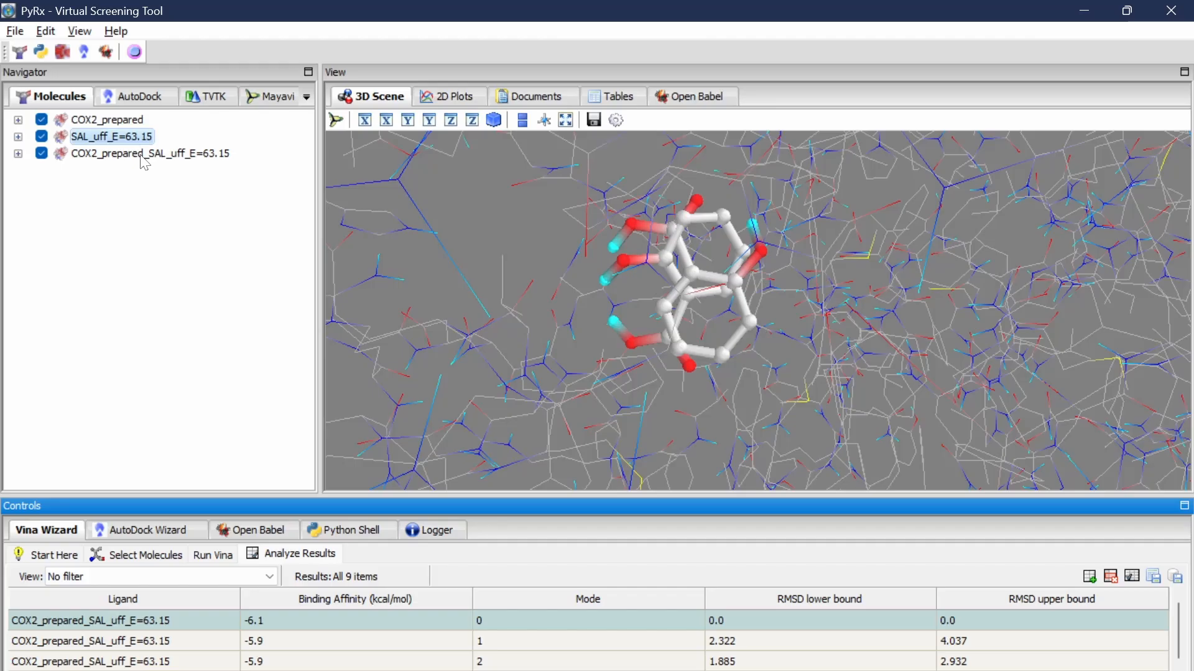
left_click(141, 155)
left_click_drag(848, 251, 914, 285)
scroll(909, 260, "up", 5)
scroll(924, 297, "down", 3)
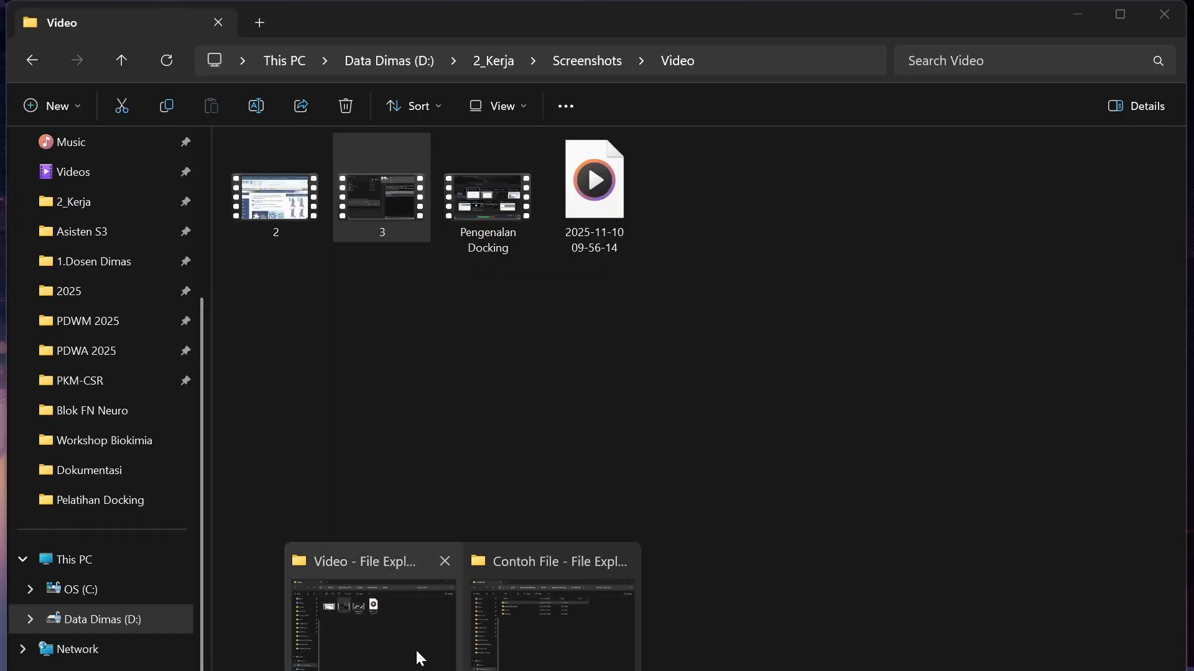
- Switch to File Explorer, go to the Downloads folder, and open the Hasil SAL dengan COX-2 CSV file in Excel
left_click(416, 651)
scroll(125, 307, "up", 4)
left_click(110, 268)
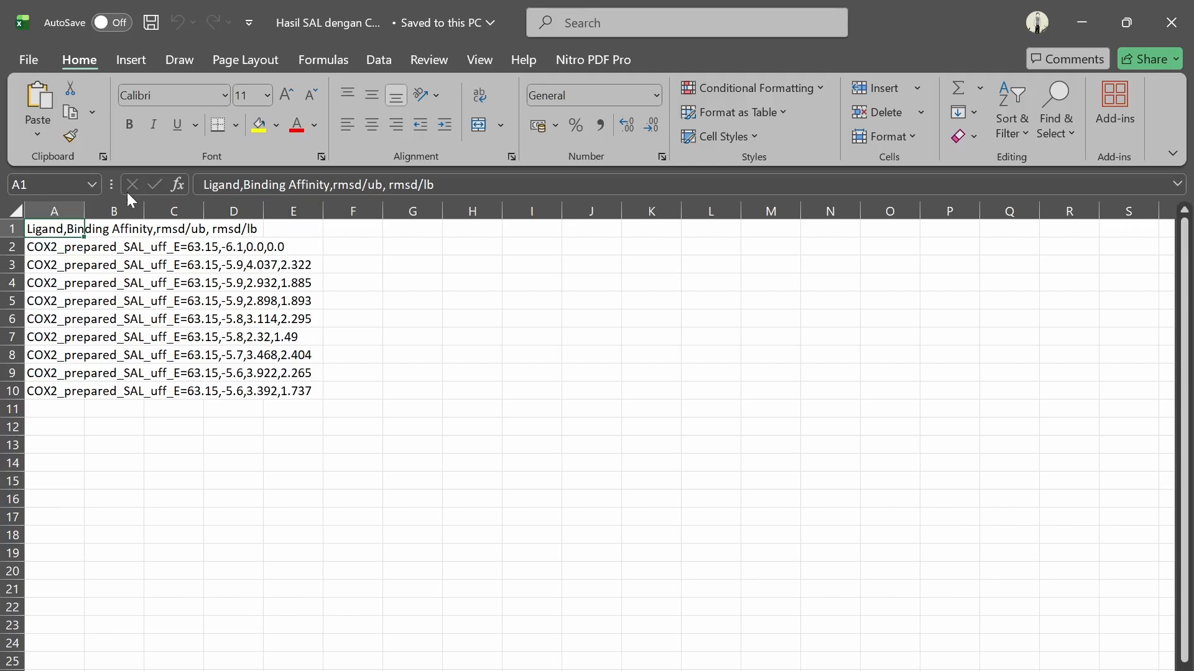
- Split the data in column A into separate columns with Text to Columns, as delimited text with Comma added as a delimiter
left_click(56, 210)
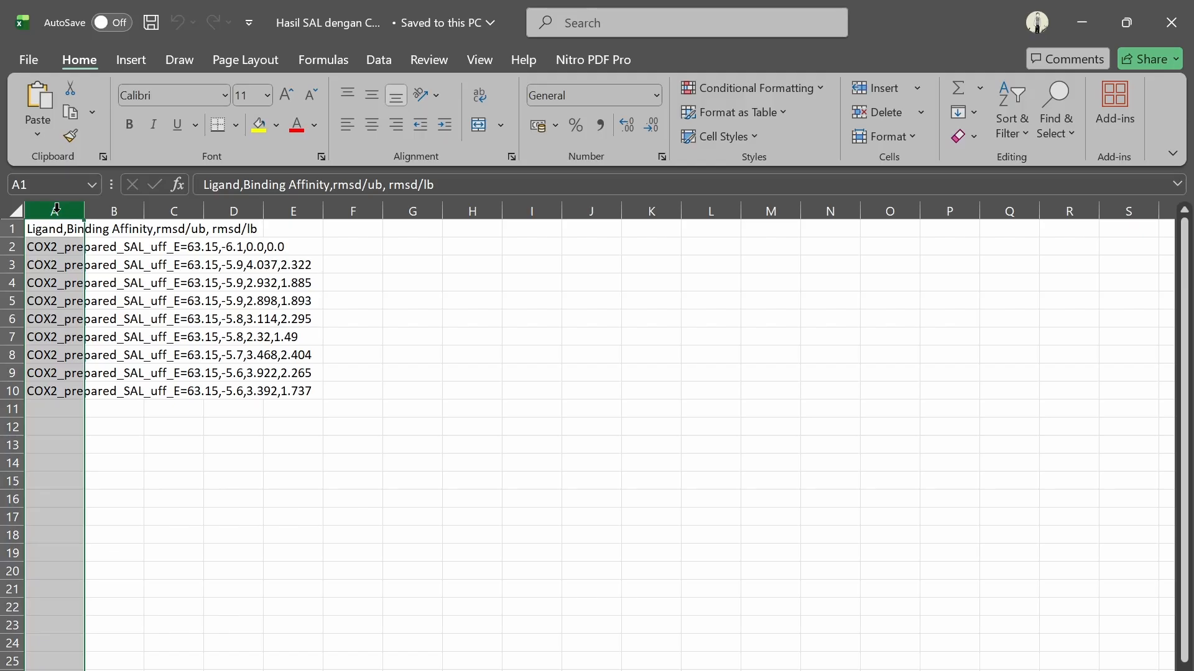
left_click(379, 60)
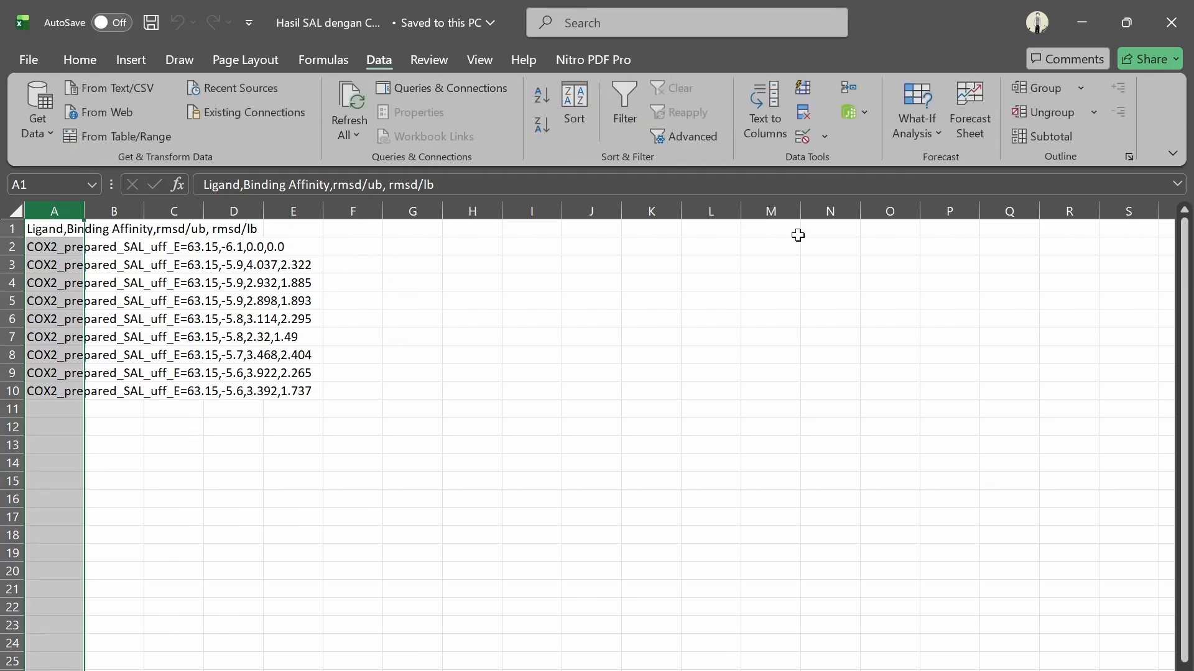
left_click(777, 100)
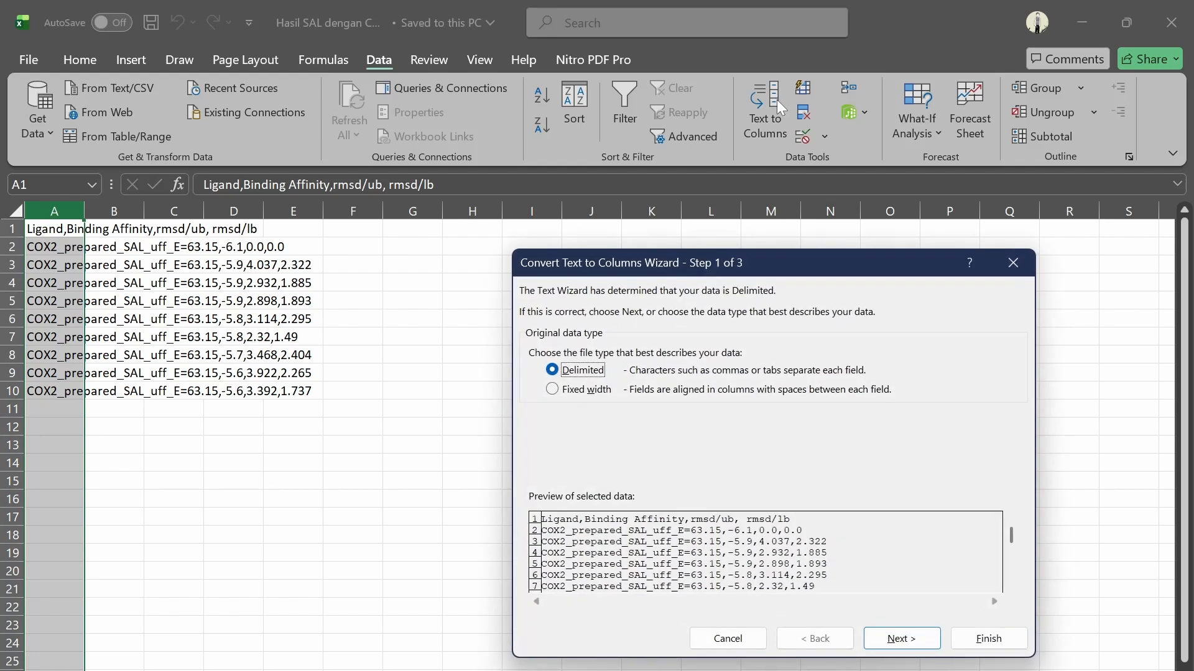
left_click_drag(817, 261, 809, 160)
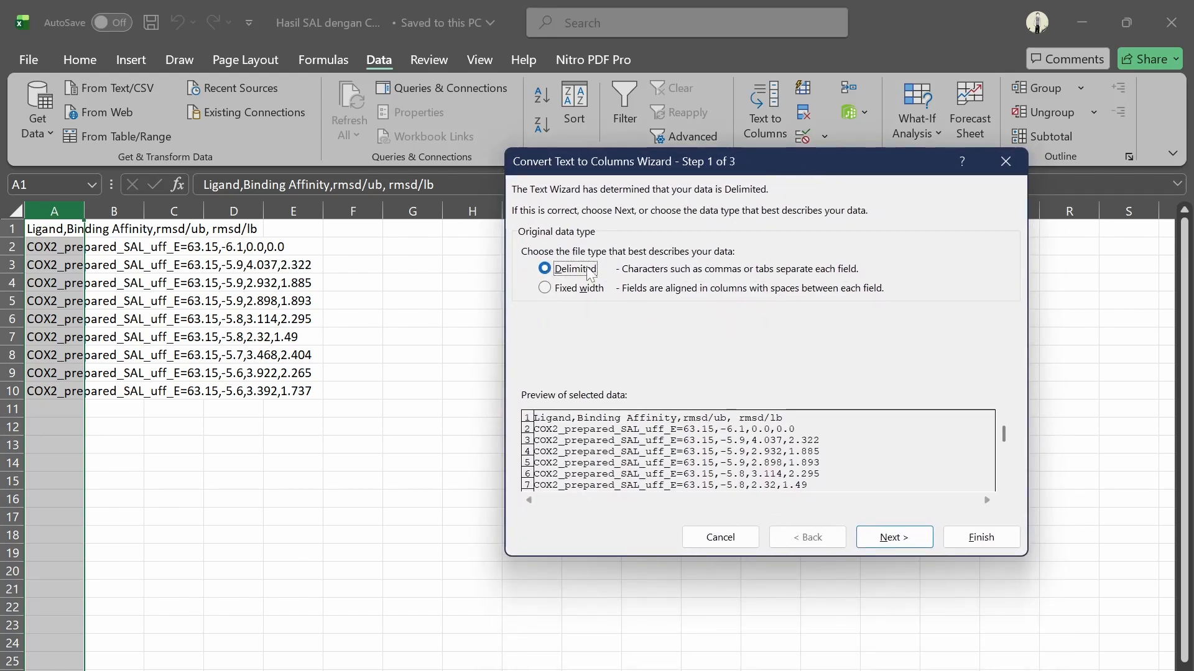
left_click(911, 537)
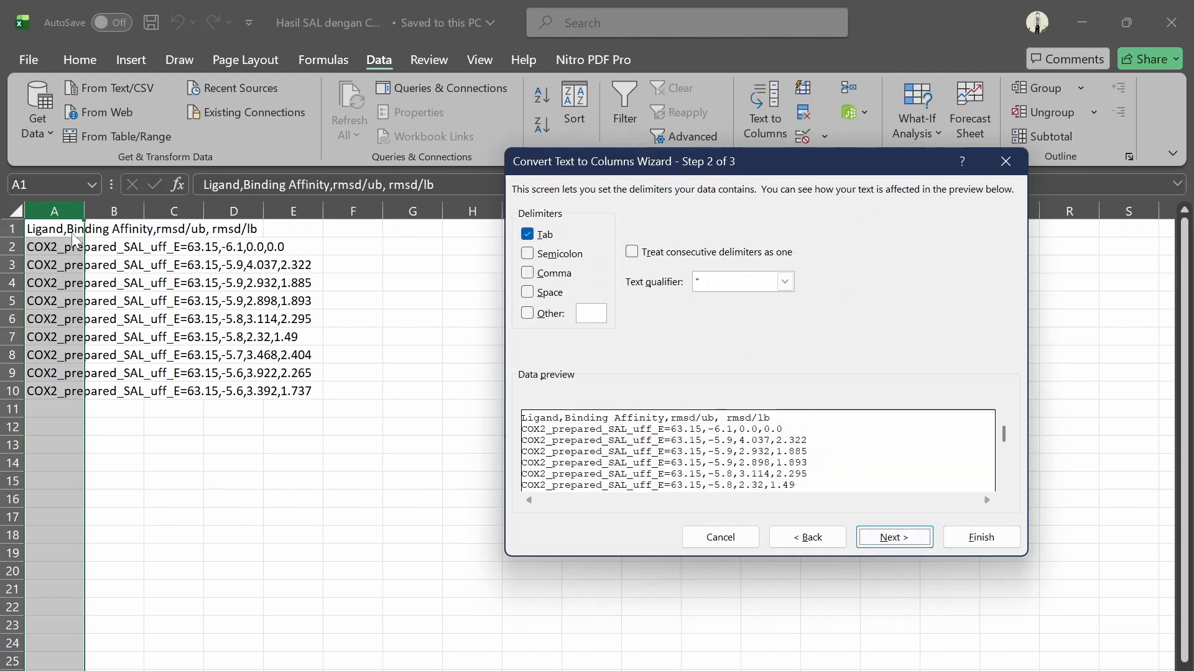
left_click(527, 273)
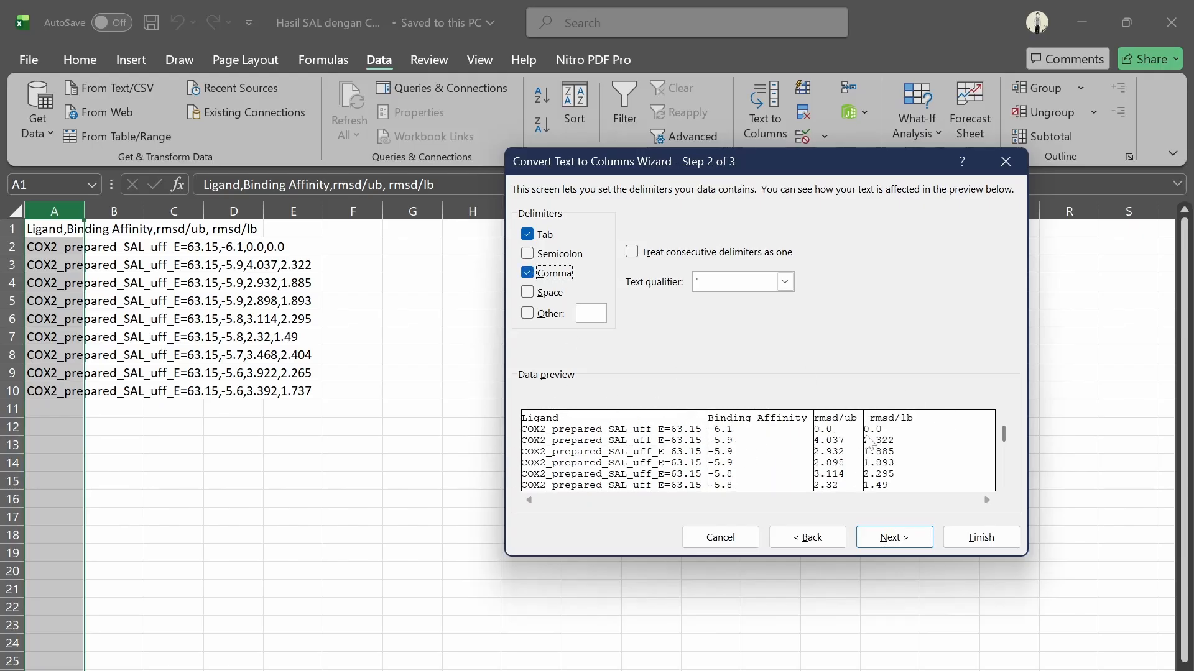
left_click(908, 534)
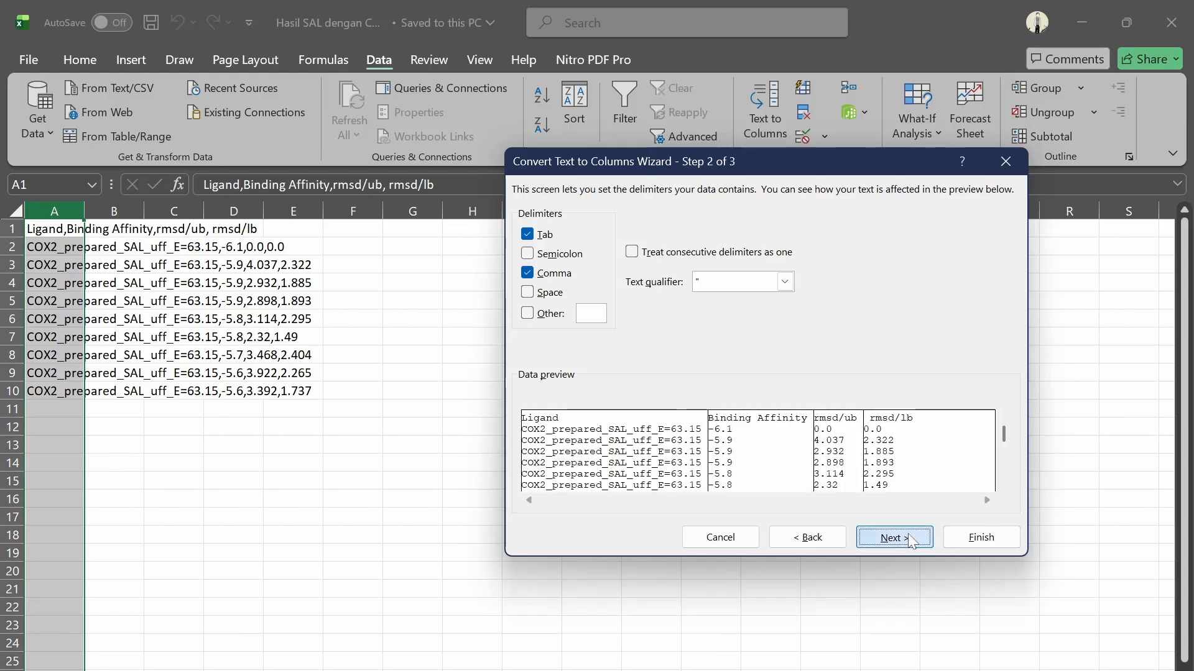
left_click(958, 537)
- Widen column A to about twice its width and select the first pose's binding affinity in cell B2
left_click_drag(84, 211, 147, 211)
left_click(449, 309)
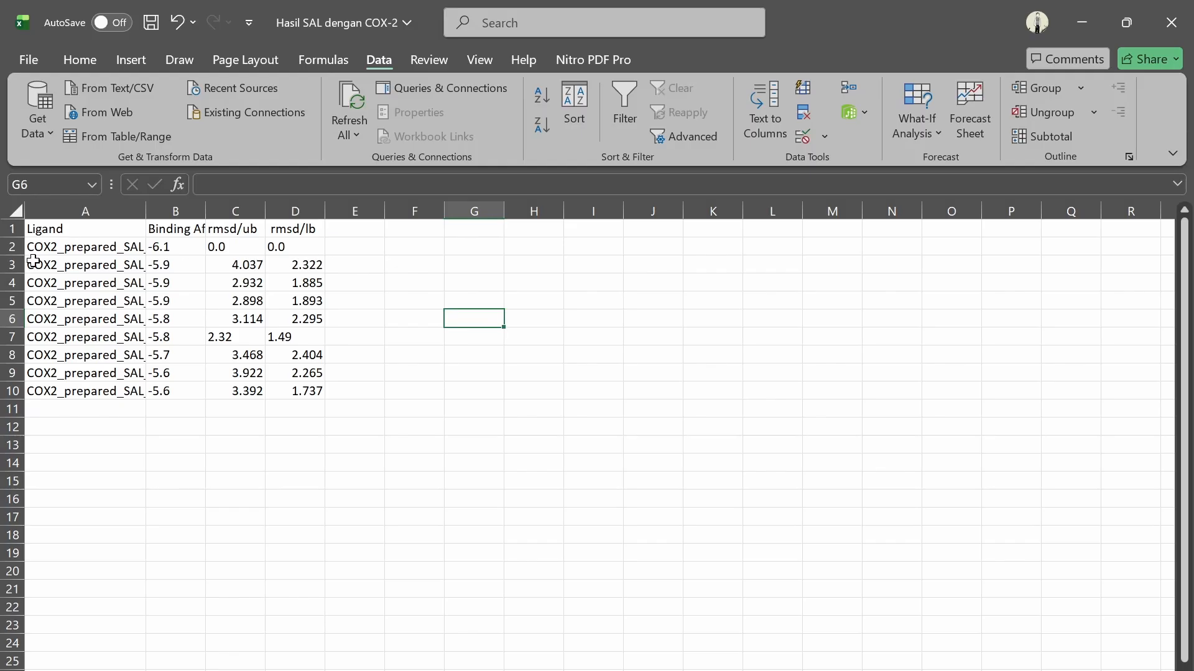
left_click(58, 247)
left_click(175, 252)
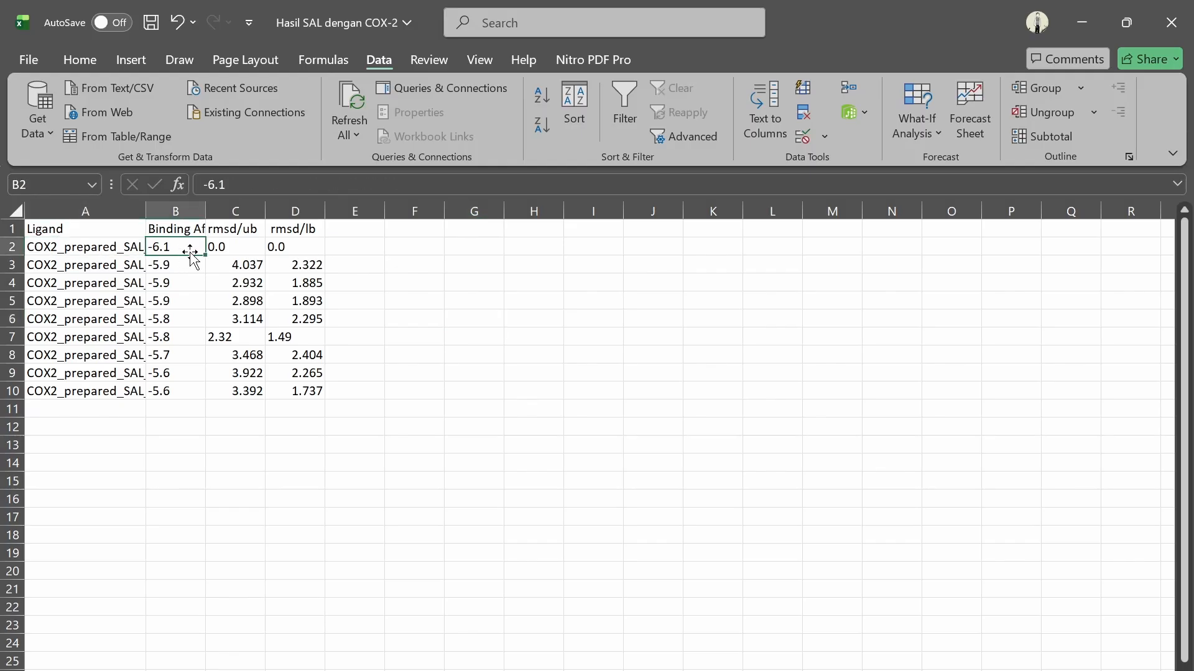